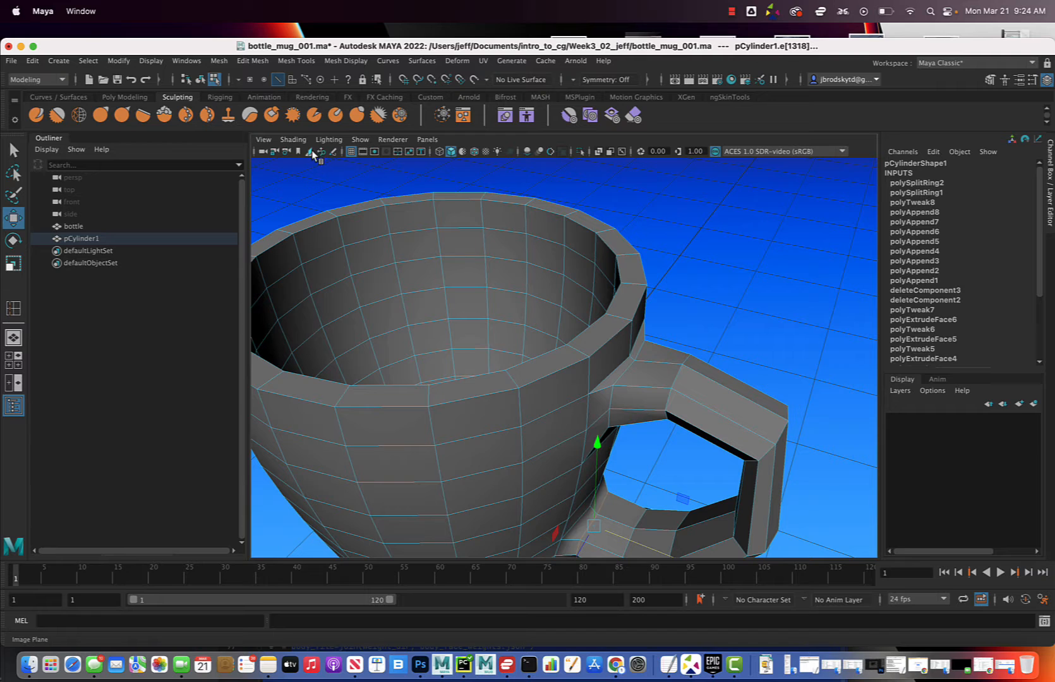
Insert two edge loops close to the mug's rim, one on the inner wall and one on the outer wall
click(306, 63)
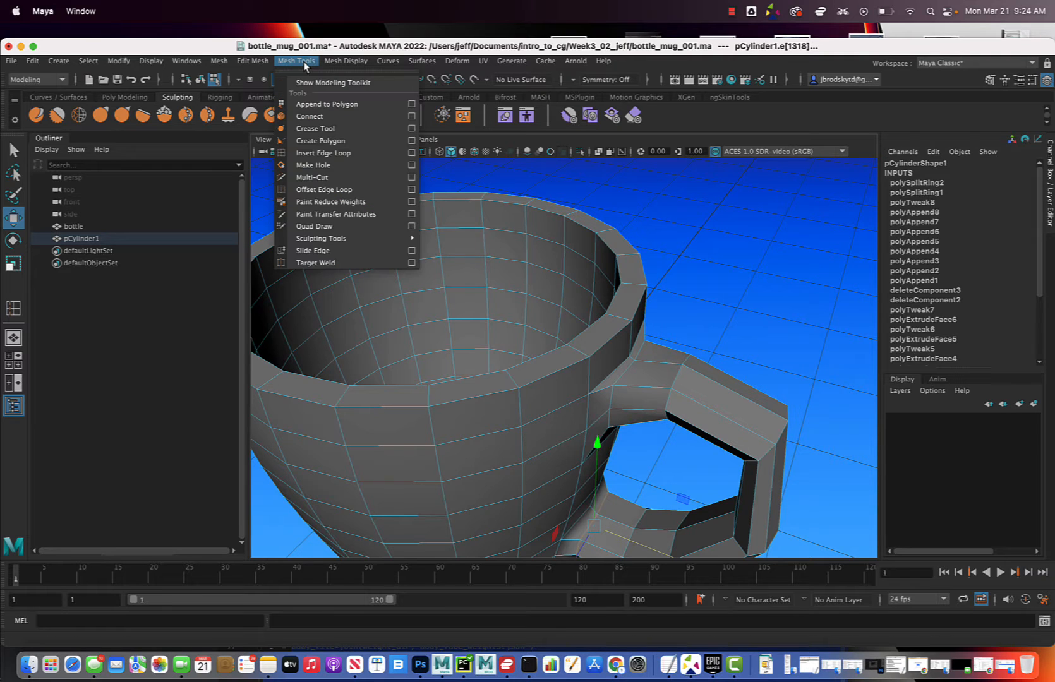
click(338, 153)
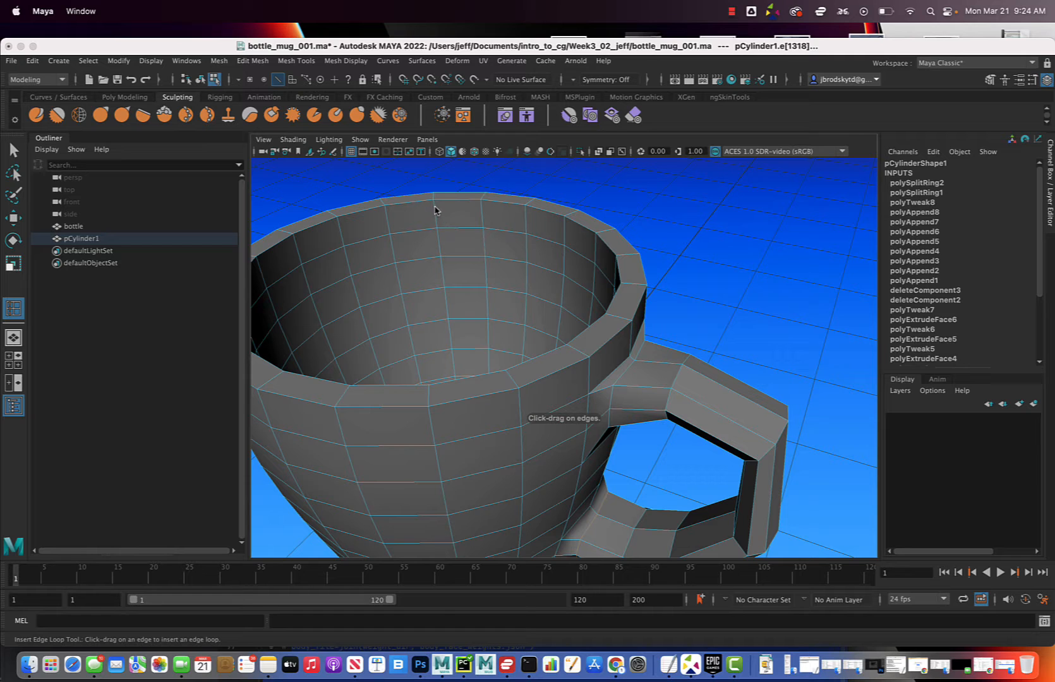
drag(435, 208, 436, 208)
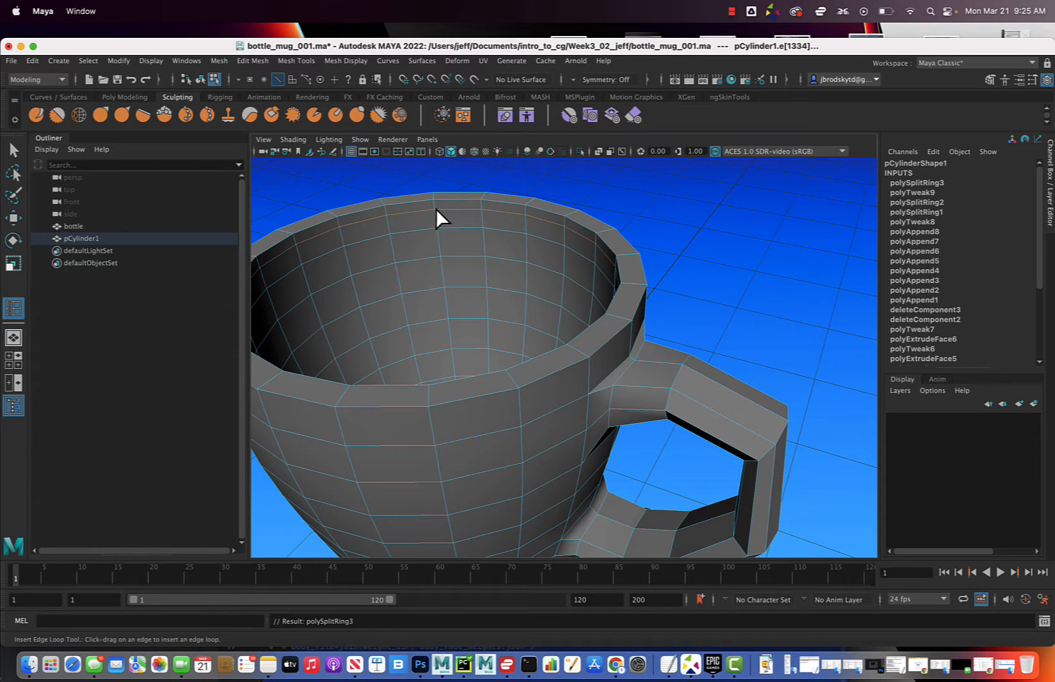
alt+drag(520, 238, 464, 229)
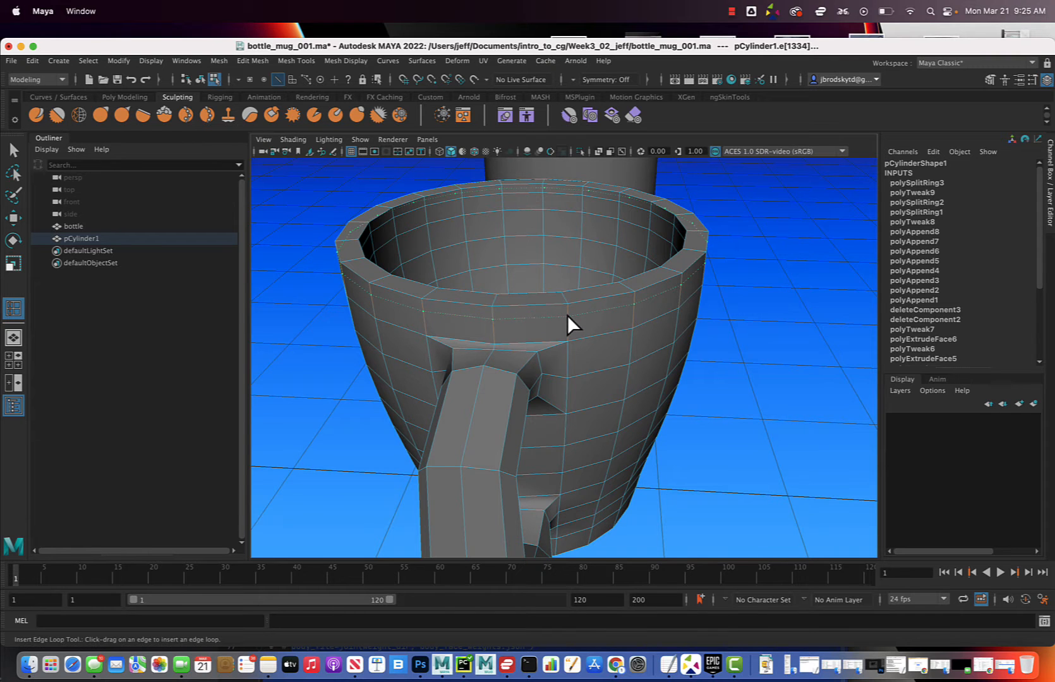
drag(567, 314, 606, 322)
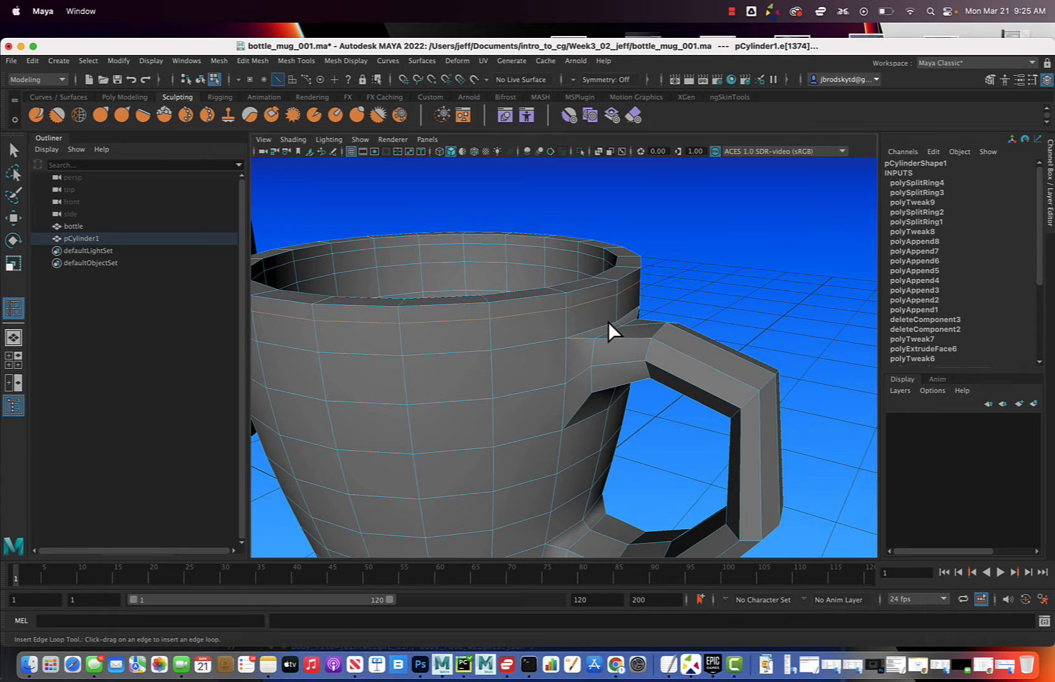
key(q)
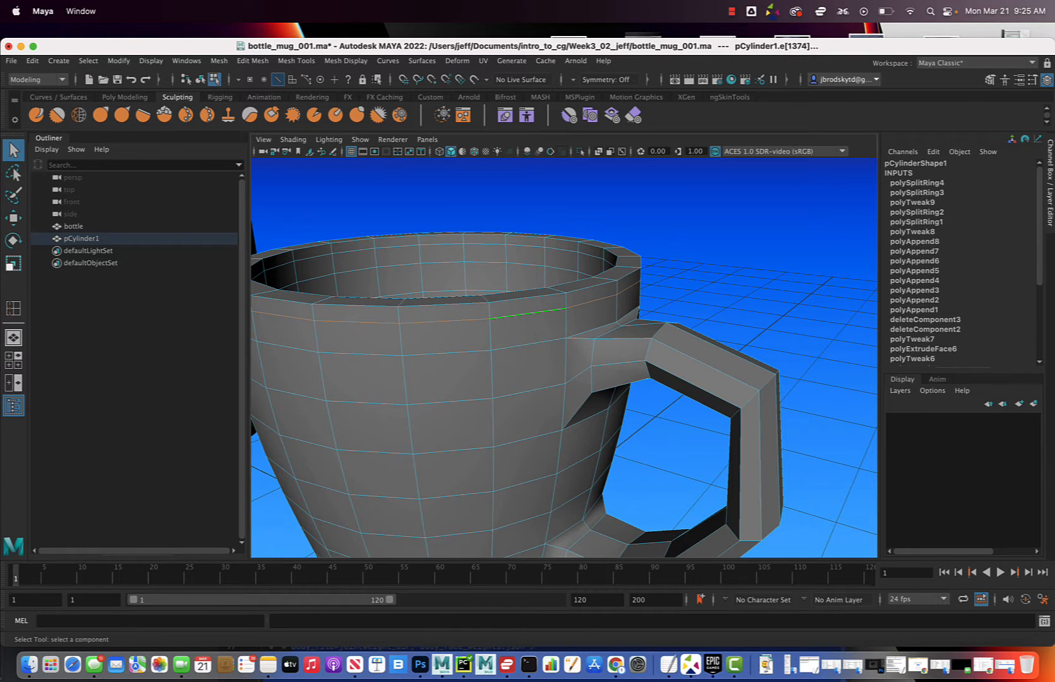
Return the mug to object mode, smooth its mesh and clear the selection
right_drag(532, 326, 573, 312)
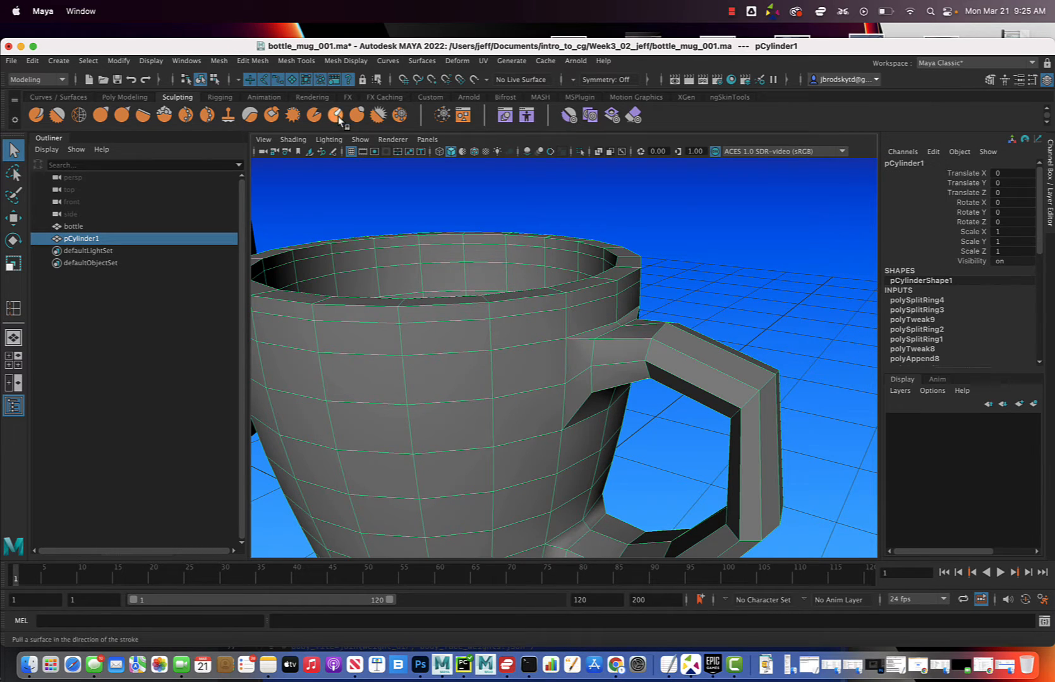
click(219, 62)
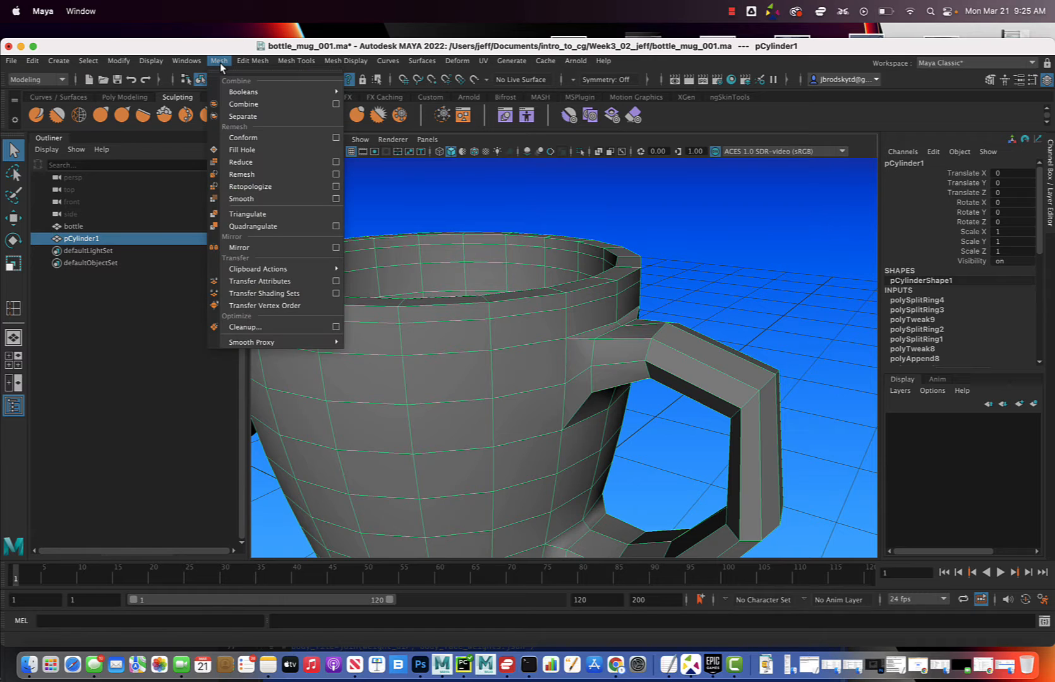
click(265, 201)
scroll(593, 394, down, 5)
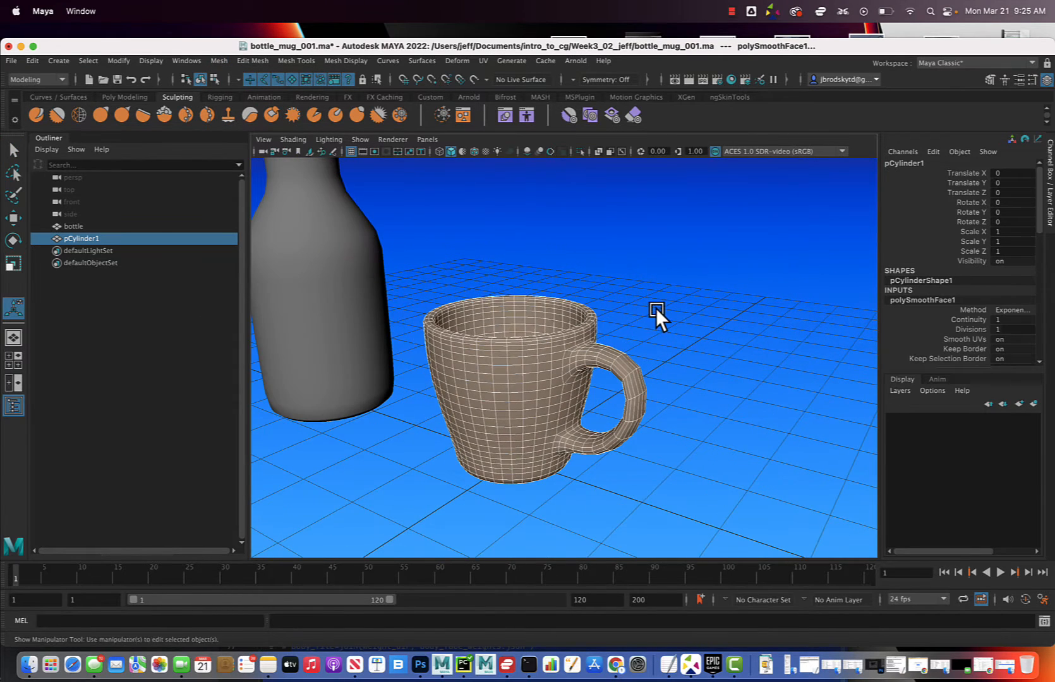
click(657, 310)
Rename the mug object pCylinder1 as mug
mouse_move(657, 310)
alt+mouse_down()
mouse_move(643, 313)
mouse_move(712, 294)
mouse_move(626, 327)
mouse_move(650, 327)
alt+mouse_up()
alt+middle_drag(650, 327, 629, 324)
scroll(630, 324, down, 10)
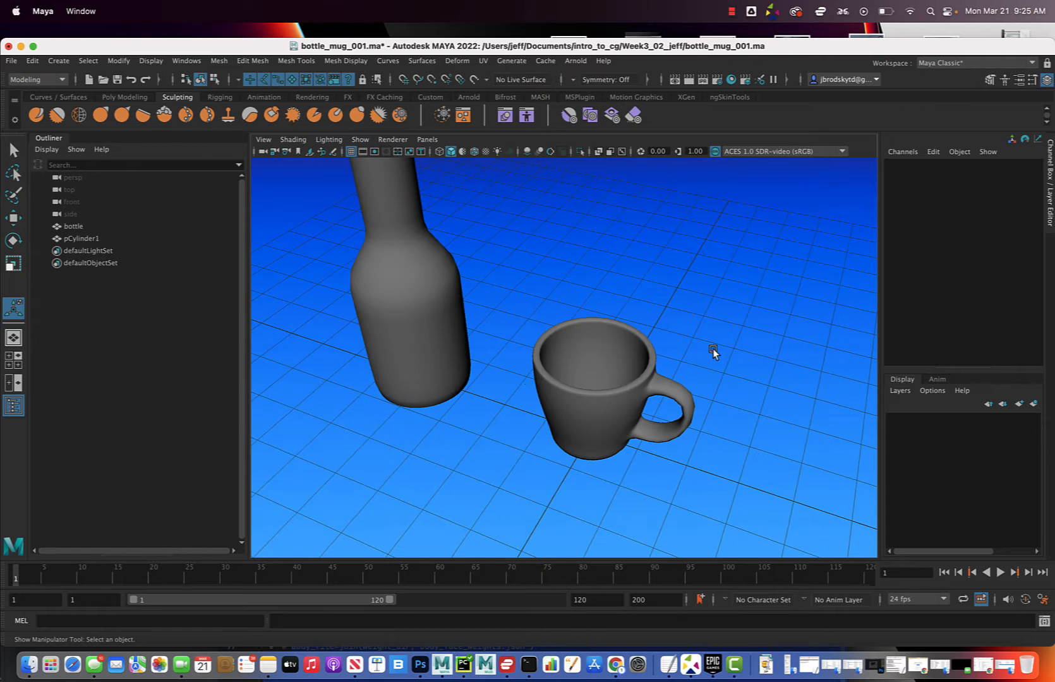
alt+drag(688, 335, 676, 364)
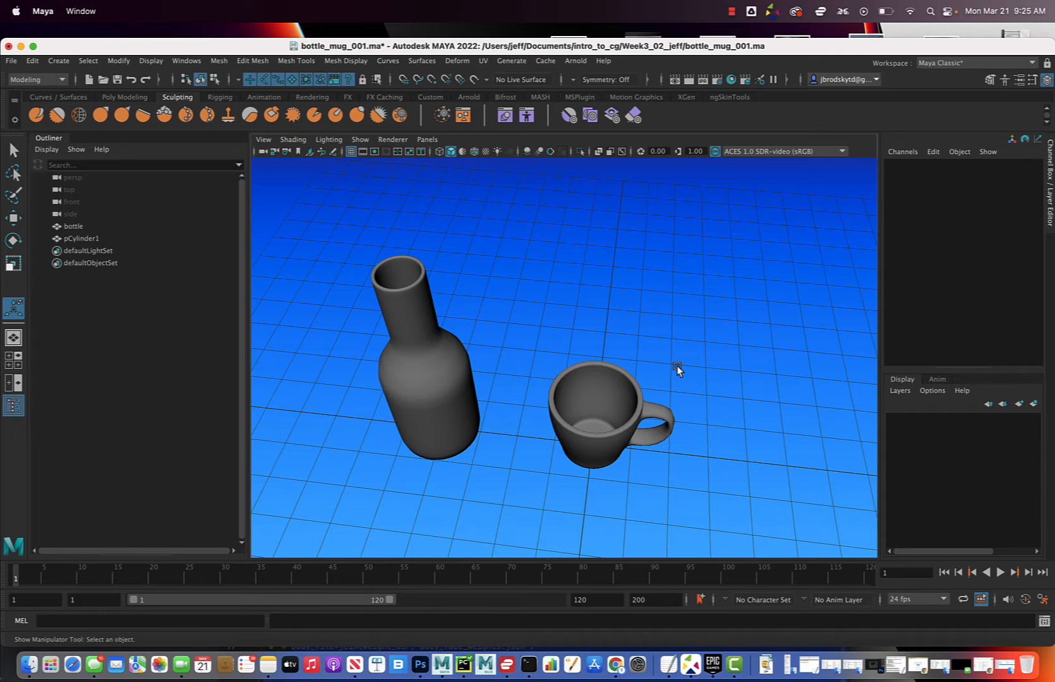
alt+drag(694, 366, 685, 365)
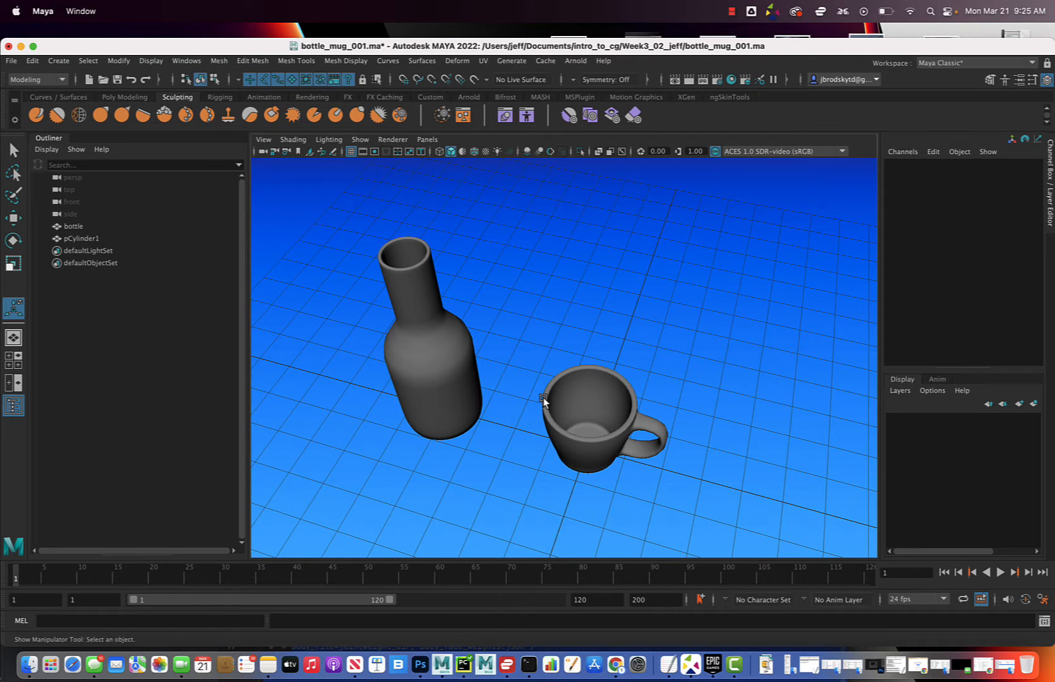
click(567, 384)
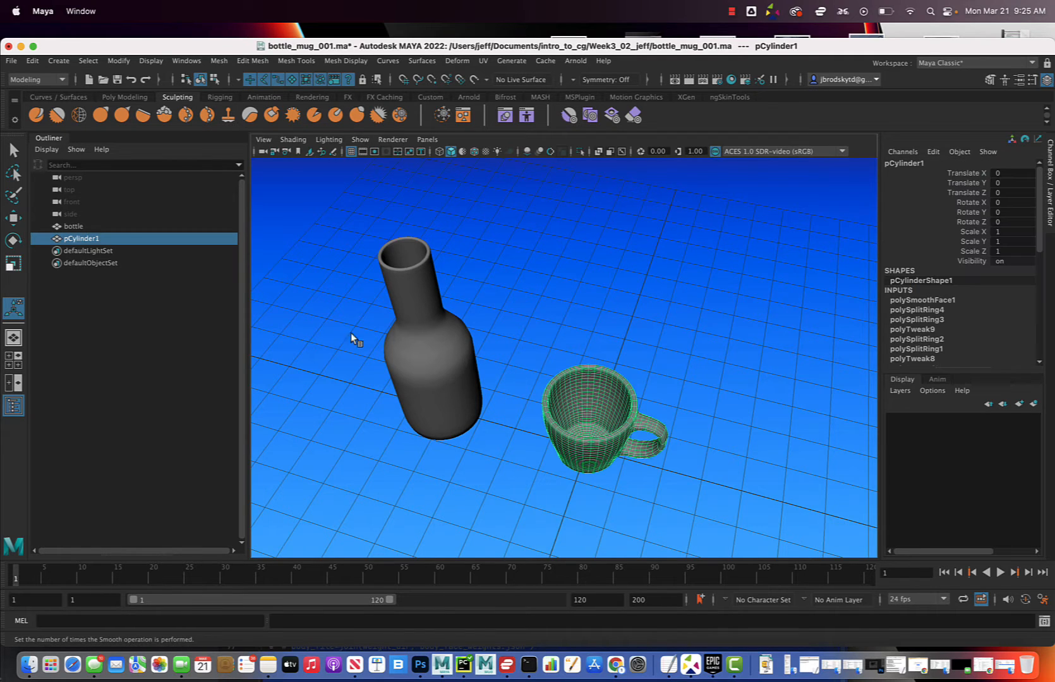
double_click(115, 241)
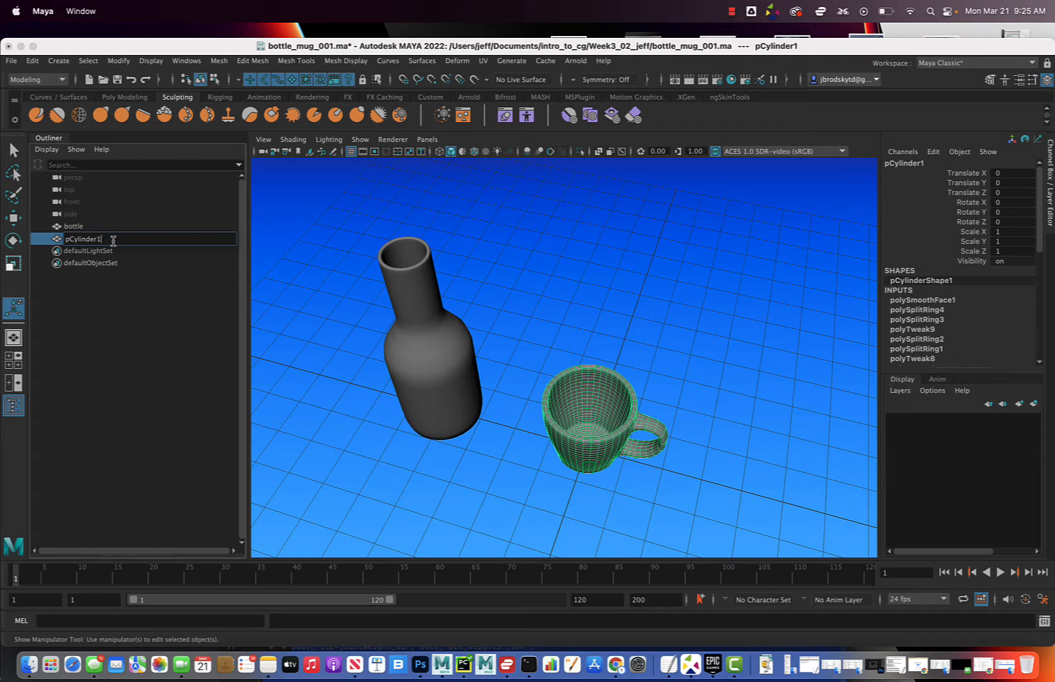
text(mugk)
key(BackSpace)
key(Return)
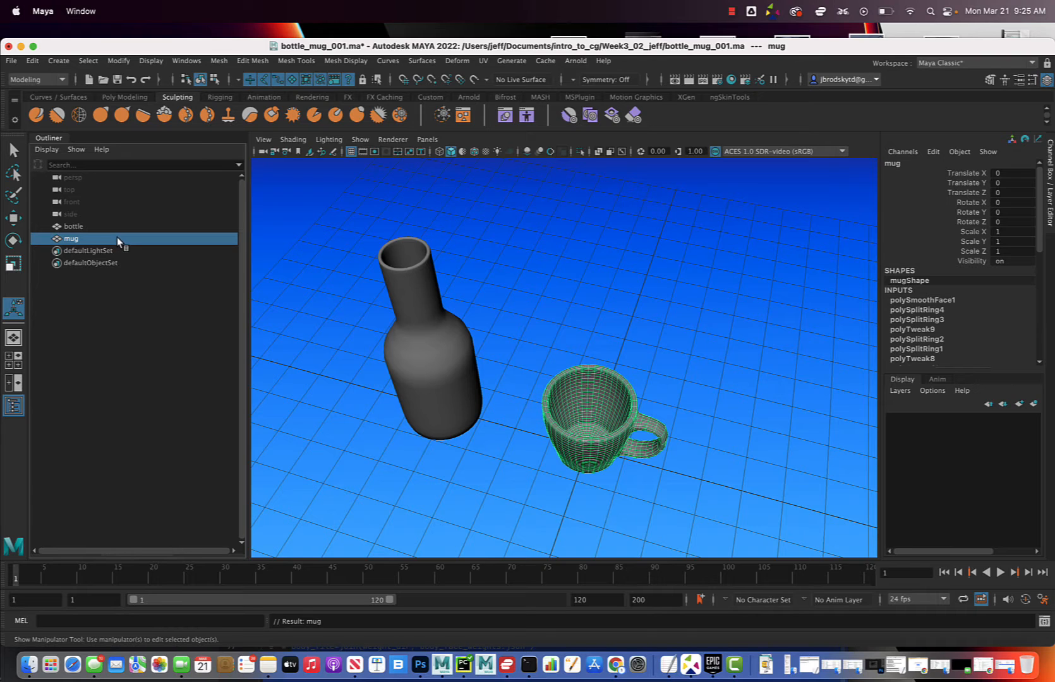
Delete the mug's construction history and save the scene
click(33, 63)
mouse_move(68, 206)
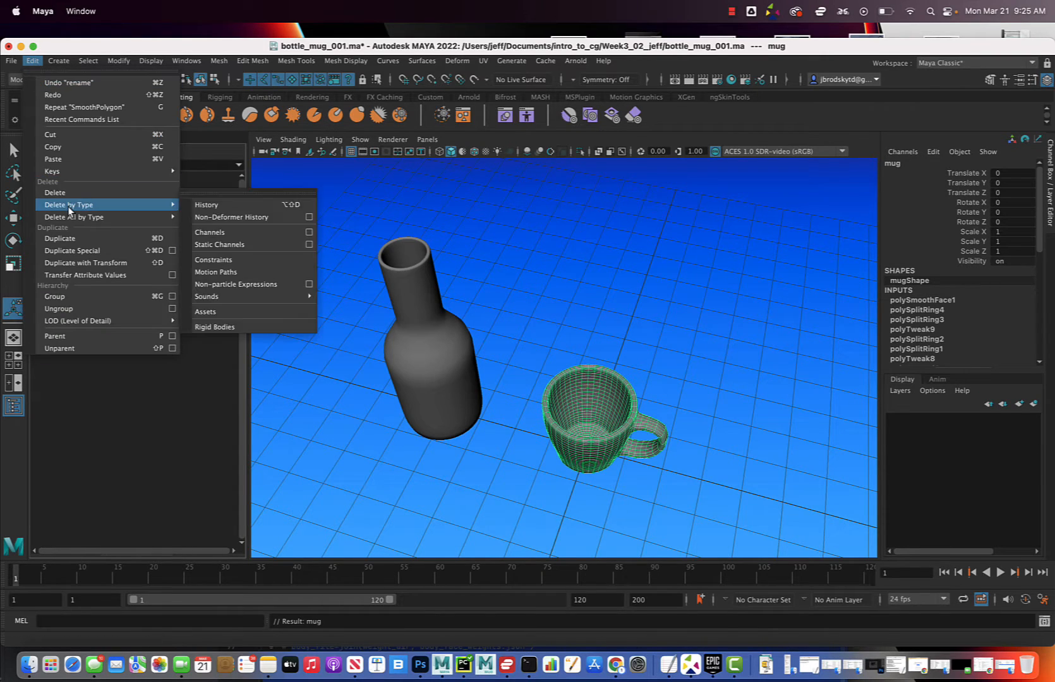
click(216, 206)
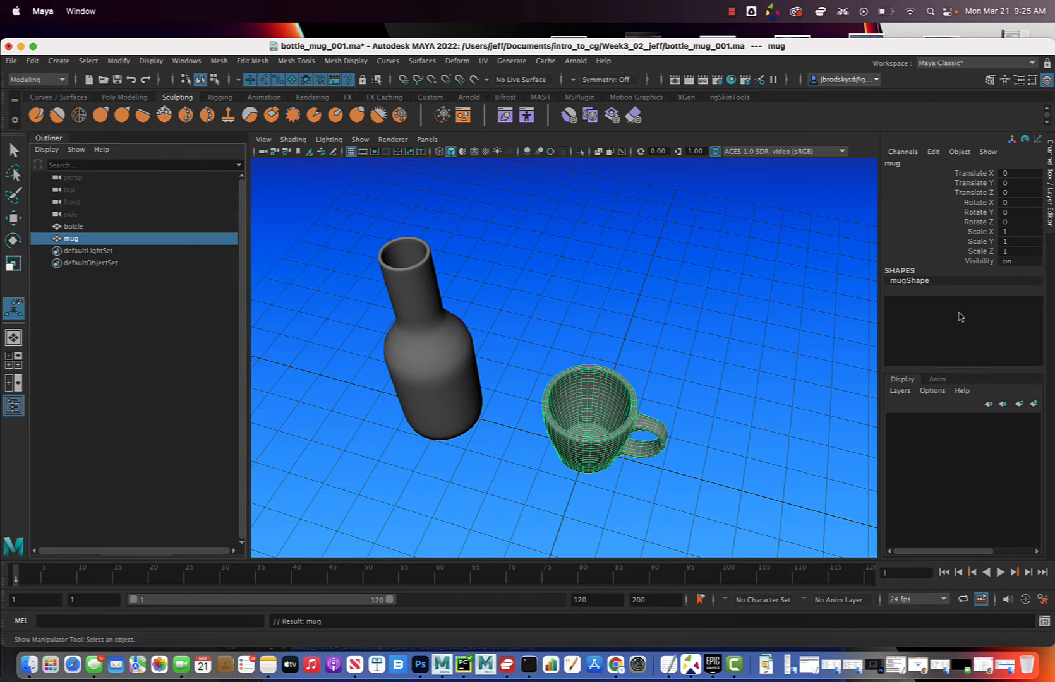
click(764, 345)
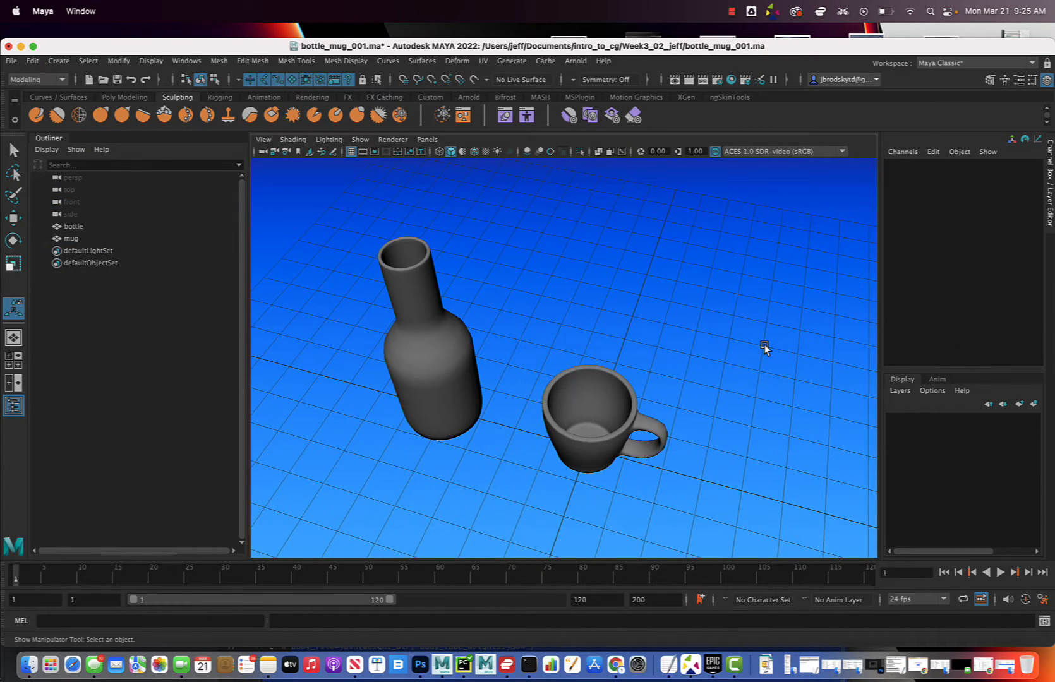
key(super+s)
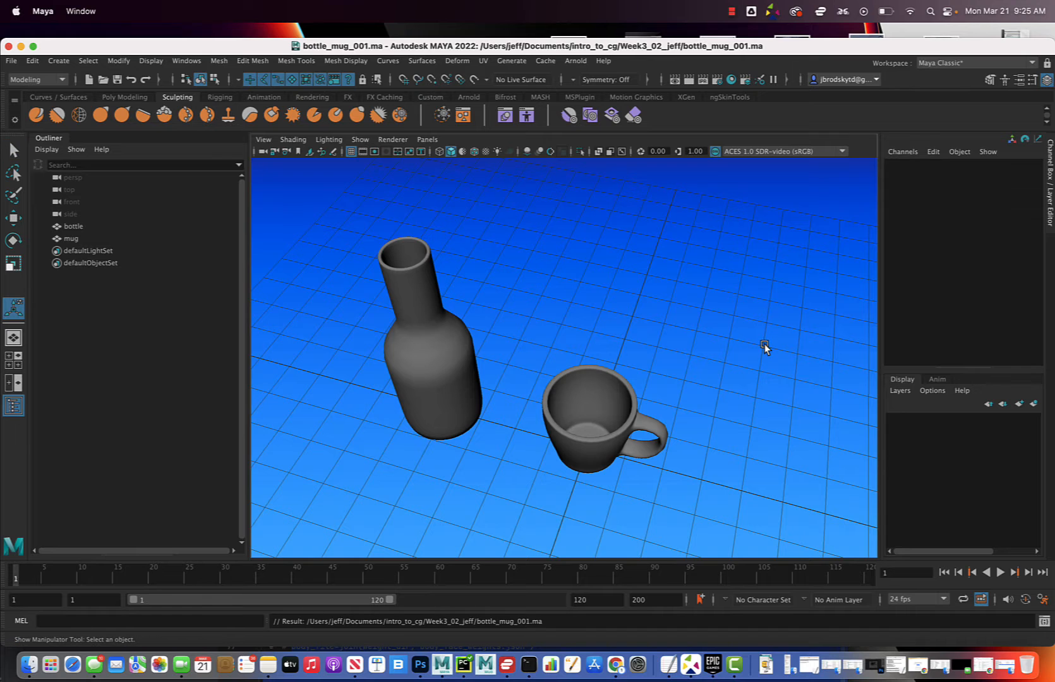
Move the bottle and mug together along negative X to clear the grid centre, leaving them deselected
mouse_move(764, 344)
alt+mouse_down()
mouse_move(772, 327)
mouse_move(755, 343)
alt+mouse_up()
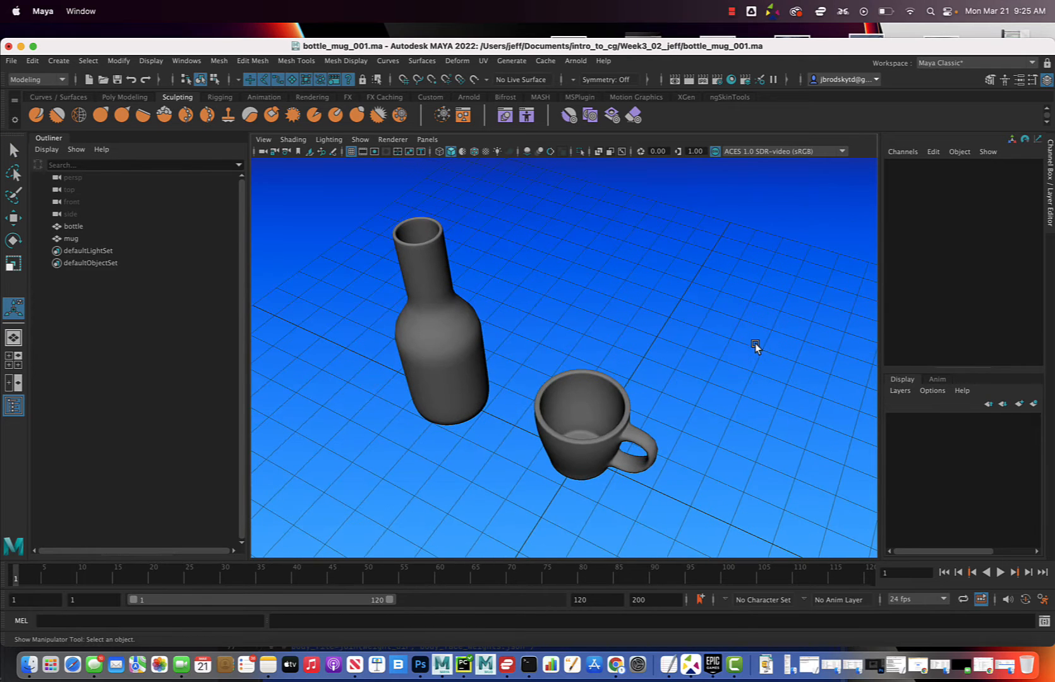
drag(424, 328, 644, 456)
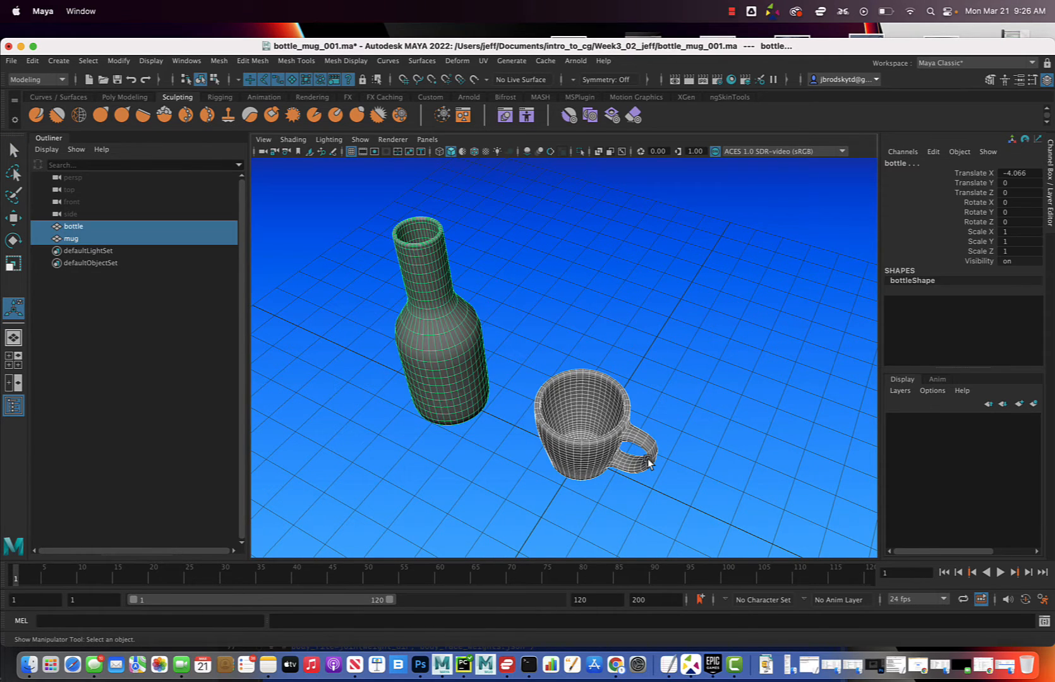
key(w)
drag(555, 445, 384, 408)
click(598, 398)
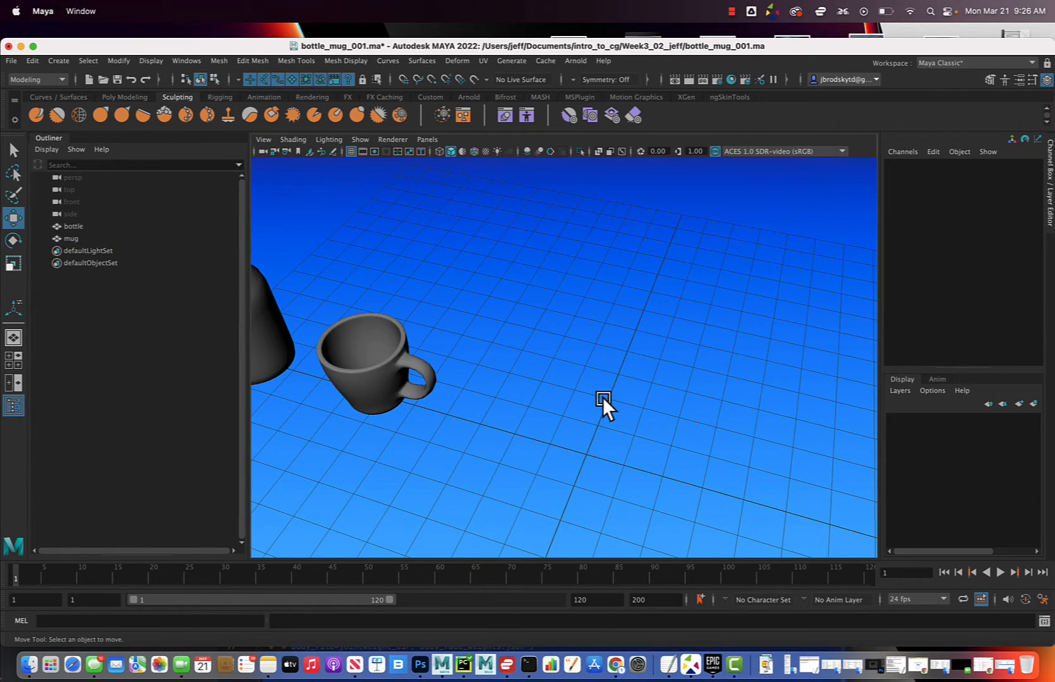
Create a polygon cylinder at the grid origin
scroll(601, 398, down, 3)
scroll(606, 403, up, 4)
alt+drag(608, 405, 619, 386)
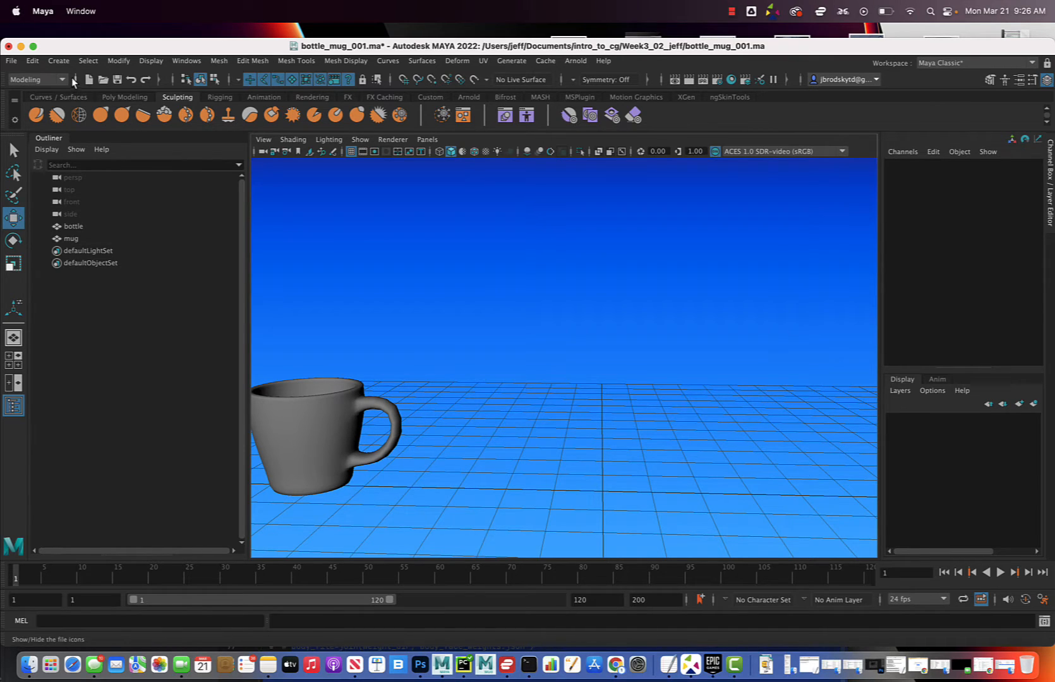
click(61, 63)
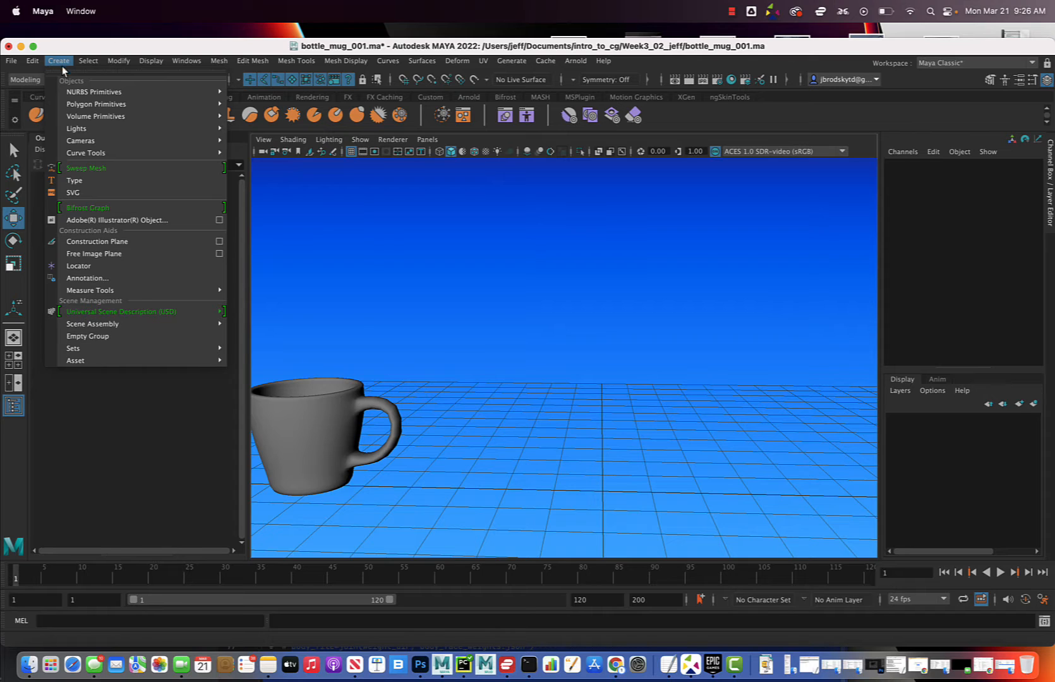
mouse_move(87, 109)
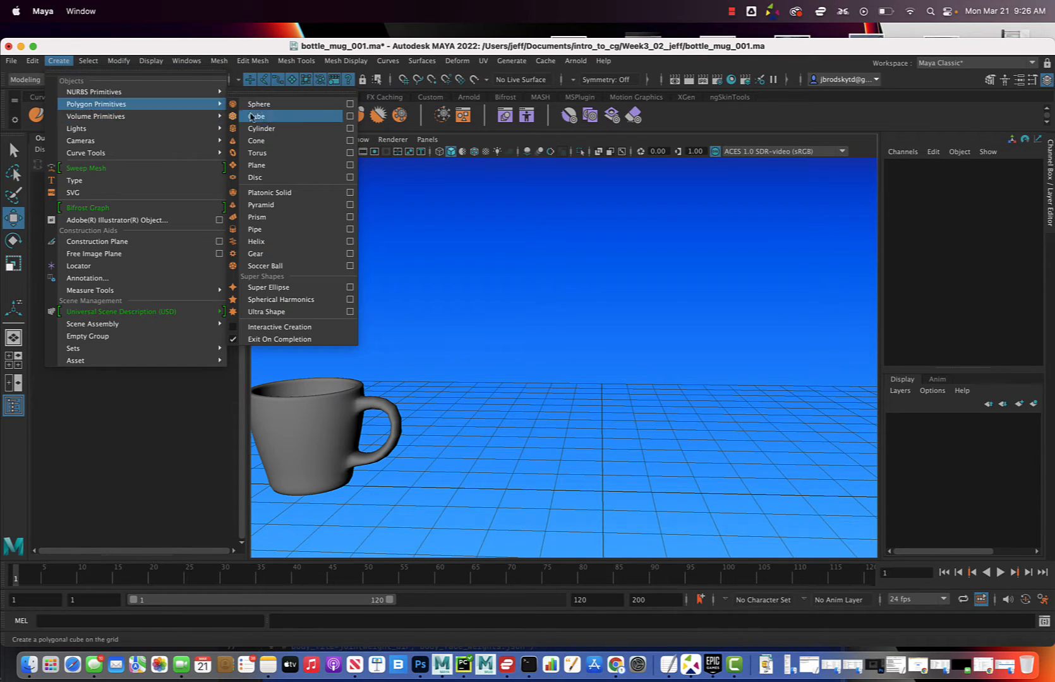
click(308, 129)
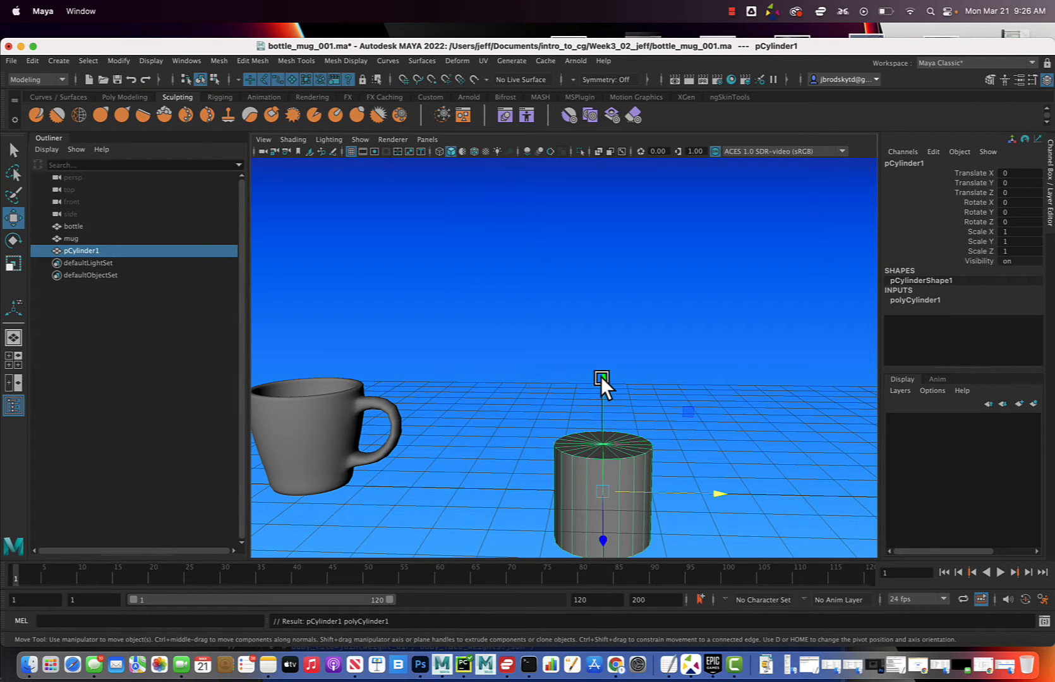
Set the new cylinder's height subdivisions to 5
alt+drag(568, 403, 534, 325)
scroll(722, 343, down, 5)
scroll(723, 345, up, 8)
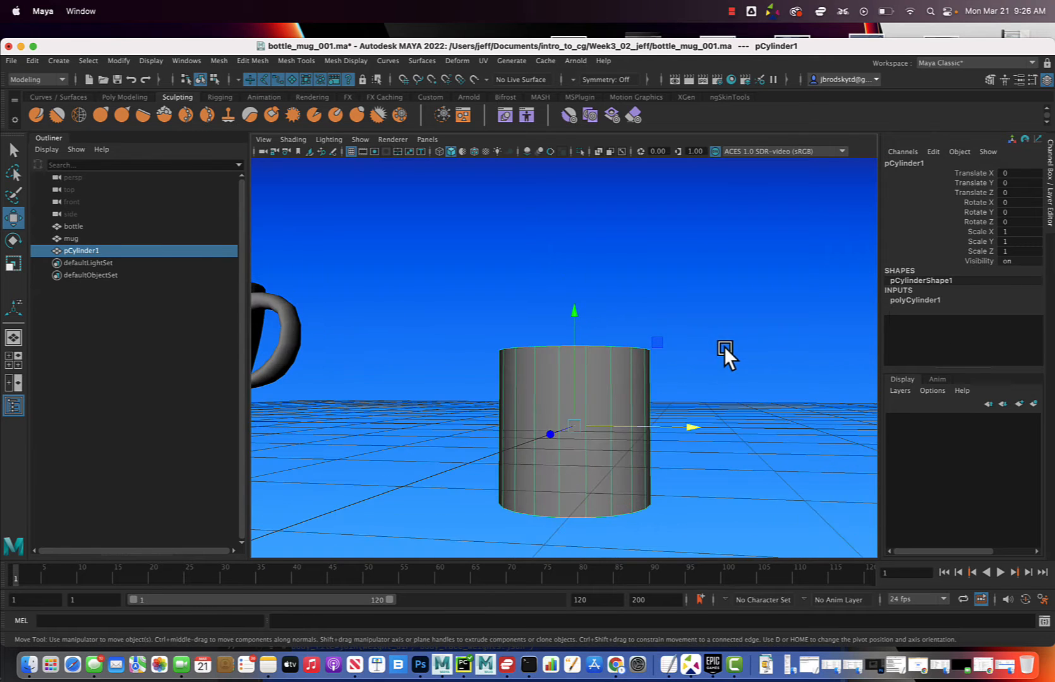
alt+middle_drag(700, 392, 667, 353)
alt+drag(666, 352, 661, 320)
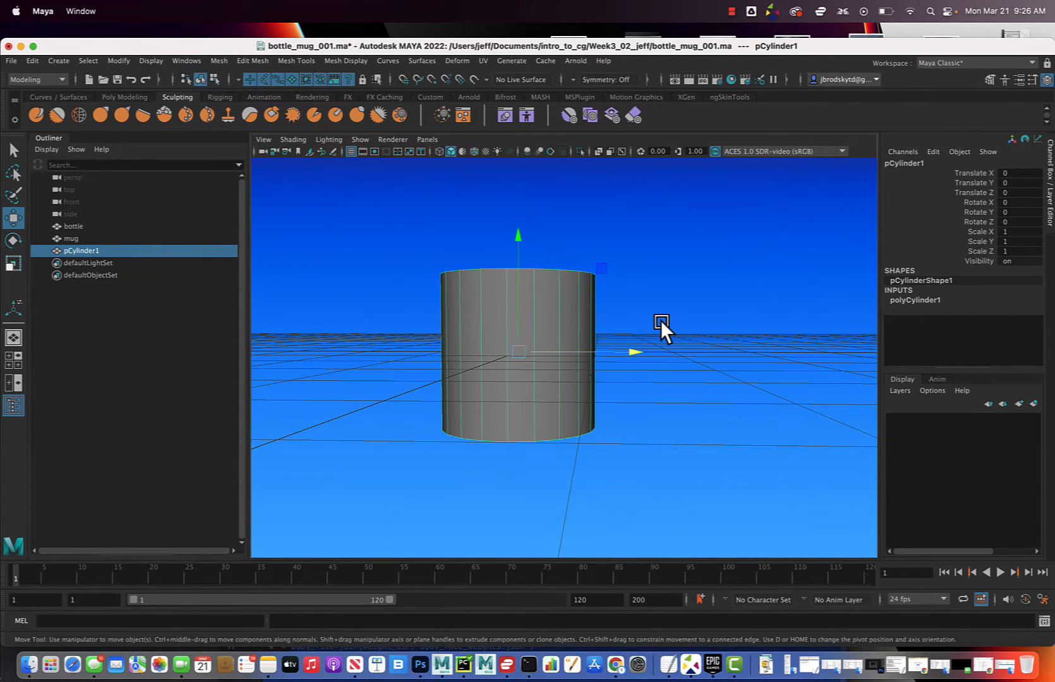
click(924, 302)
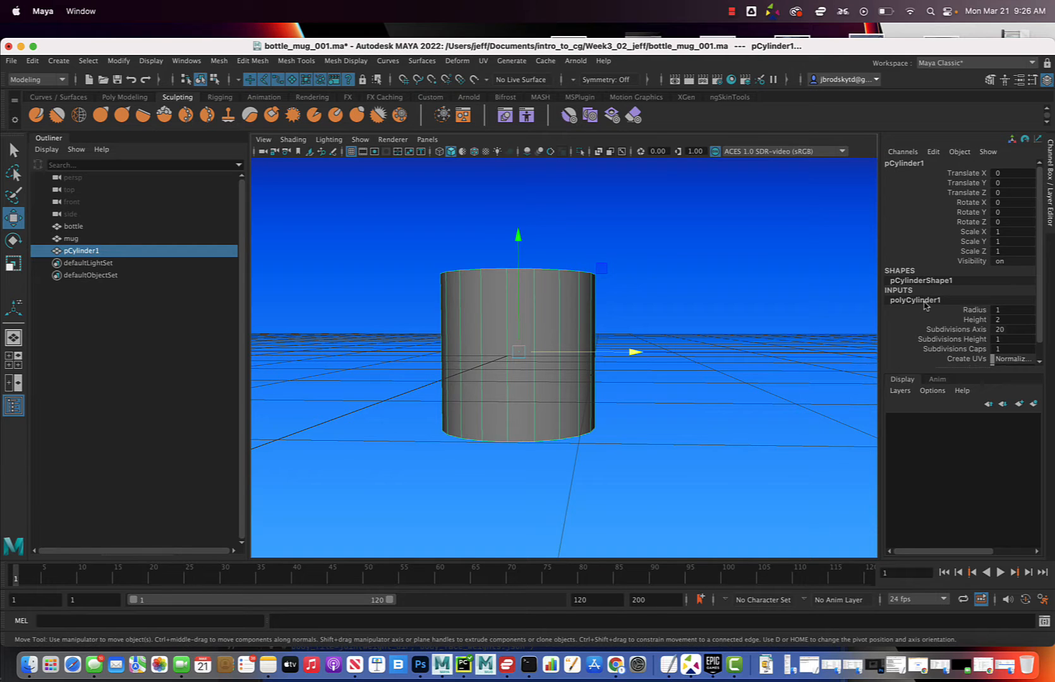
click(1020, 341)
text(5)
key(Return)
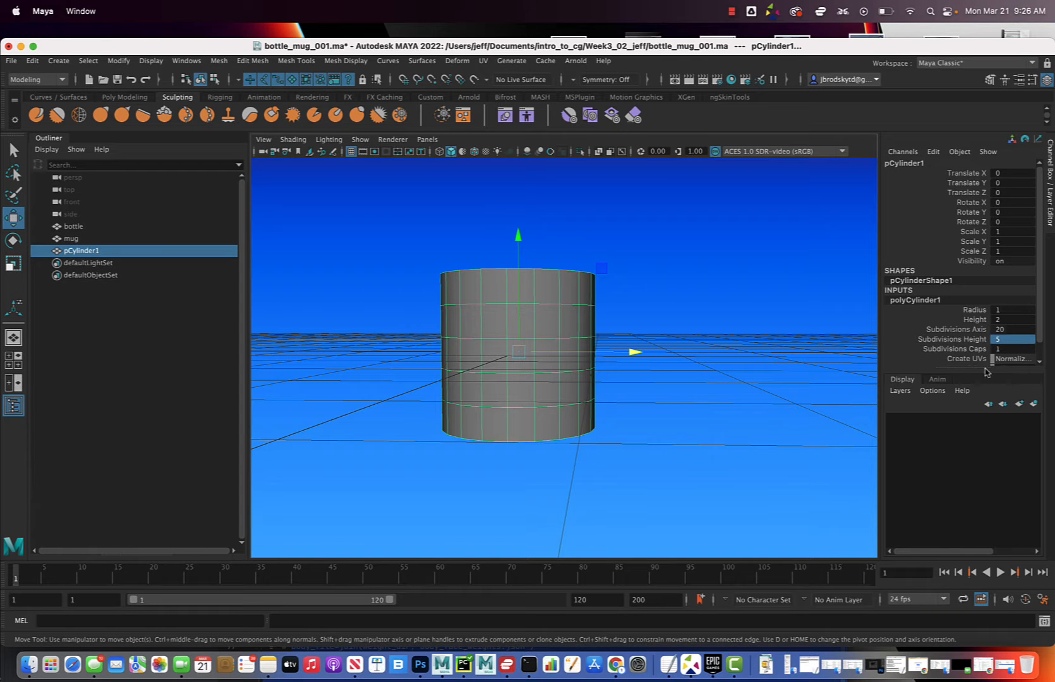
Raise all the cylinder's vertices until its base rests on the grid, keeping the pivot at the origin, and return to object mode
alt+drag(772, 373, 692, 368)
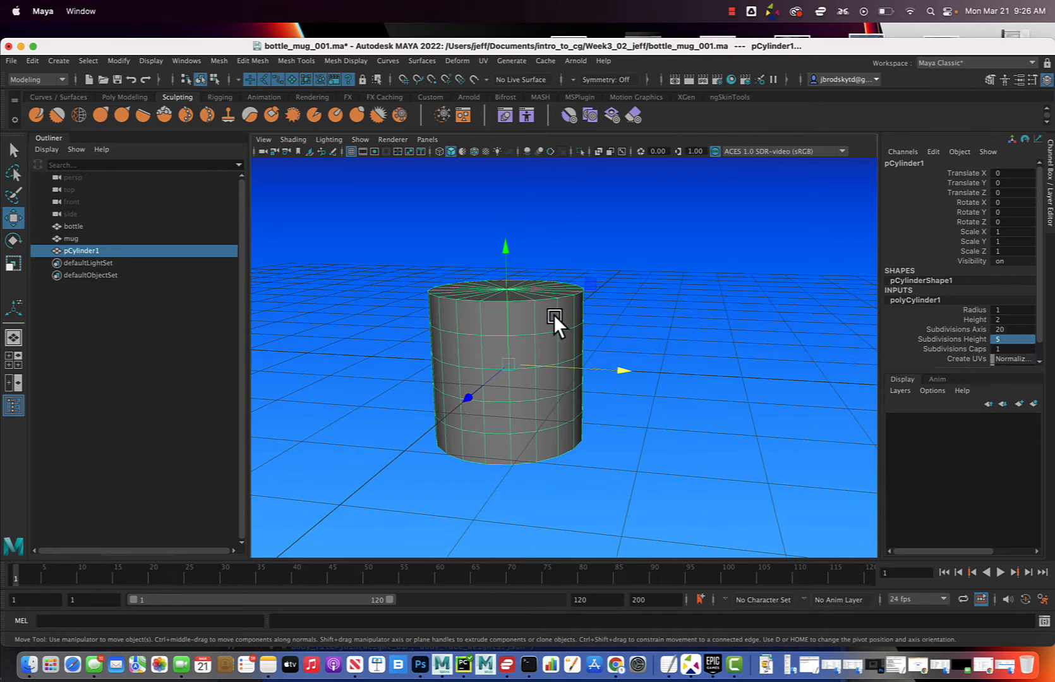
right_drag(553, 314, 397, 270)
drag(397, 270, 688, 530)
alt+drag(506, 259, 584, 281)
drag(513, 162, 511, 161)
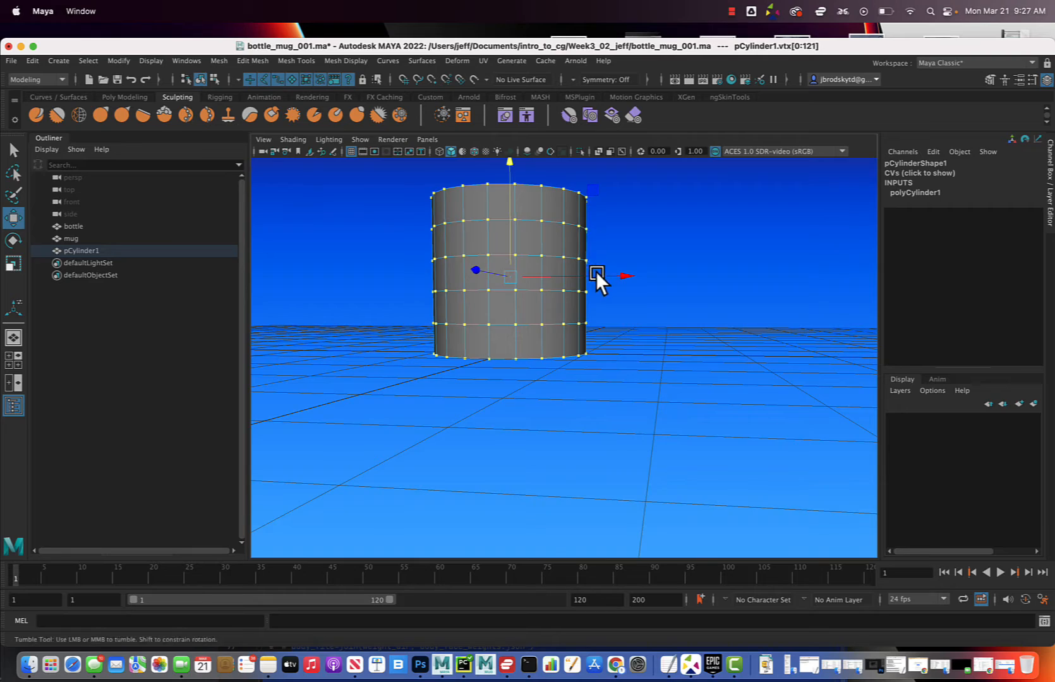
alt+drag(595, 271, 633, 344)
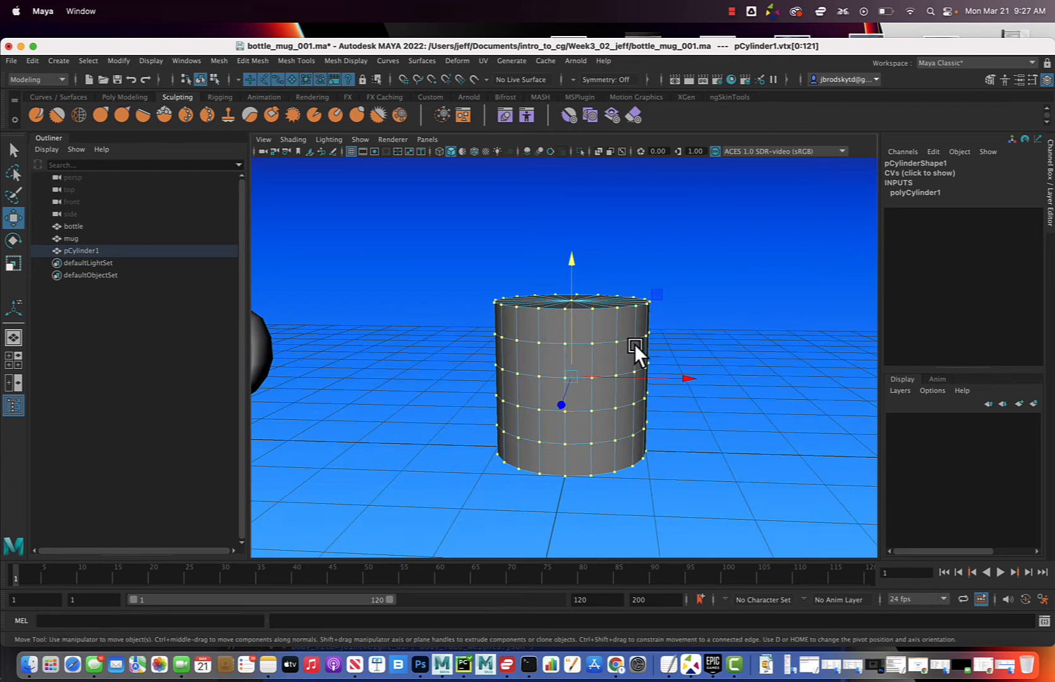
alt+drag(662, 361, 624, 281)
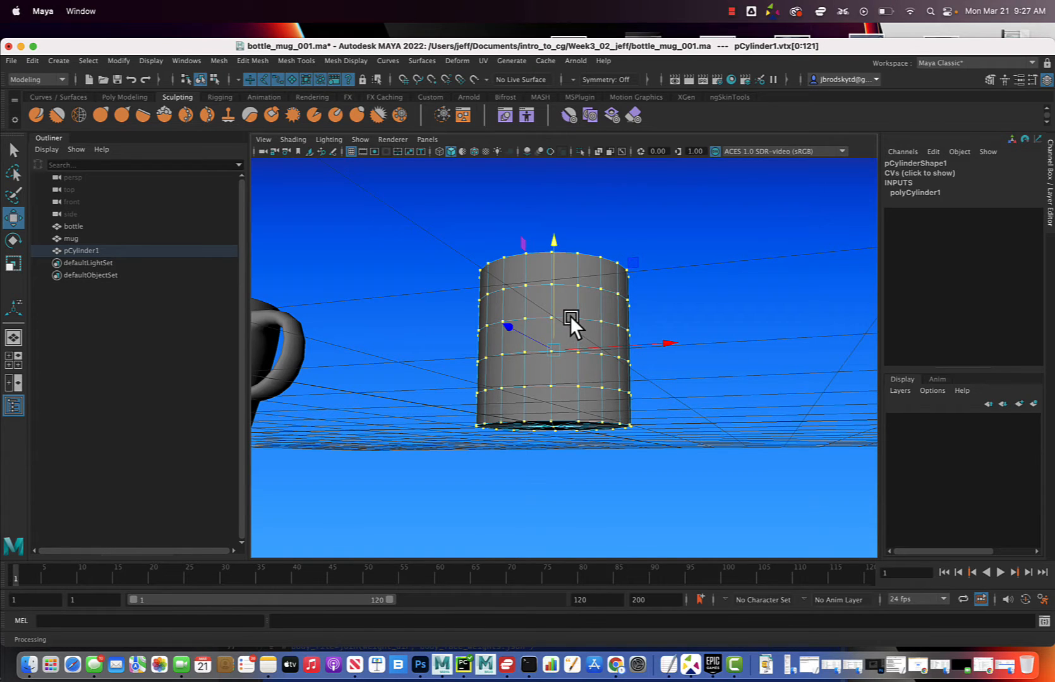
right_drag(597, 289, 627, 281)
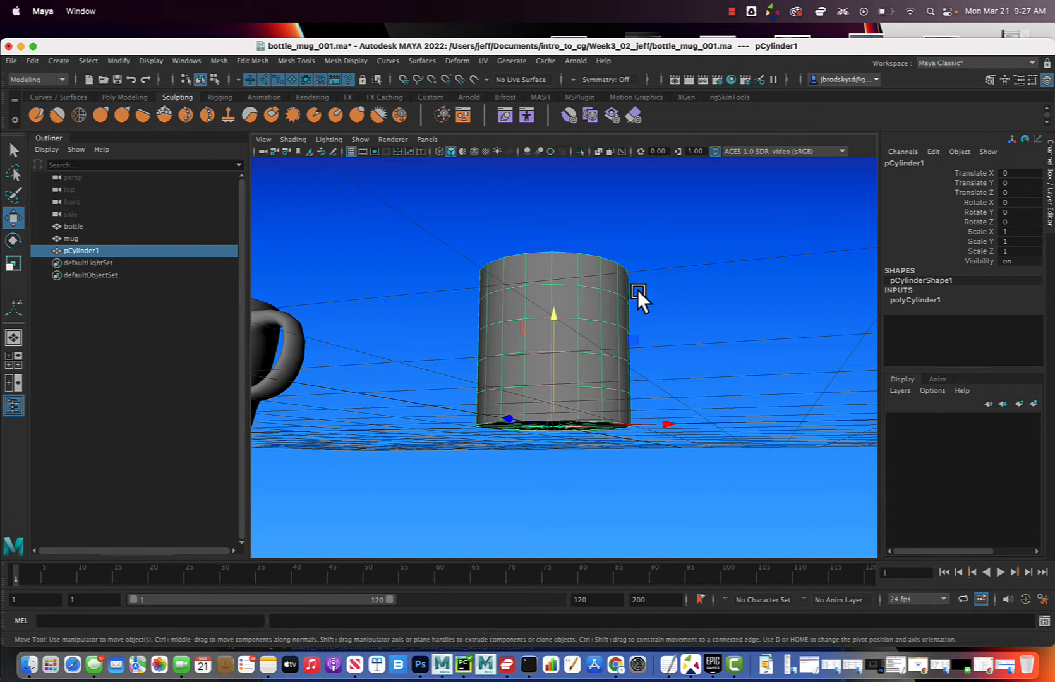
Apply a lattice deformer to the selected cylinder and bring the lattice cage close into view
click(457, 60)
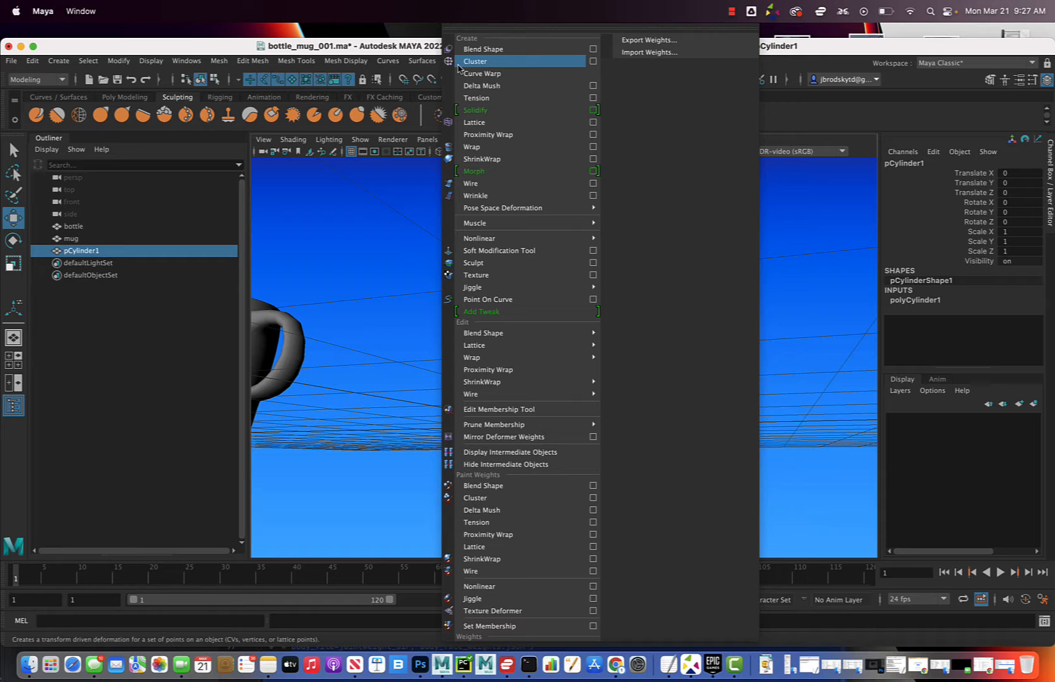
click(490, 123)
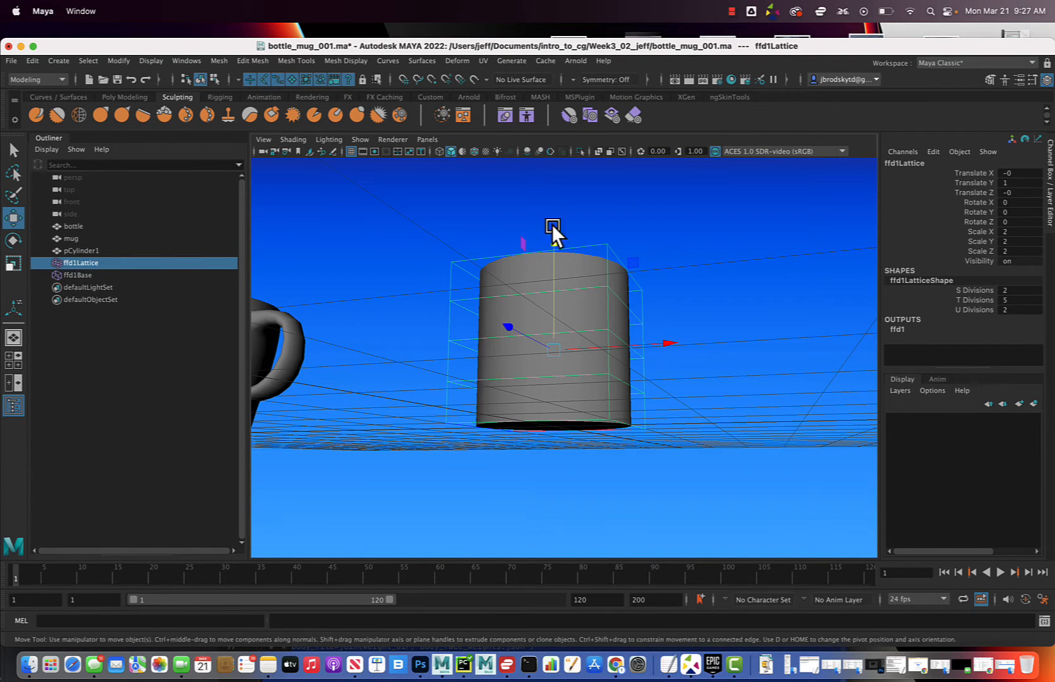
alt+drag(552, 225, 580, 296)
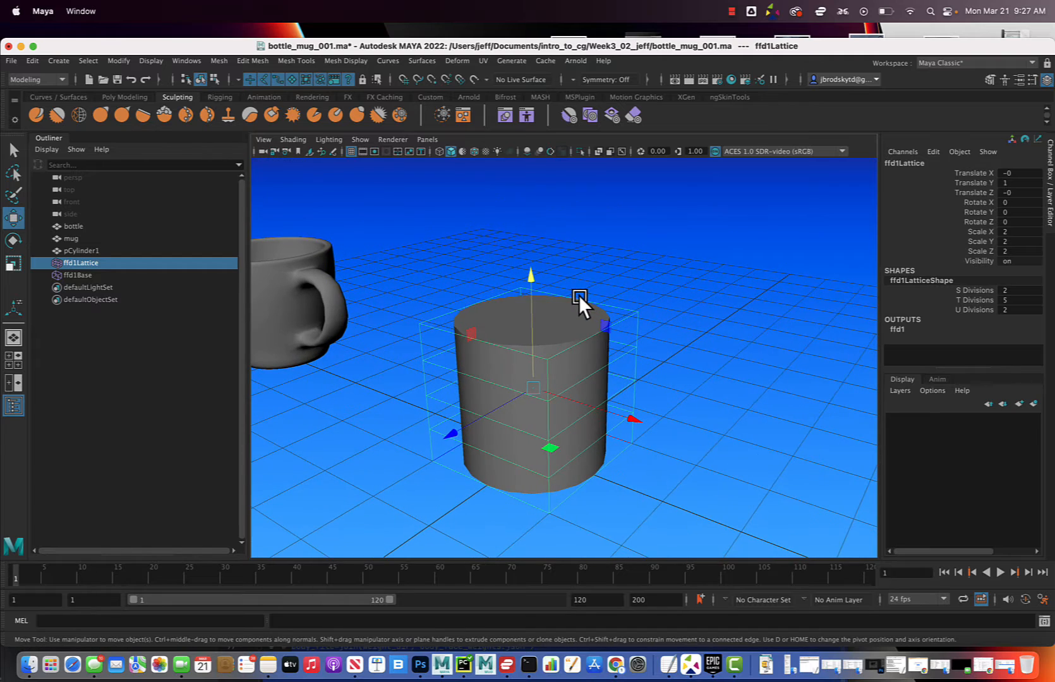
alt+middle_drag(592, 337, 588, 270)
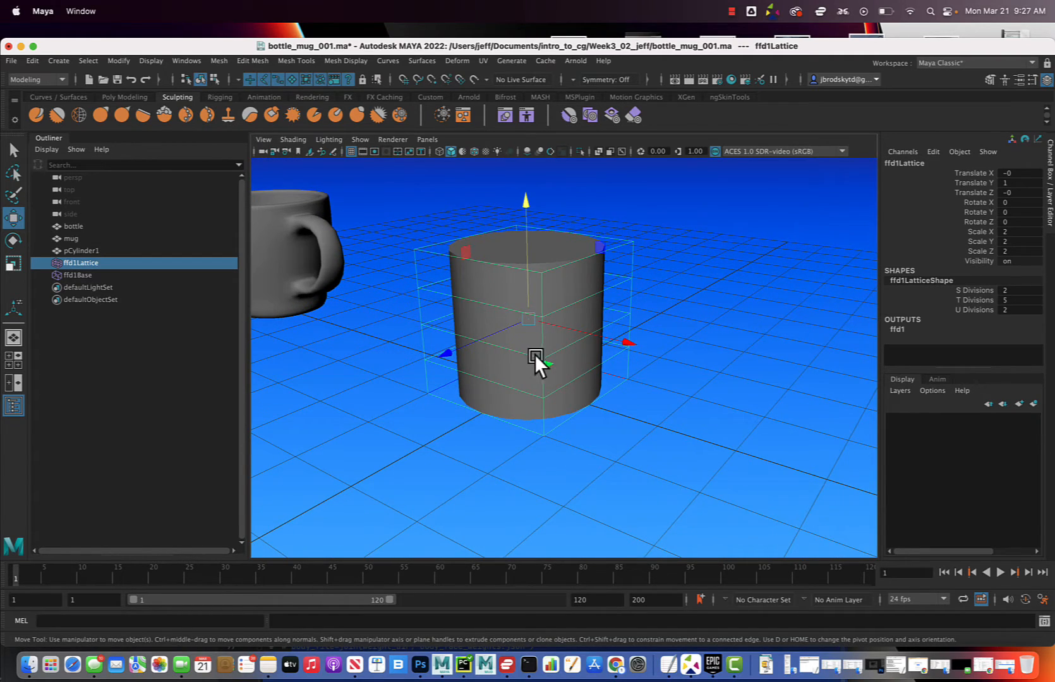
scroll(580, 350, up, 5)
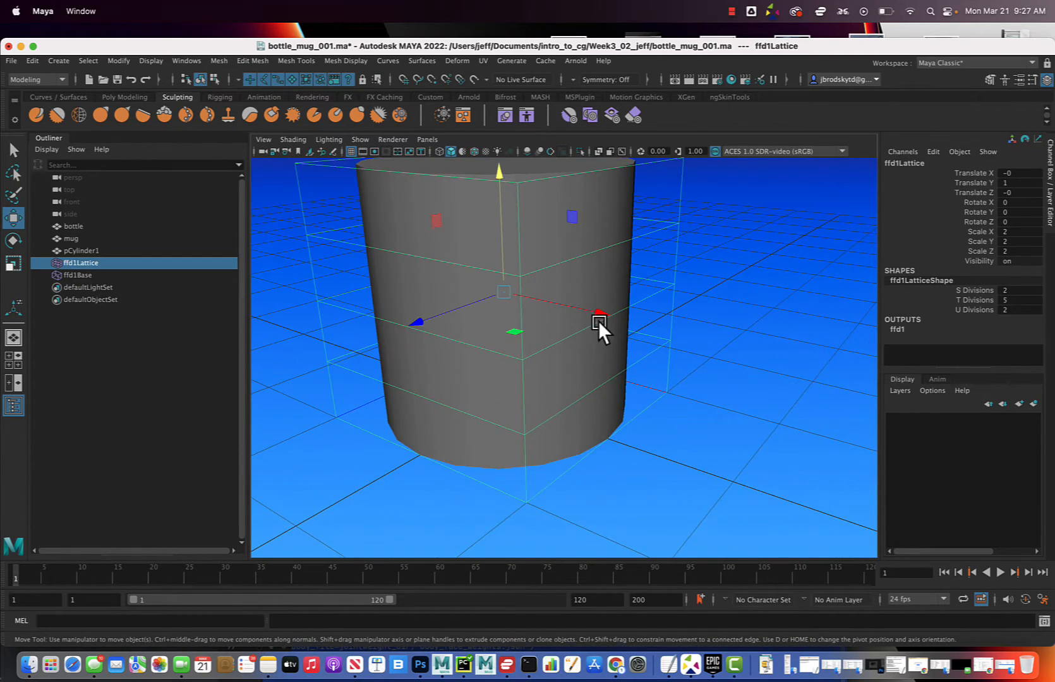
Try to switch the cage around the cylinder to lattice point editing
alt+middle_drag(598, 322, 578, 344)
right_drag(656, 246, 617, 247)
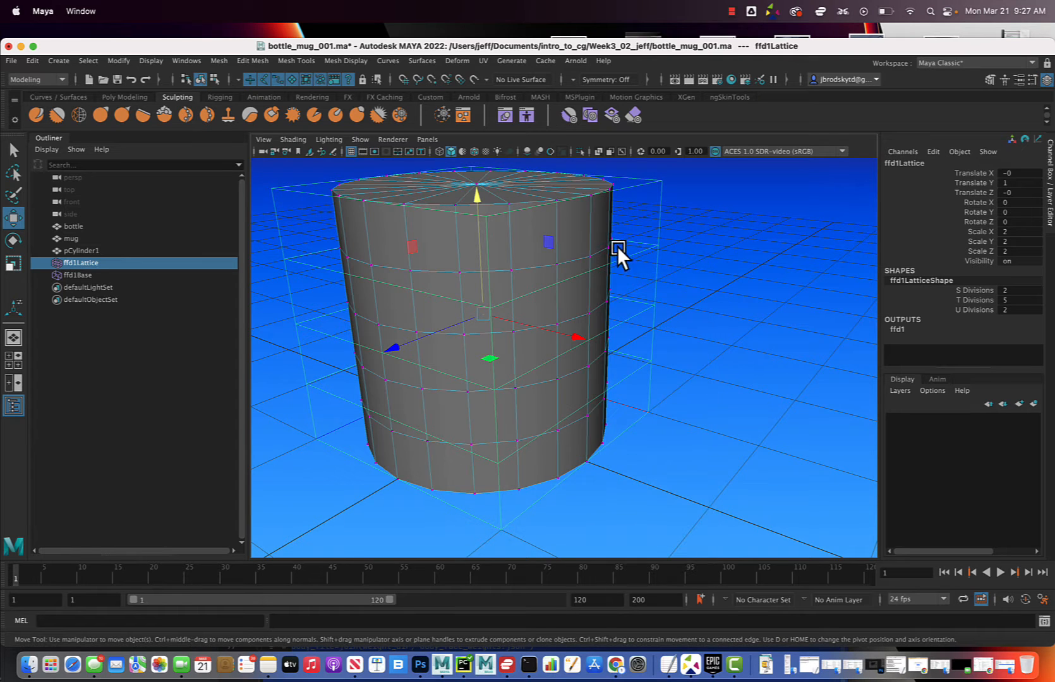
click(658, 239)
click(650, 240)
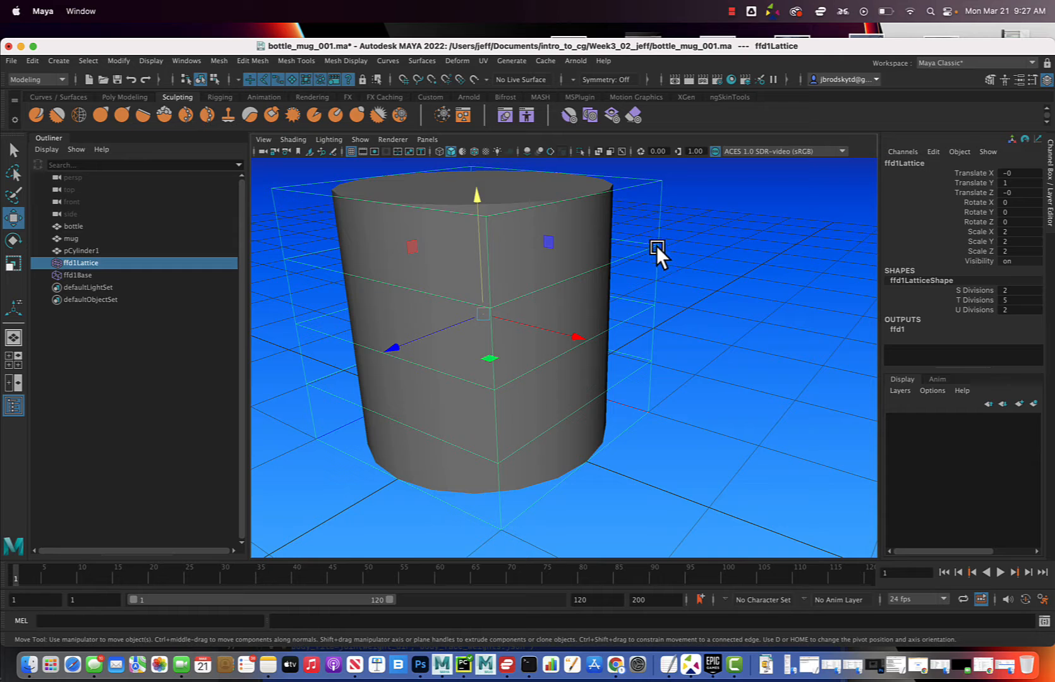
right_drag(656, 246, 658, 237)
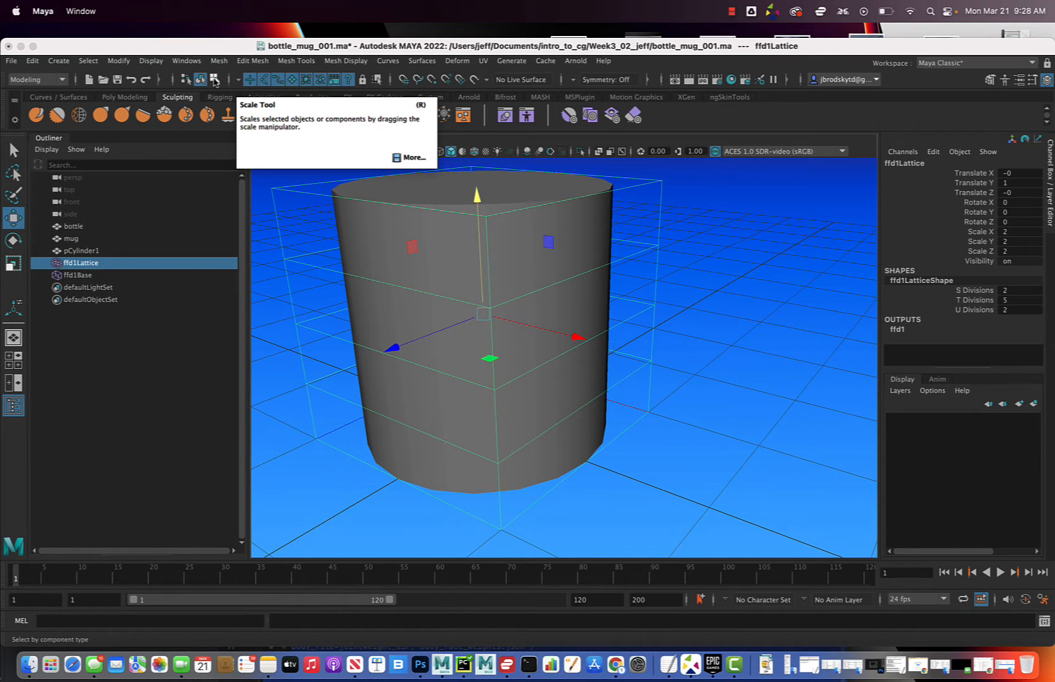
click(651, 225)
key(super+z)
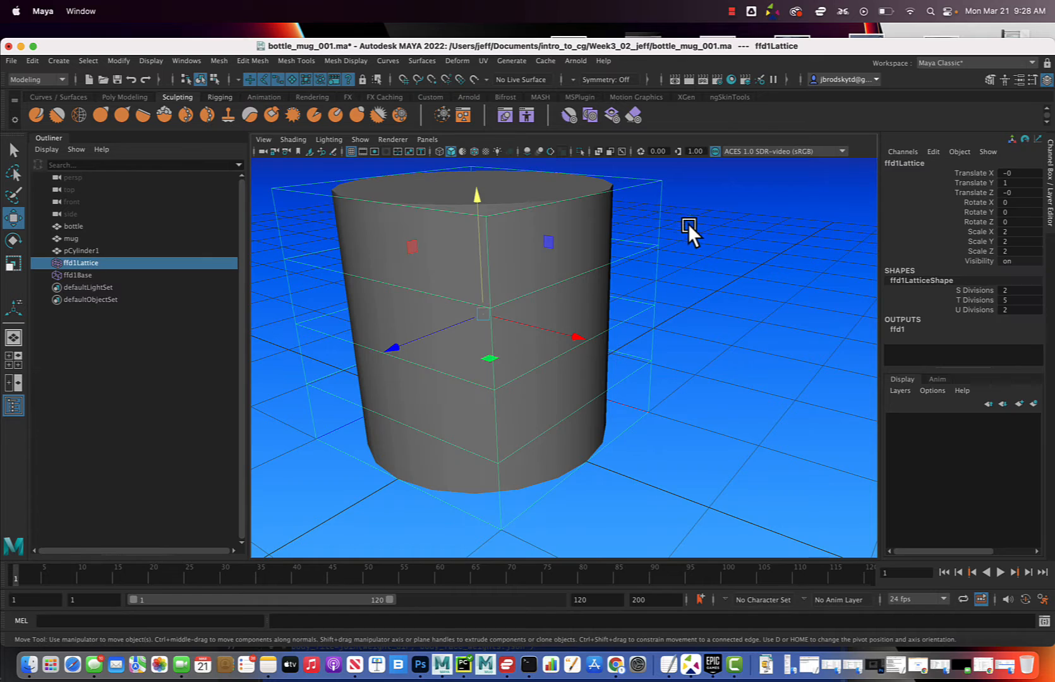
Try to expose the lattice points by switching to component selection with a different component type
click(215, 79)
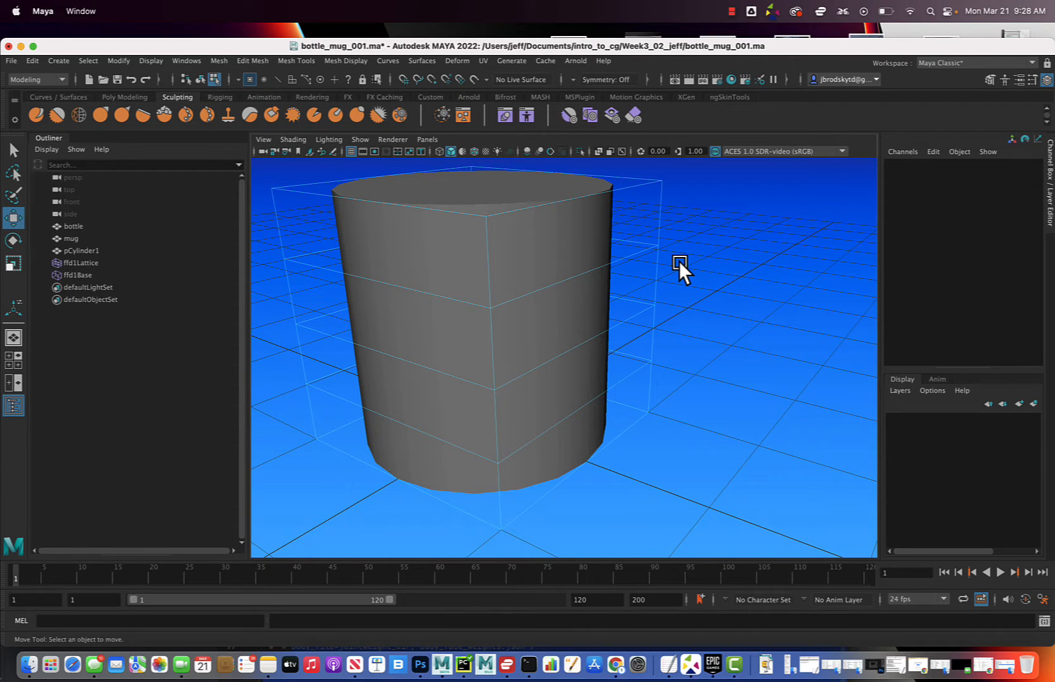
click(263, 79)
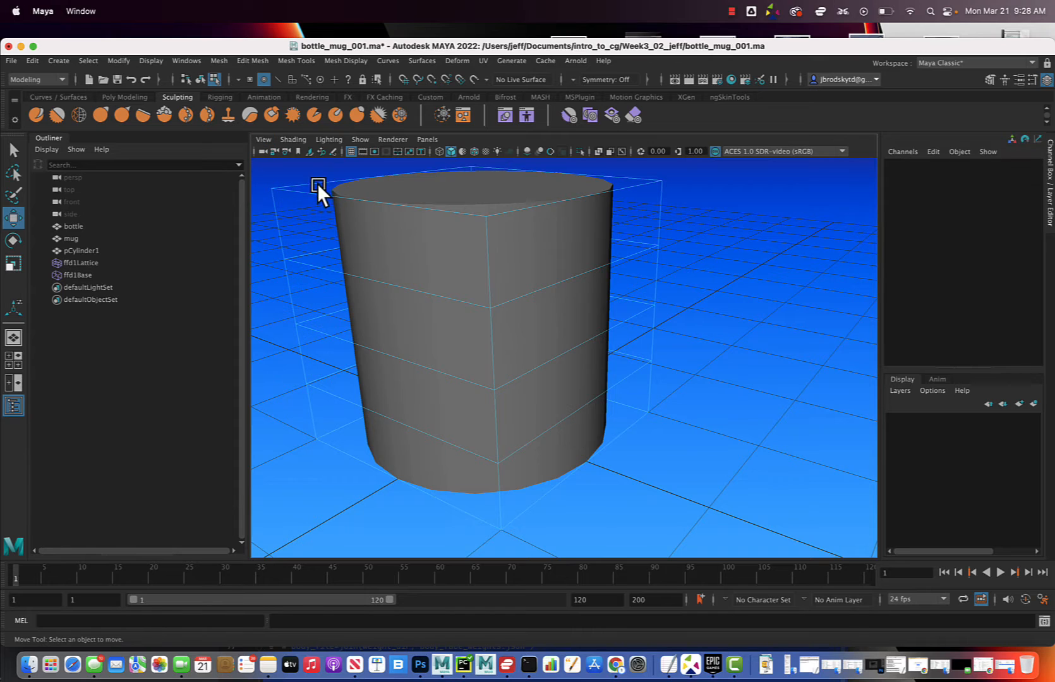
click(361, 141)
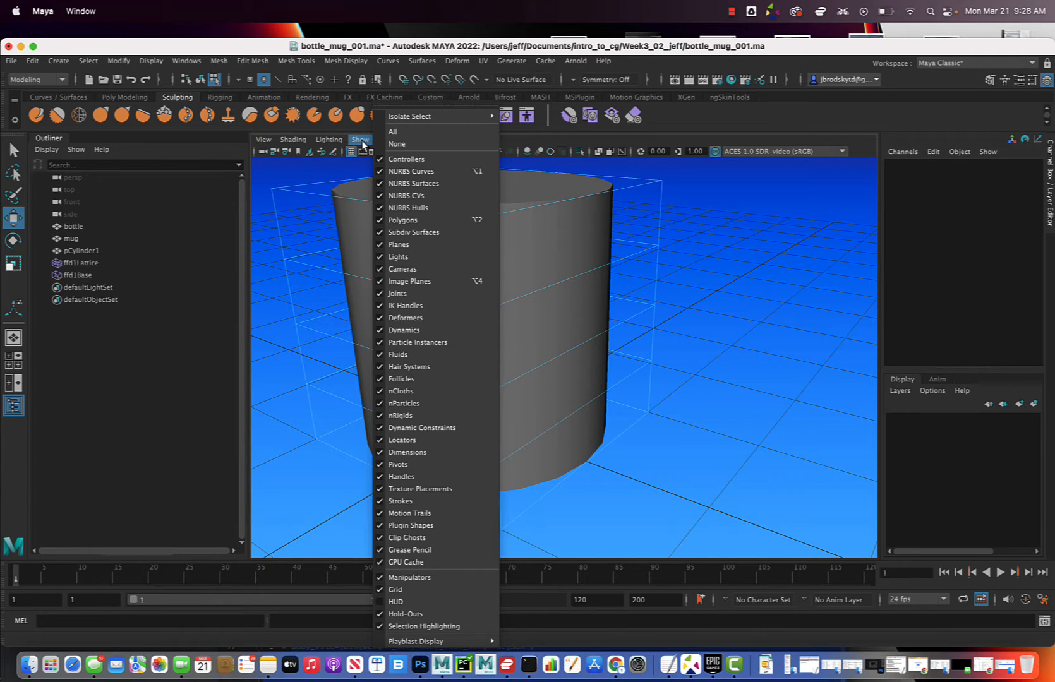
right_click(658, 246)
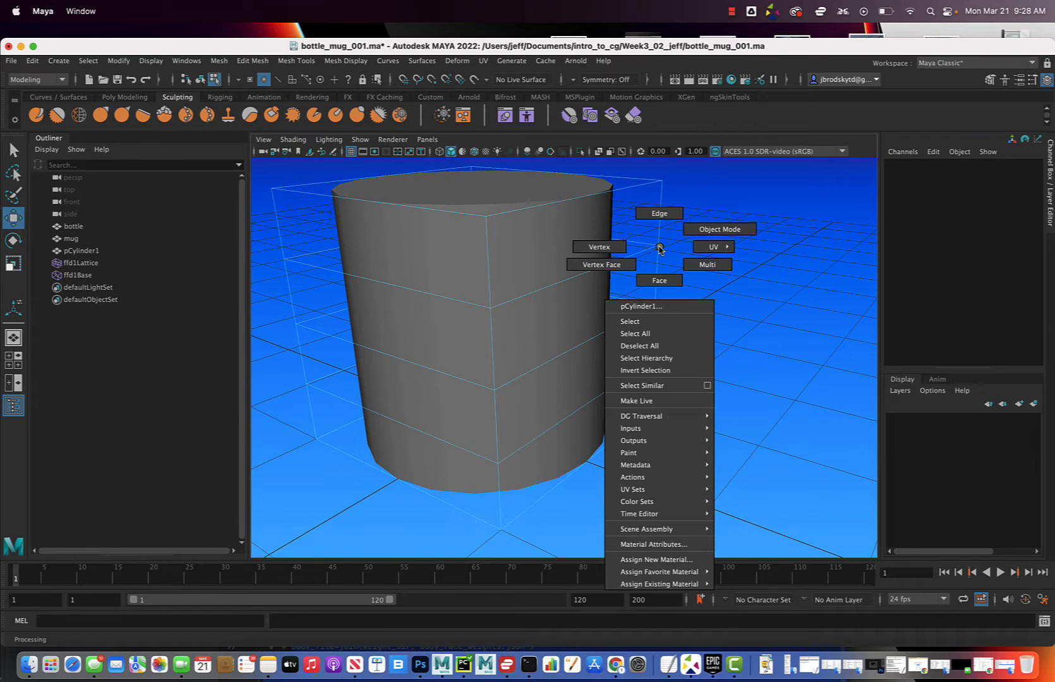
right_drag(659, 247, 719, 230)
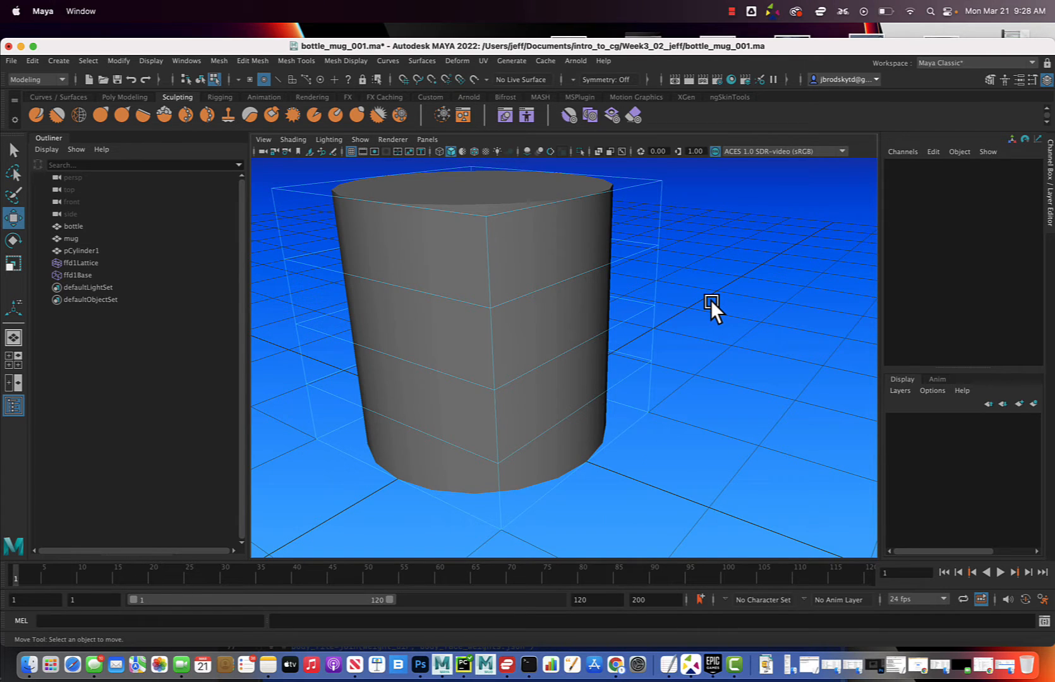
Undo back through the selection changes and the lattice creation to the plain selected cylinder
key(super+z)
key(super+z)
key(super+z)
key(super+z)
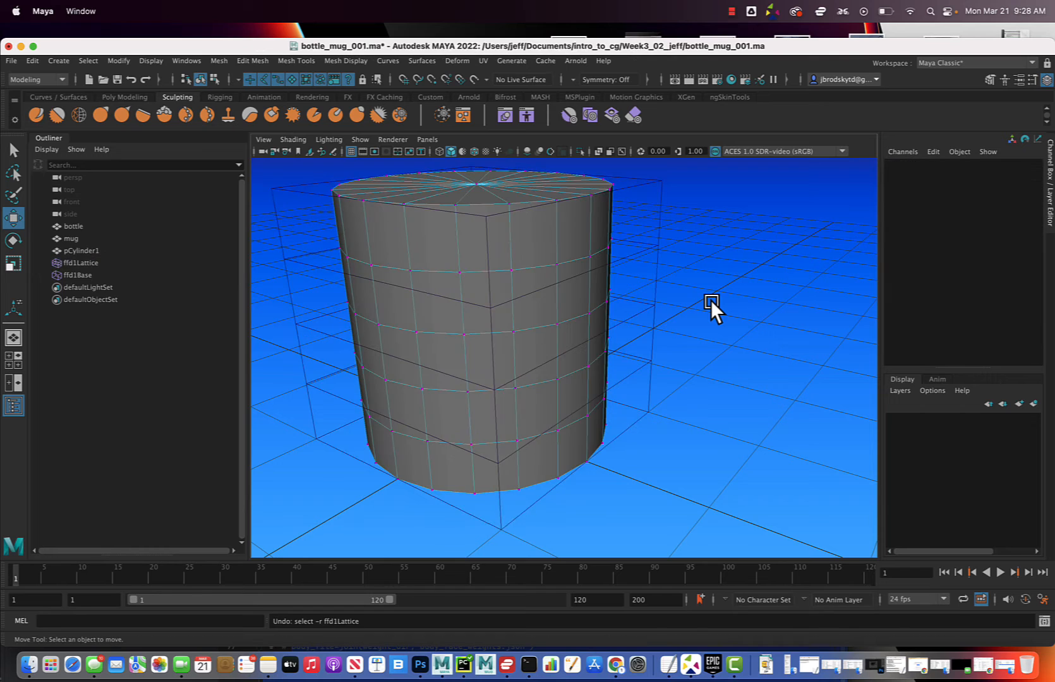
key(super+z)
key(super+z)
key(super+z)
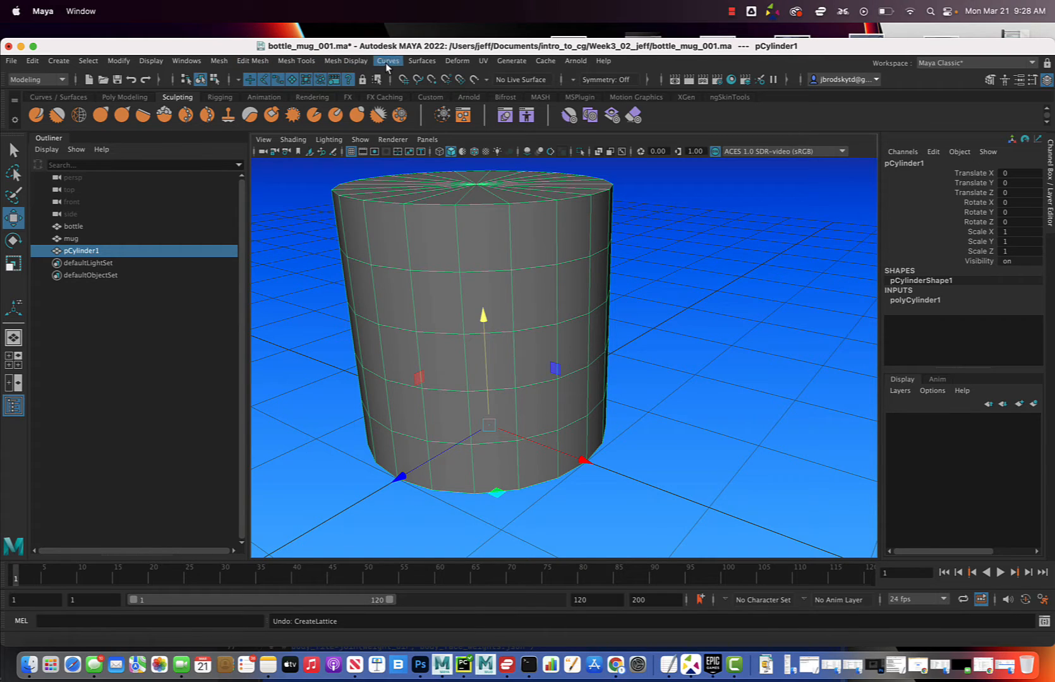
Recreate the lattice deformer around the cylinder with its default divisions
click(460, 61)
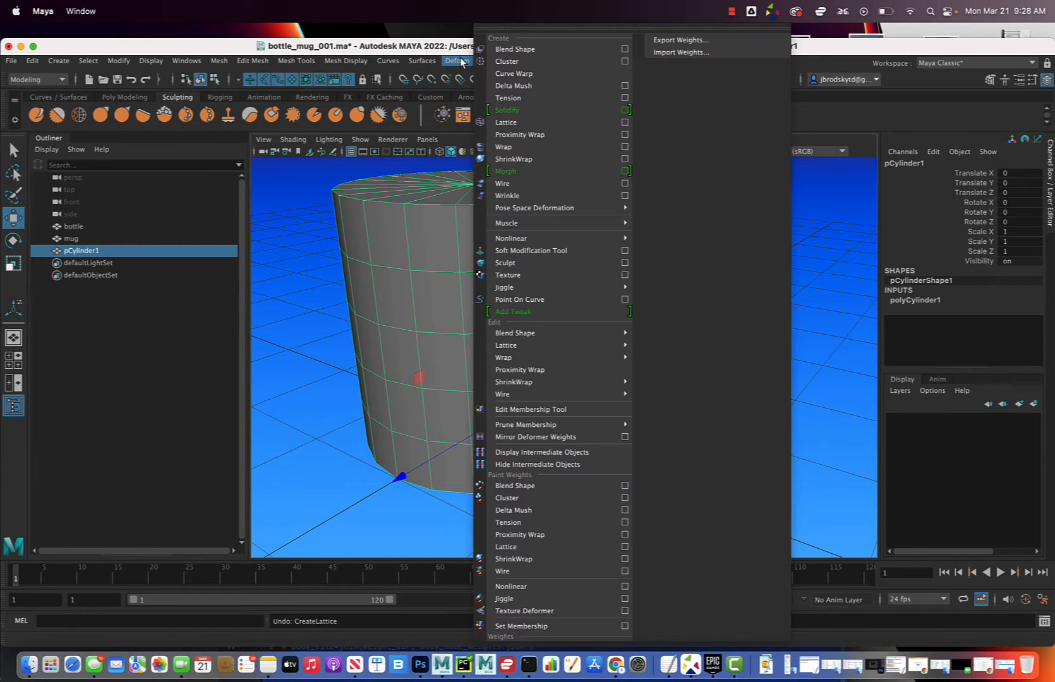
click(526, 123)
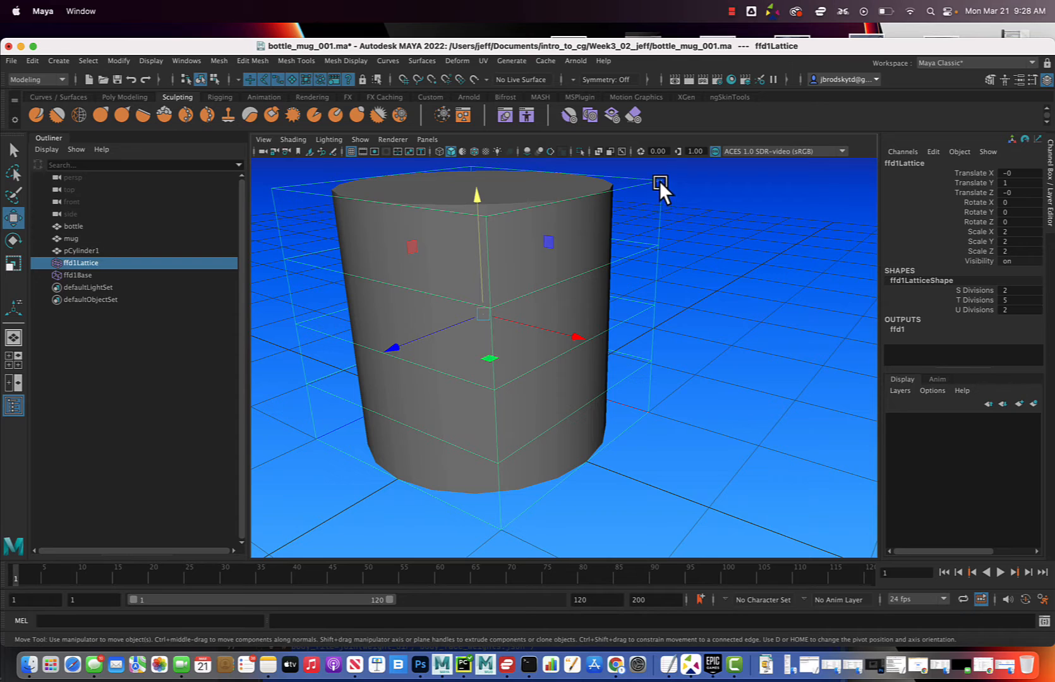
right_click(660, 183)
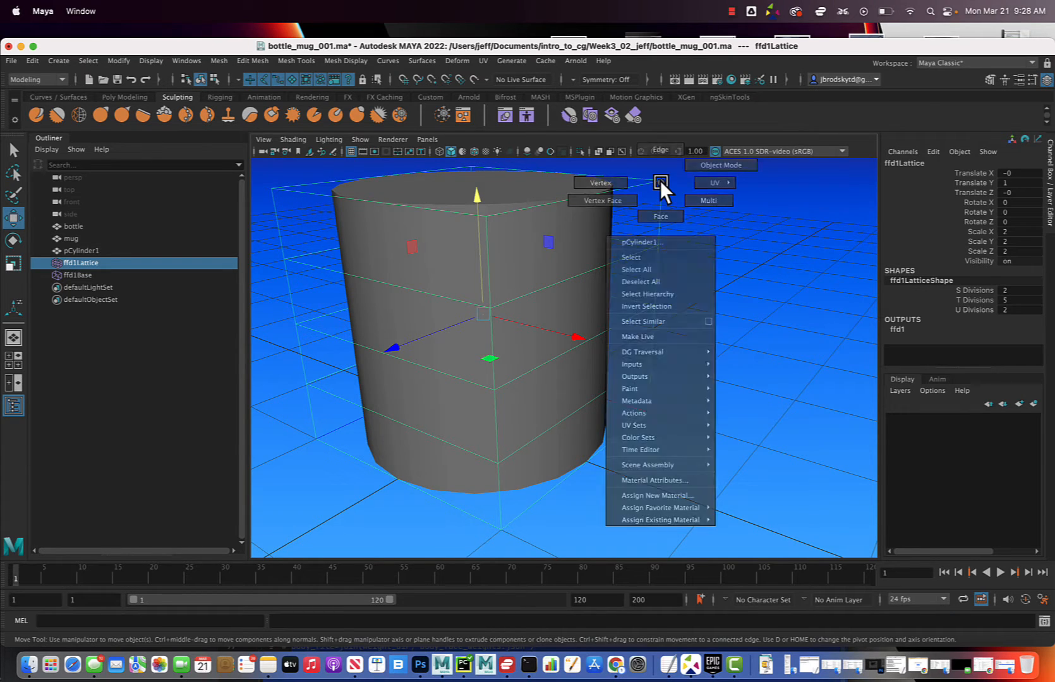
right_click(660, 180)
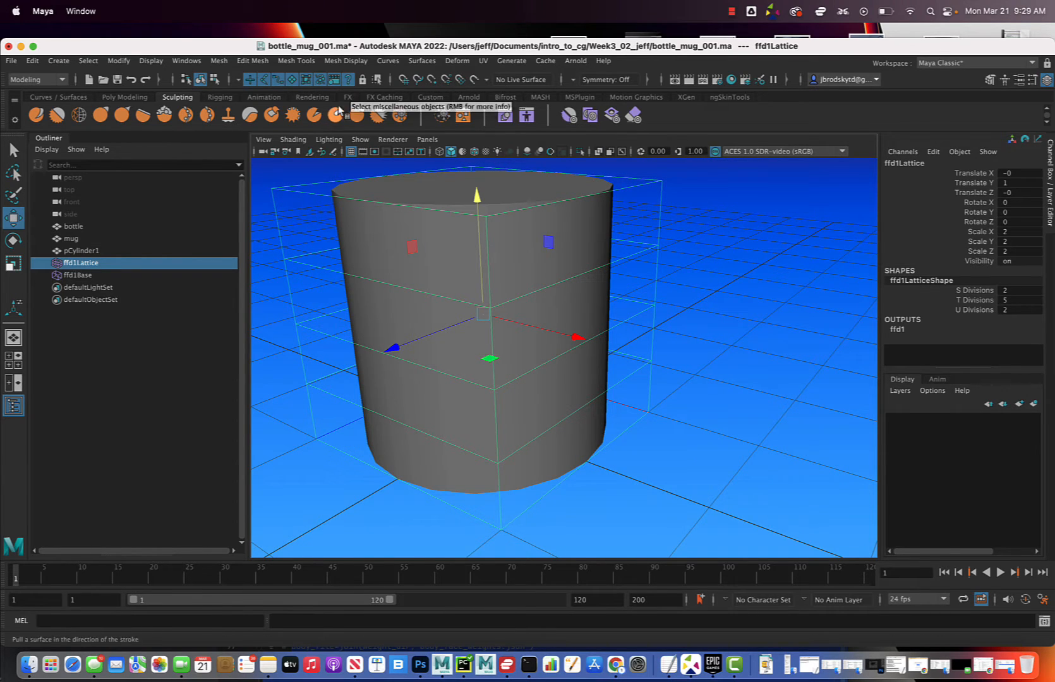
Hide polygon objects in the viewport so only the lattice cage can be picked
click(359, 140)
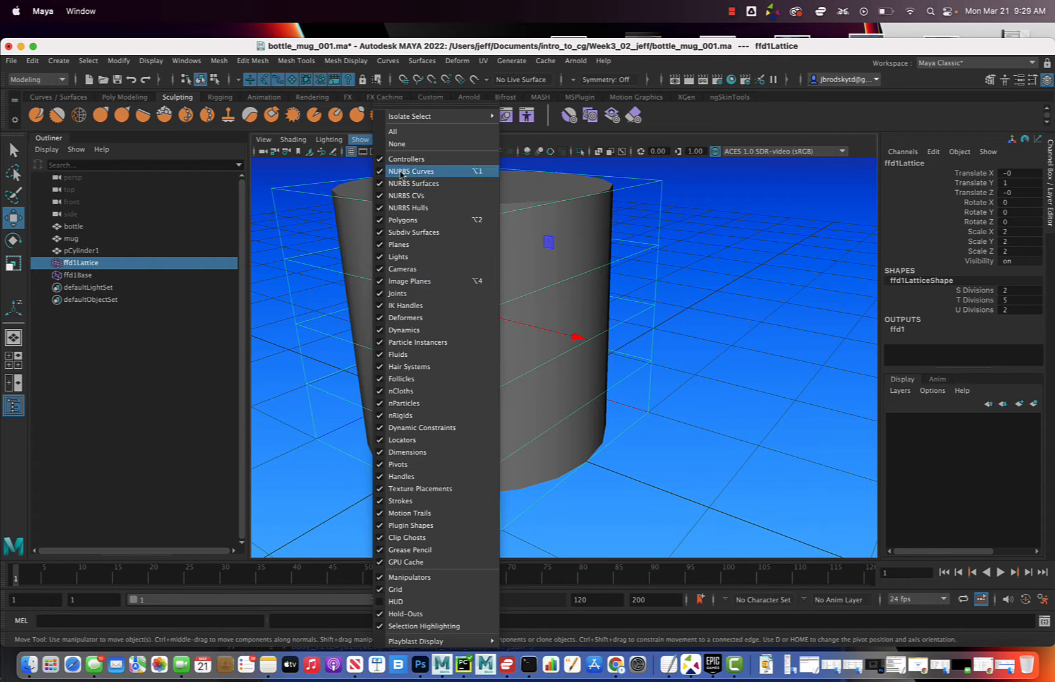
click(730, 229)
click(362, 140)
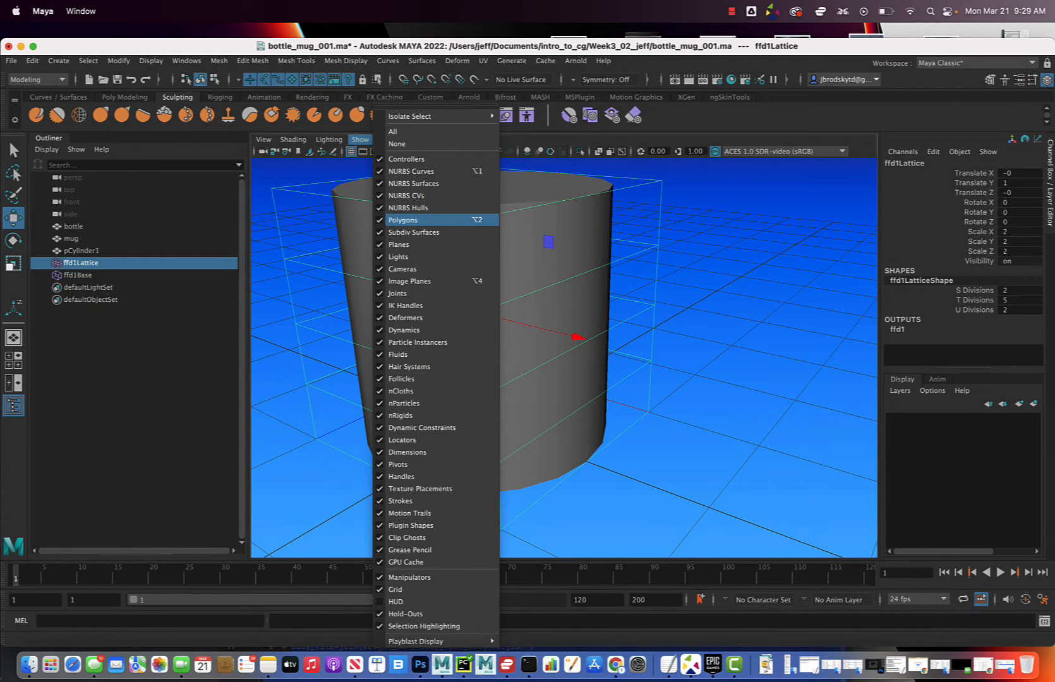
click(419, 220)
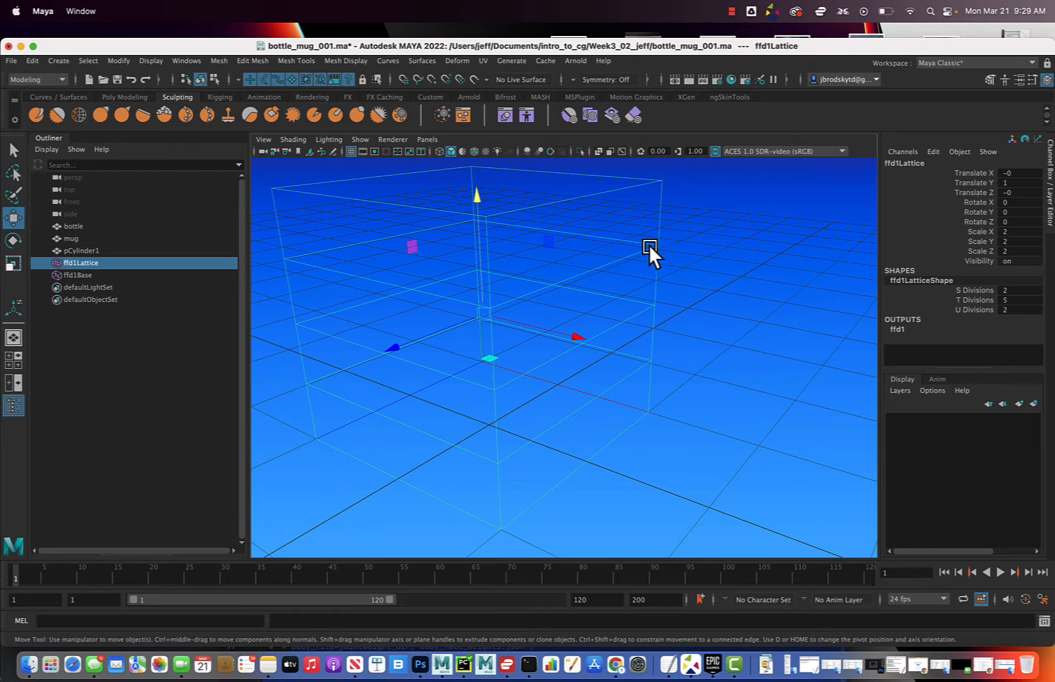
Switch the lattice to lattice point editing and show polygon objects in the viewport again
click(685, 238)
right_click(660, 214)
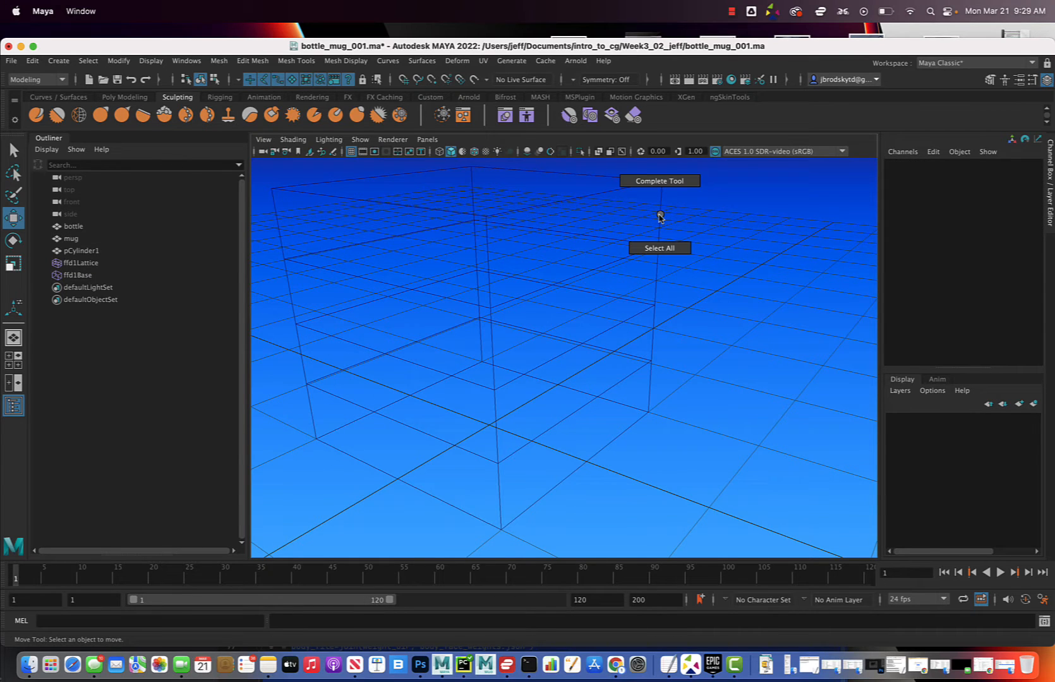
right_click(652, 249)
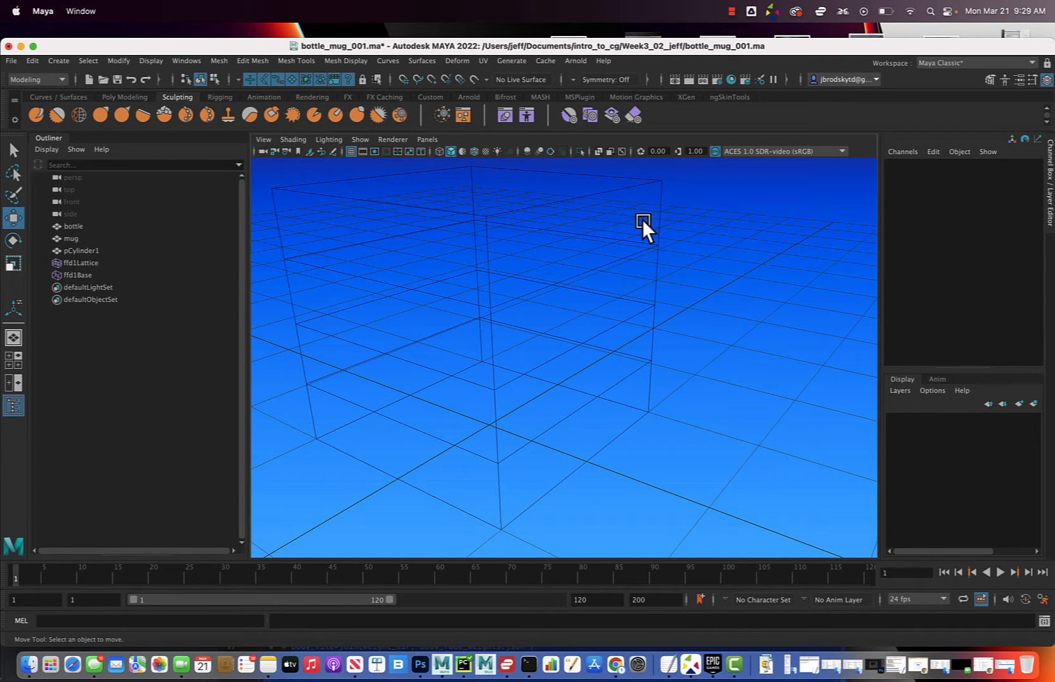
click(665, 248)
right_click(659, 247)
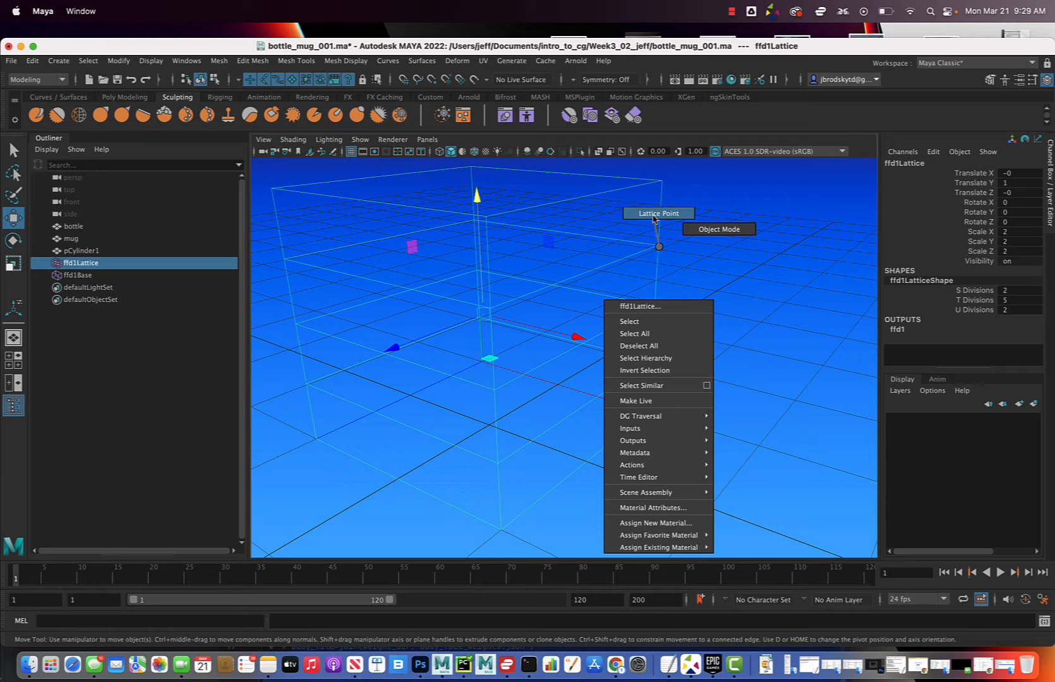
click(653, 218)
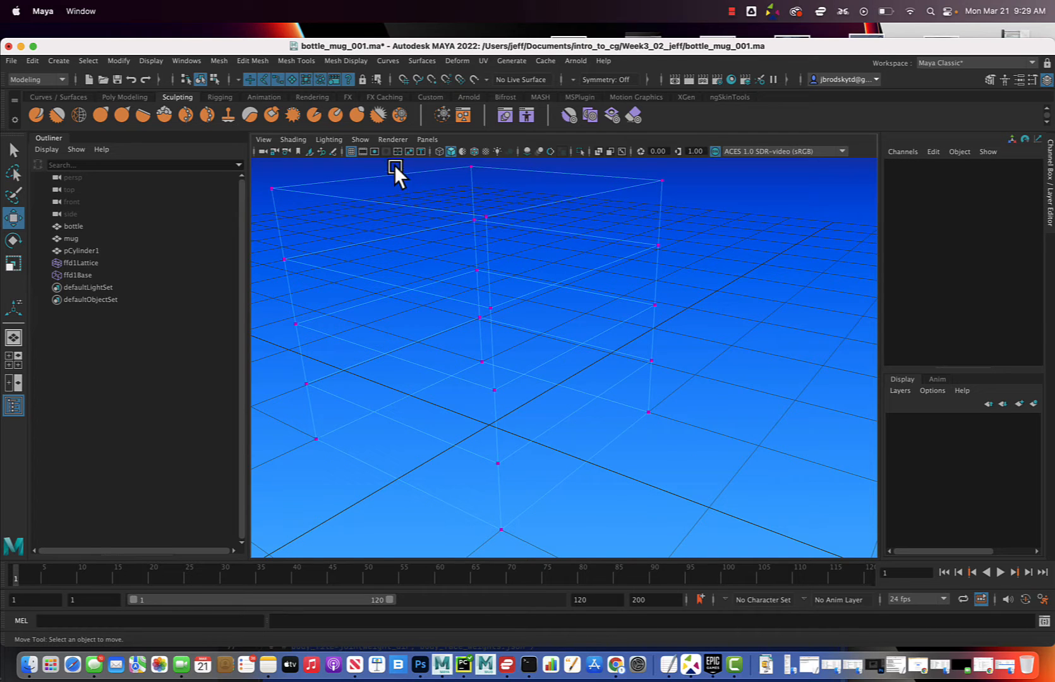
click(362, 140)
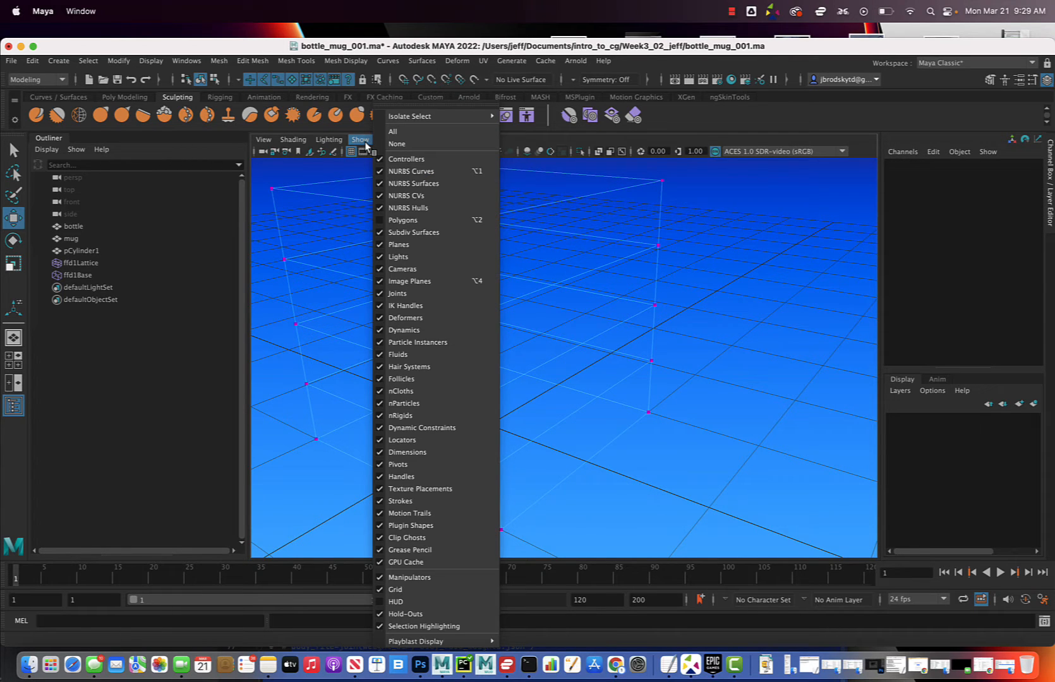
click(410, 221)
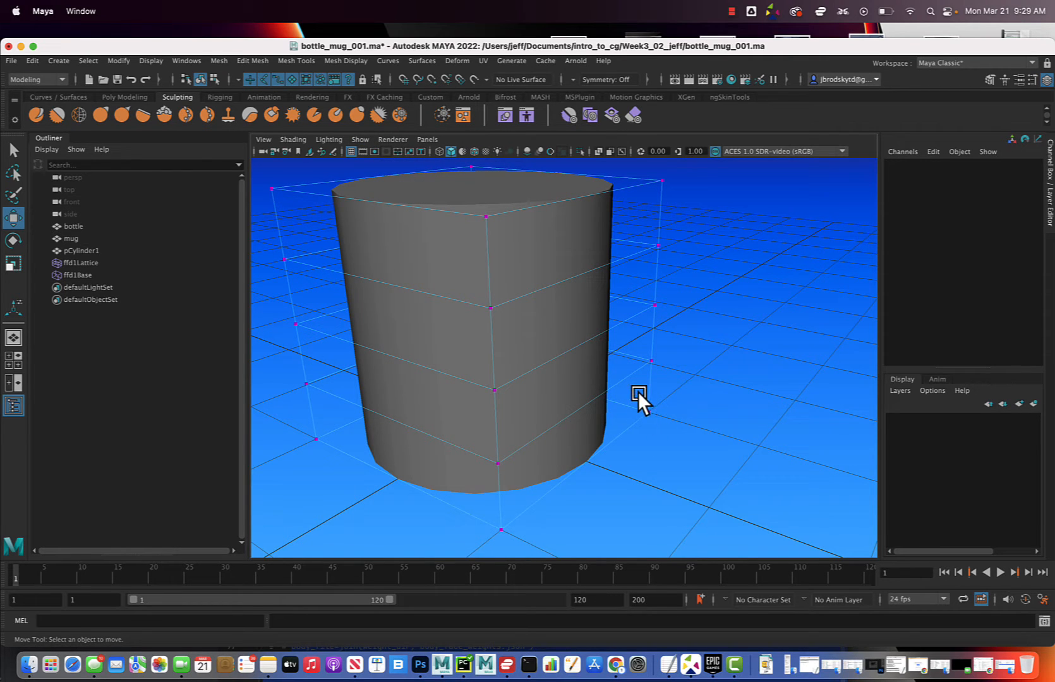
Pull the two lowest lattice points of one corner outward, plus the point above them, to bulge the cylinder into a boot shape
drag(636, 345, 858, 402)
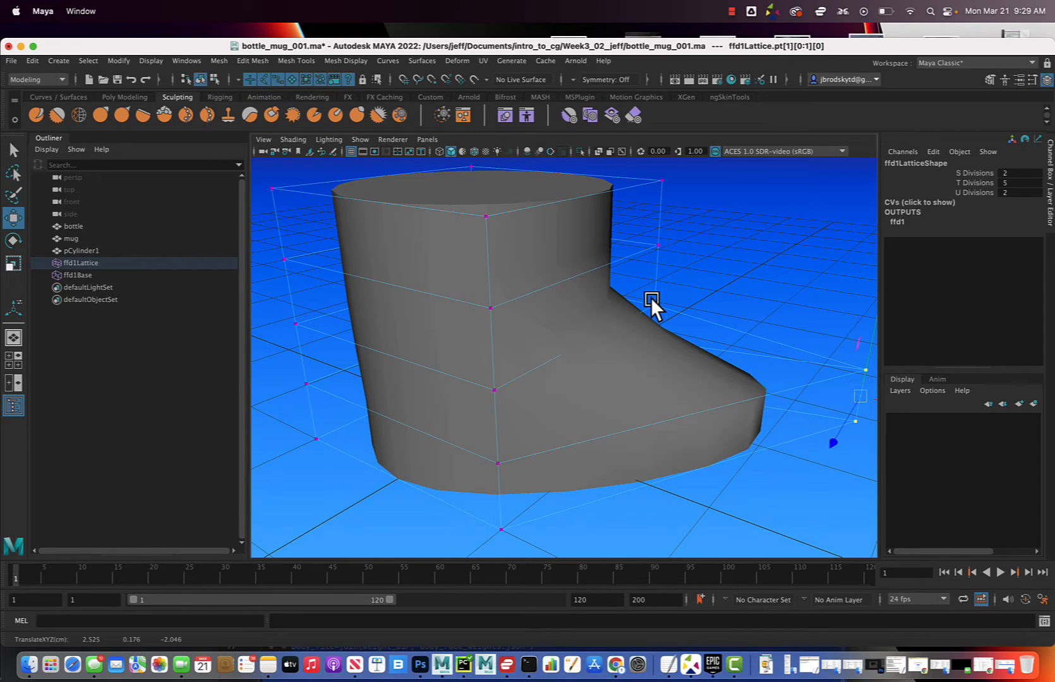
click(666, 313)
drag(660, 307, 769, 256)
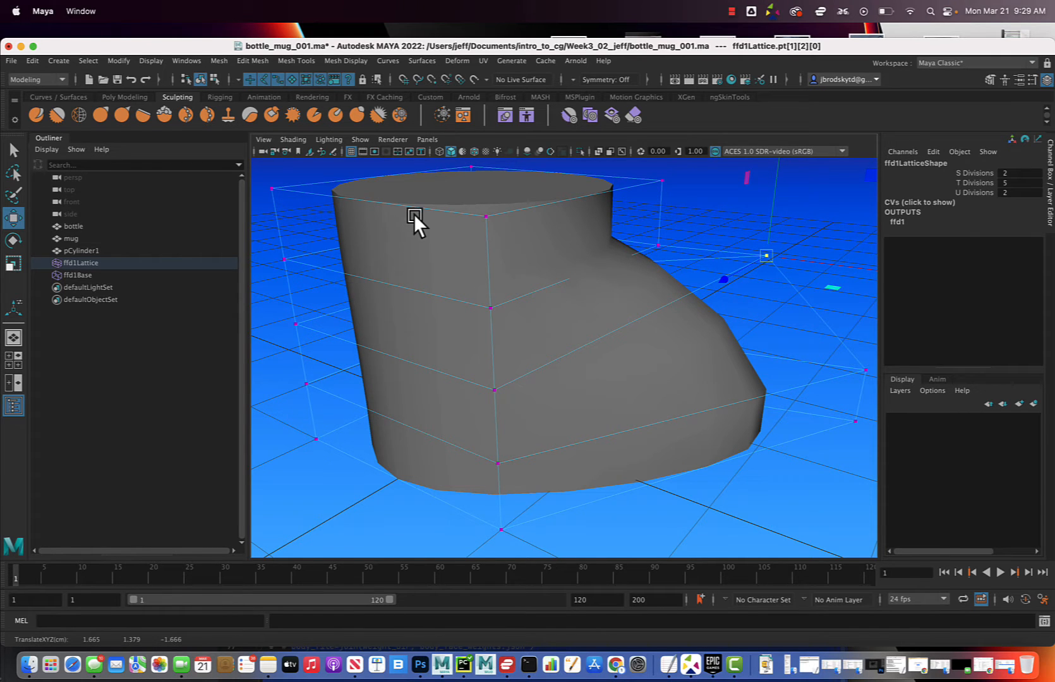
Undo the lattice point moves and selections to restore the straight cylinder
key(super+z)
key(super+z)
key(super+z)
key(super+z)
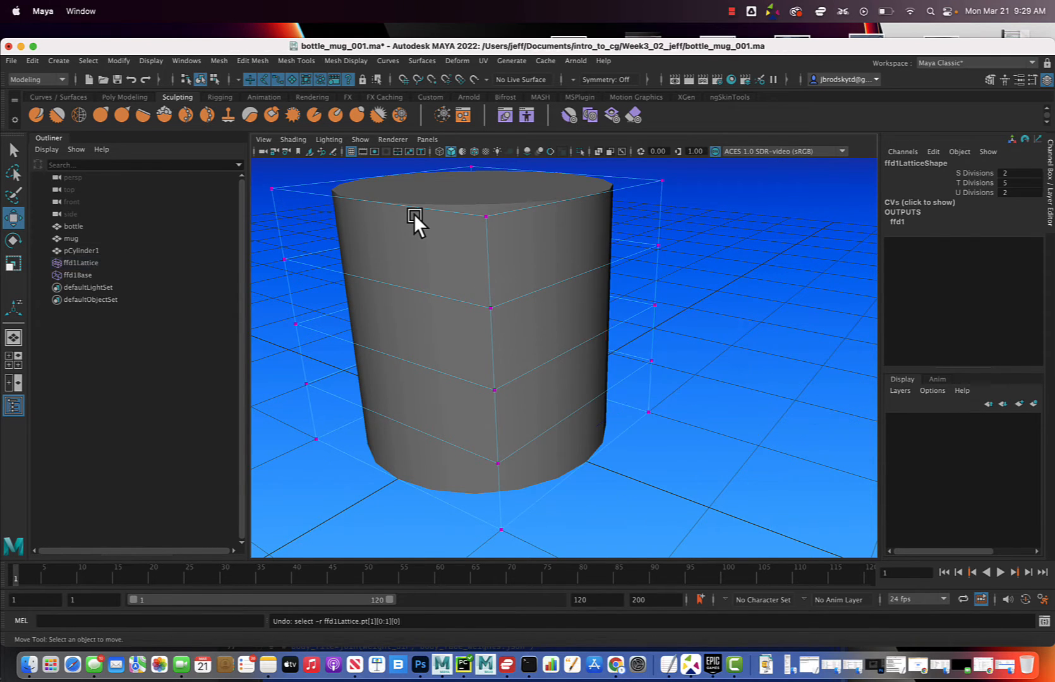
Return to object mode and select the whole lattice around the cylinder
click(216, 82)
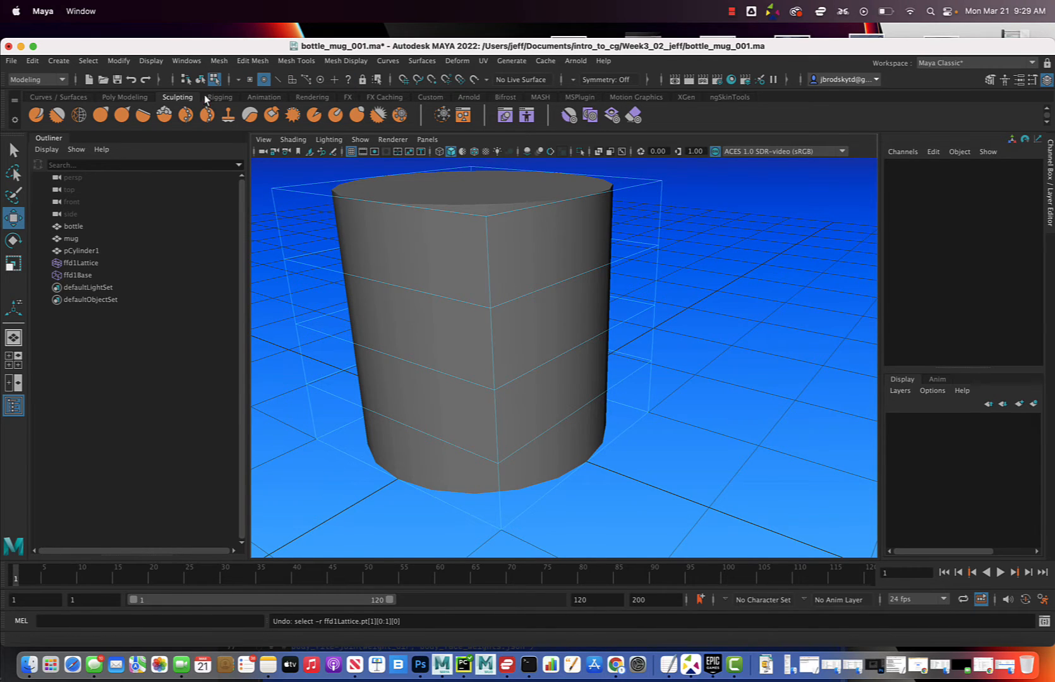
right_drag(649, 243, 673, 233)
click(713, 248)
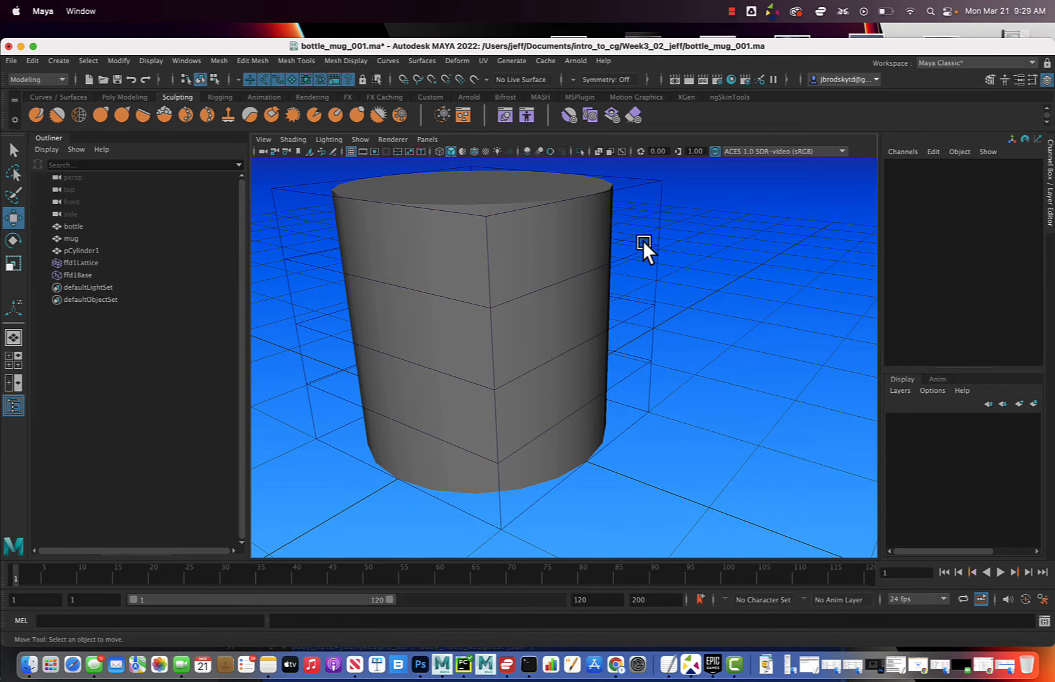
click(654, 253)
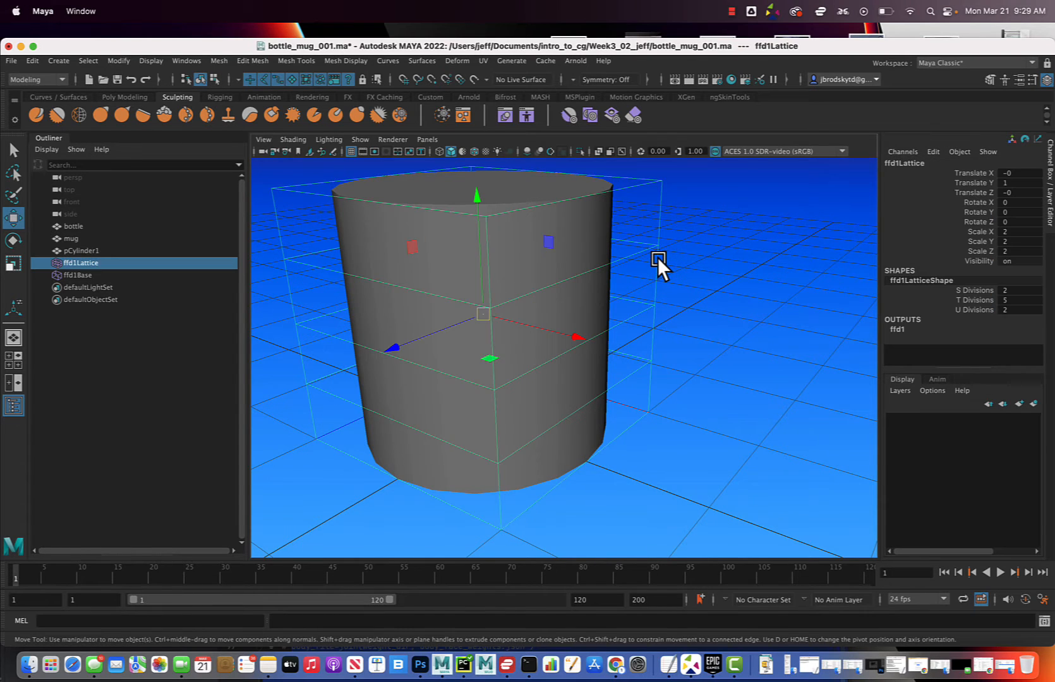
Set the lattice's T Divisions to 2
double_click(1017, 301)
text(2)
key(Return)
right_drag(657, 223, 667, 220)
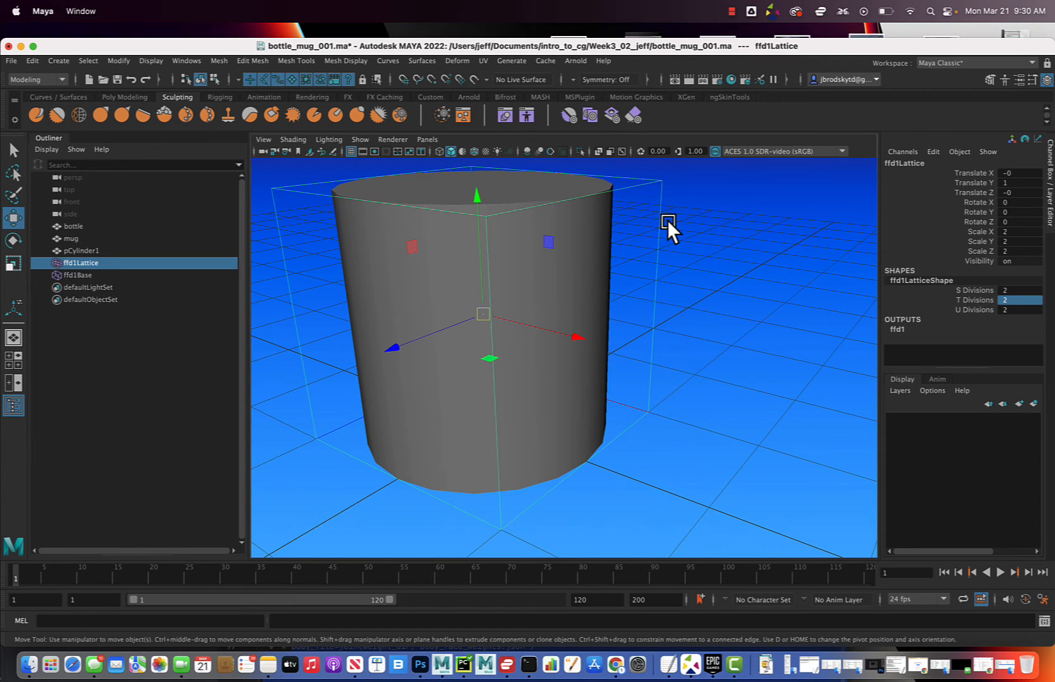
Hide polygon objects in the viewport and switch the lattice to lattice point editing
click(361, 141)
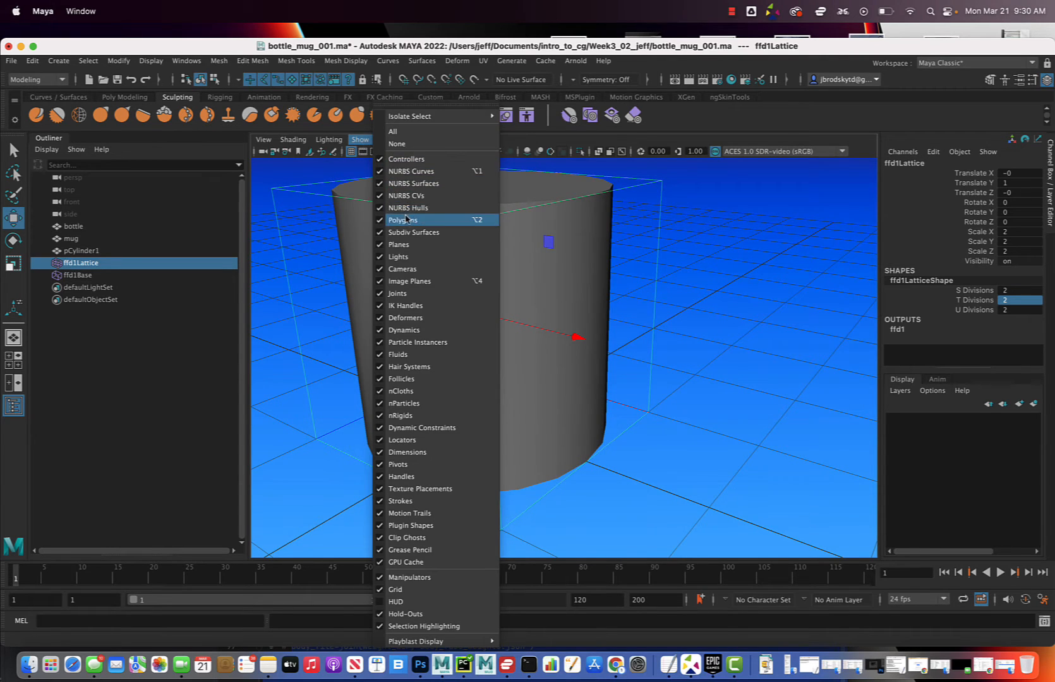
click(405, 219)
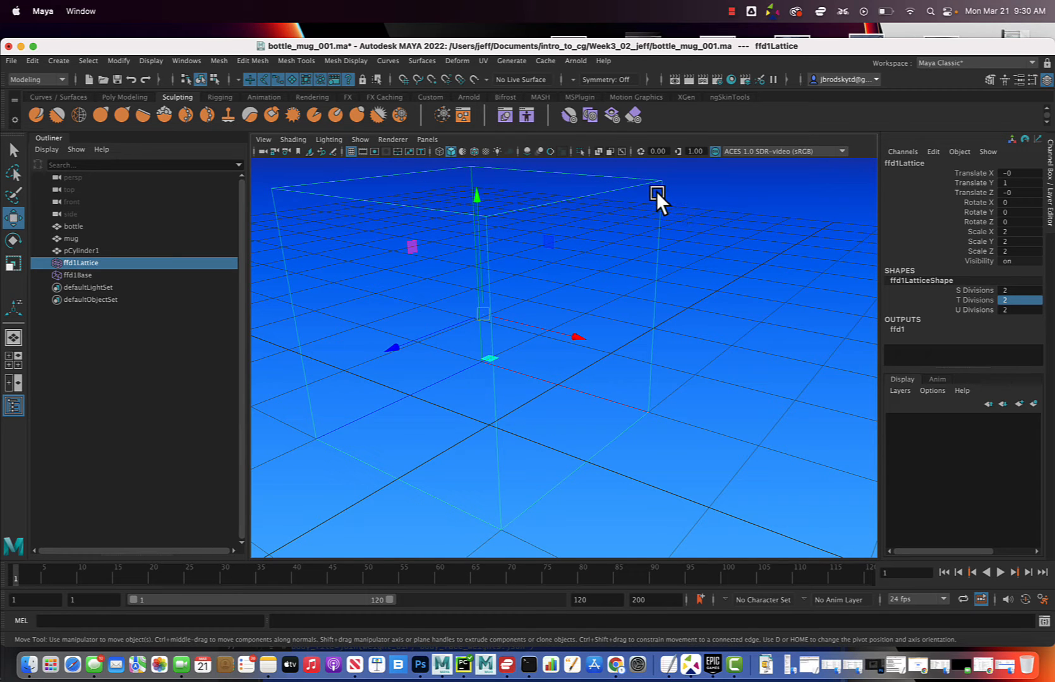
right_drag(658, 191, 622, 254)
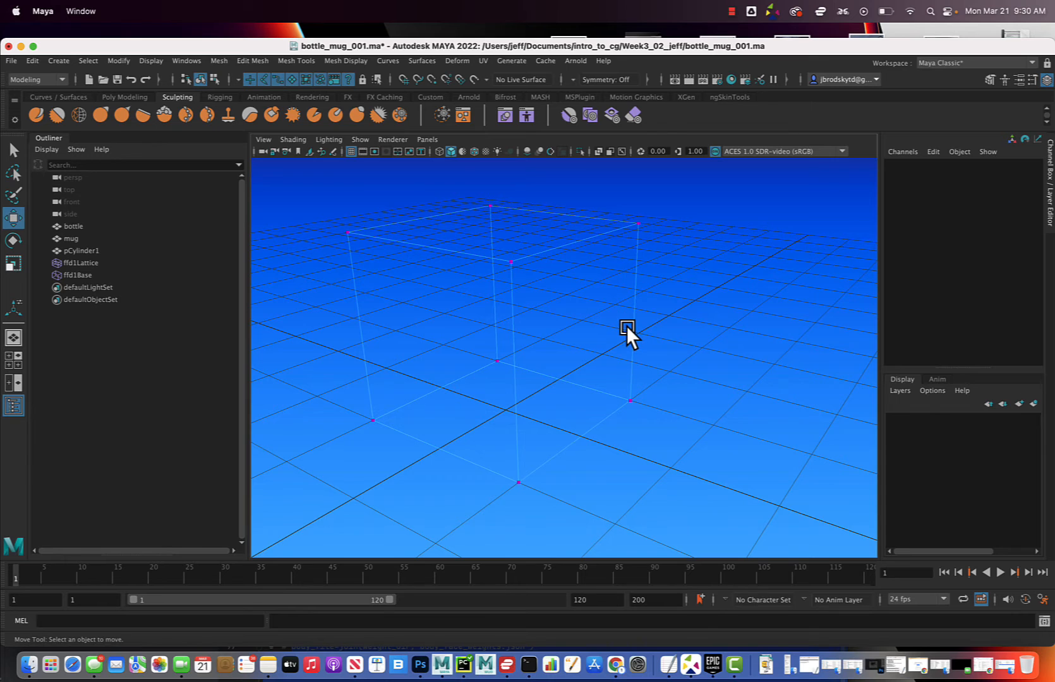
Select the four bottom lattice points and show polygon objects in the viewport again
alt+drag(627, 325, 647, 331)
drag(357, 375, 340, 371)
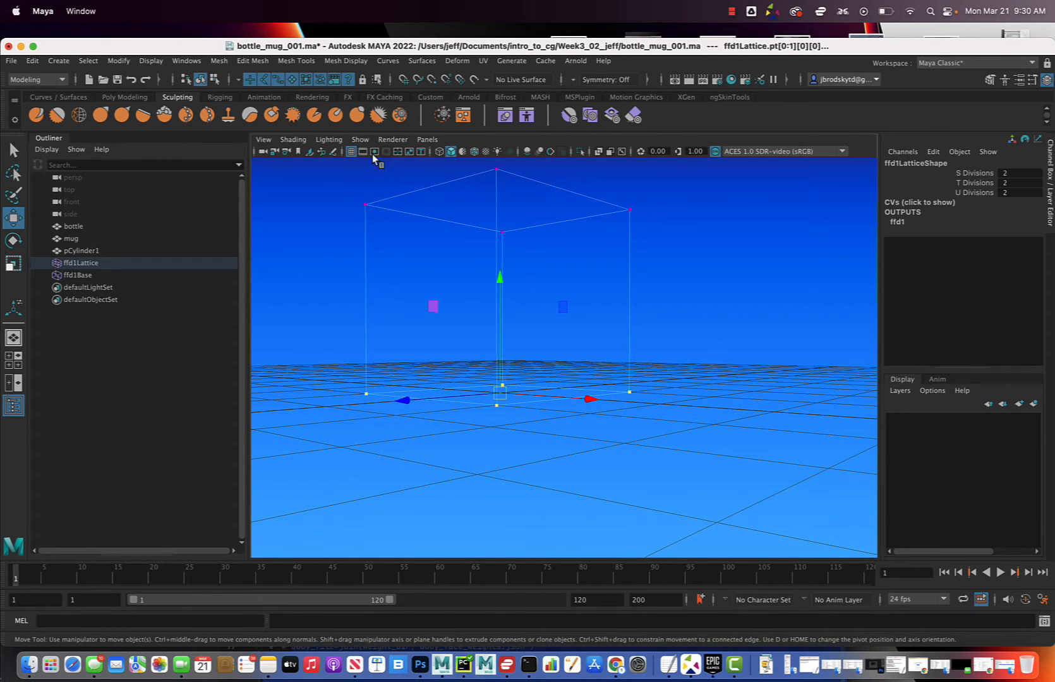
click(360, 139)
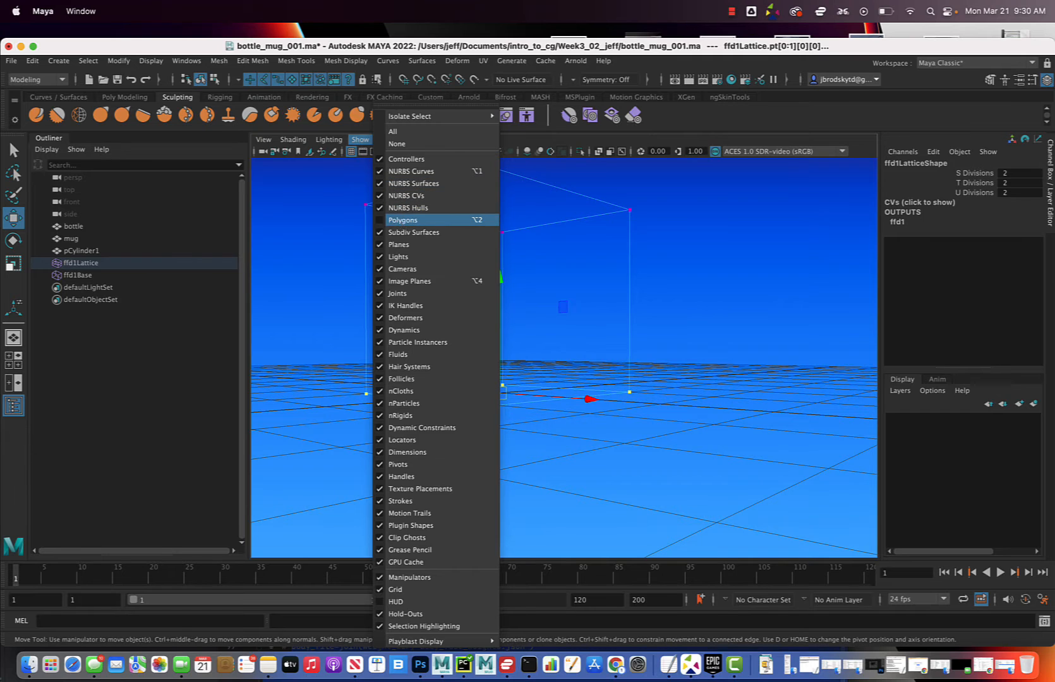
click(402, 219)
Scale the four bottom lattice points inward in X and Z to about 0.7 to taper the cylinder toward its base
key(r)
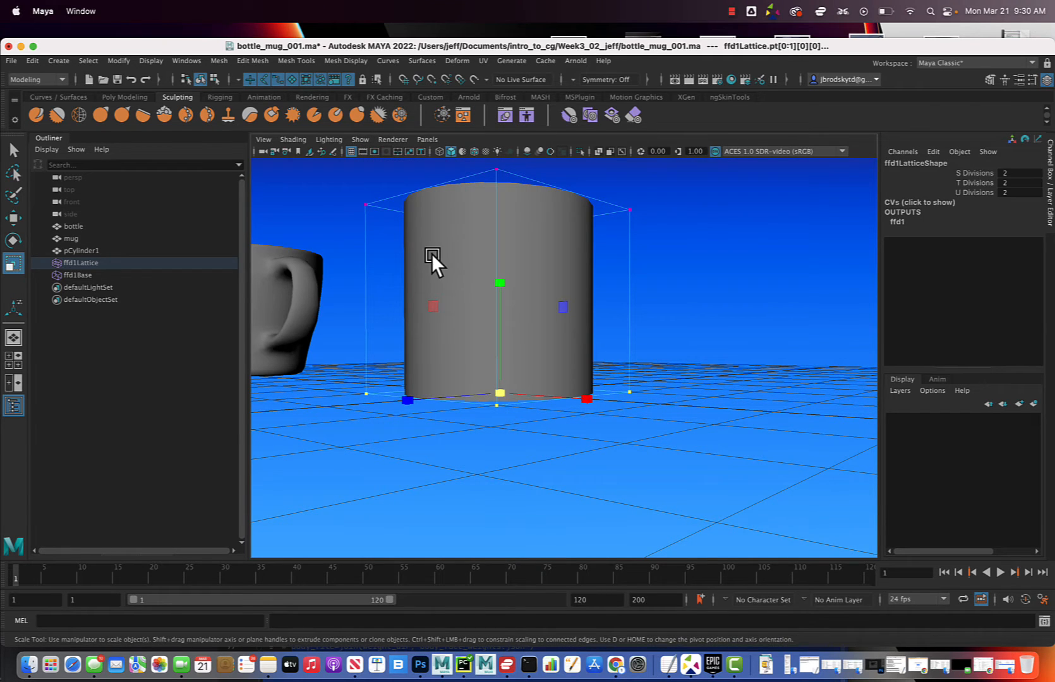
drag(499, 388, 455, 394)
key(ctrl+z)
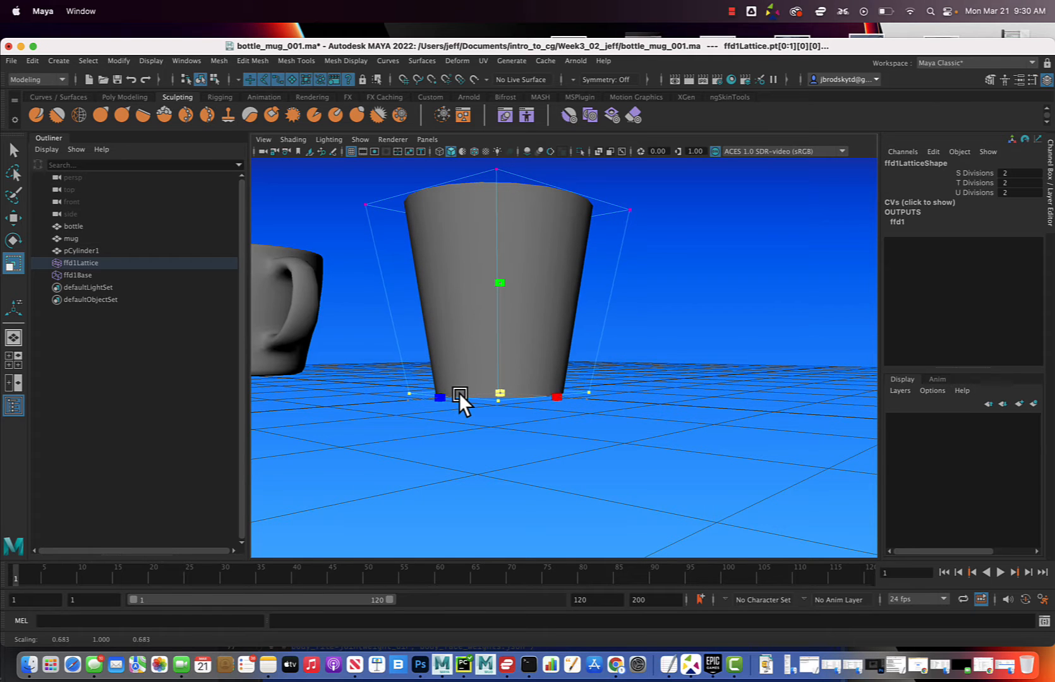
alt+drag(498, 398, 466, 398)
Select the four top lattice points and lower them to a height of about 1.4 to shorten the tapered cylinder
drag(336, 228, 685, 350)
key(w)
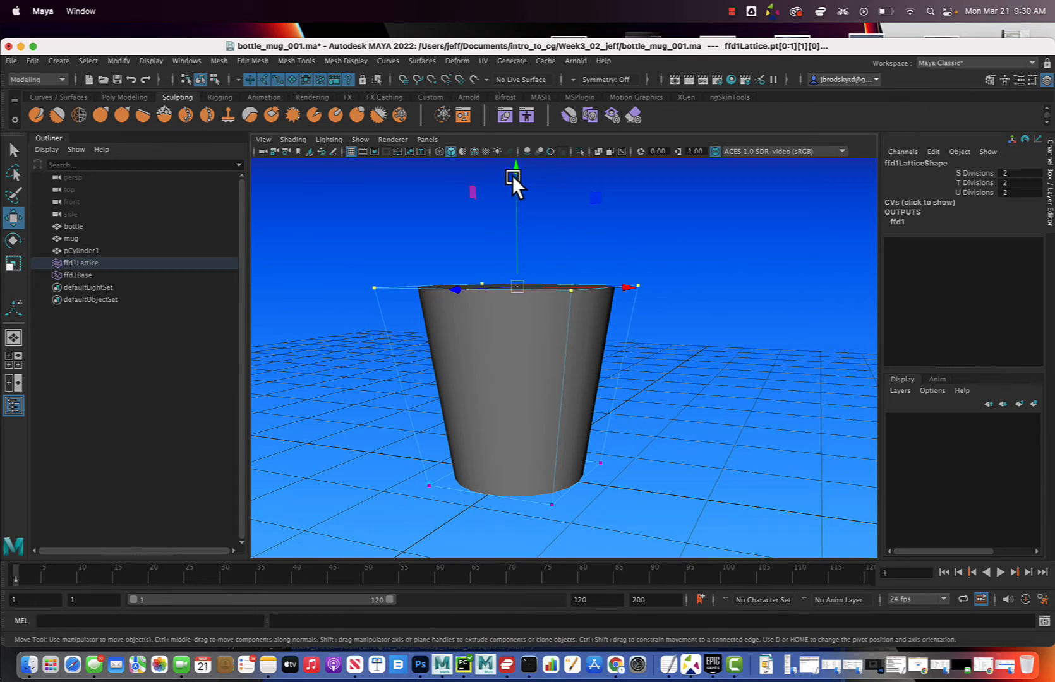
drag(512, 175, 514, 236)
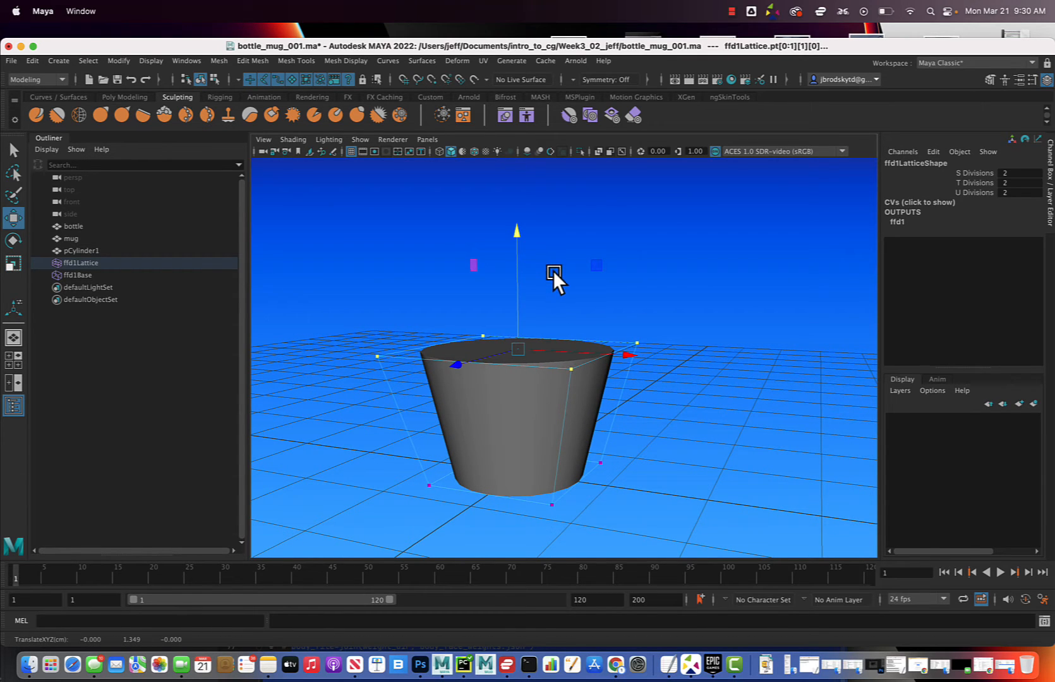
alt+drag(553, 271, 586, 289)
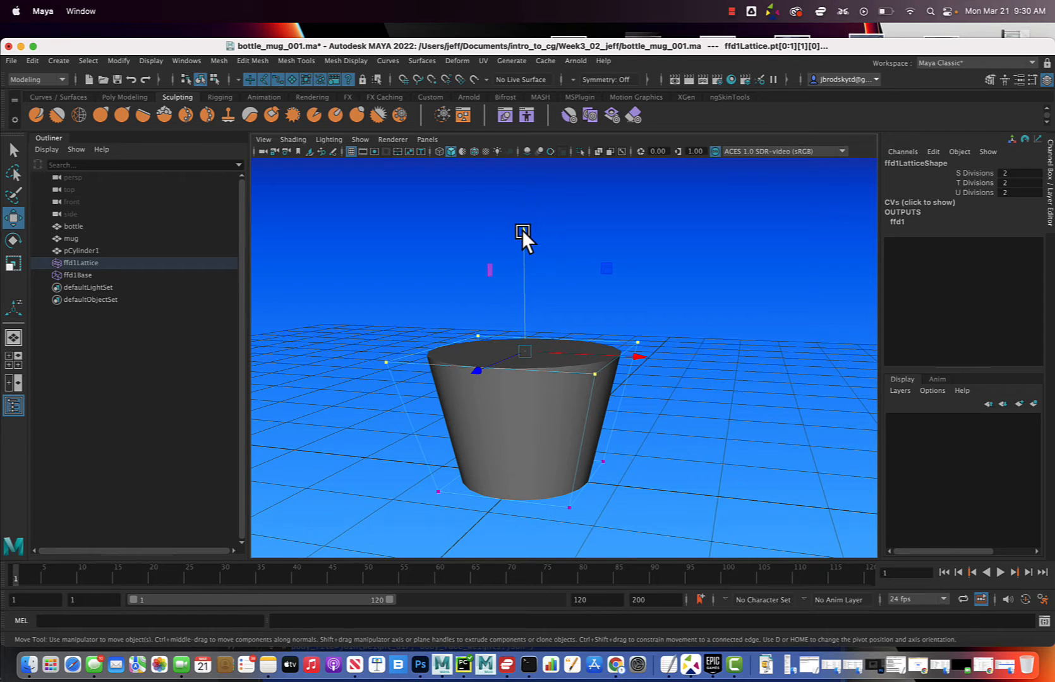
drag(522, 230, 521, 224)
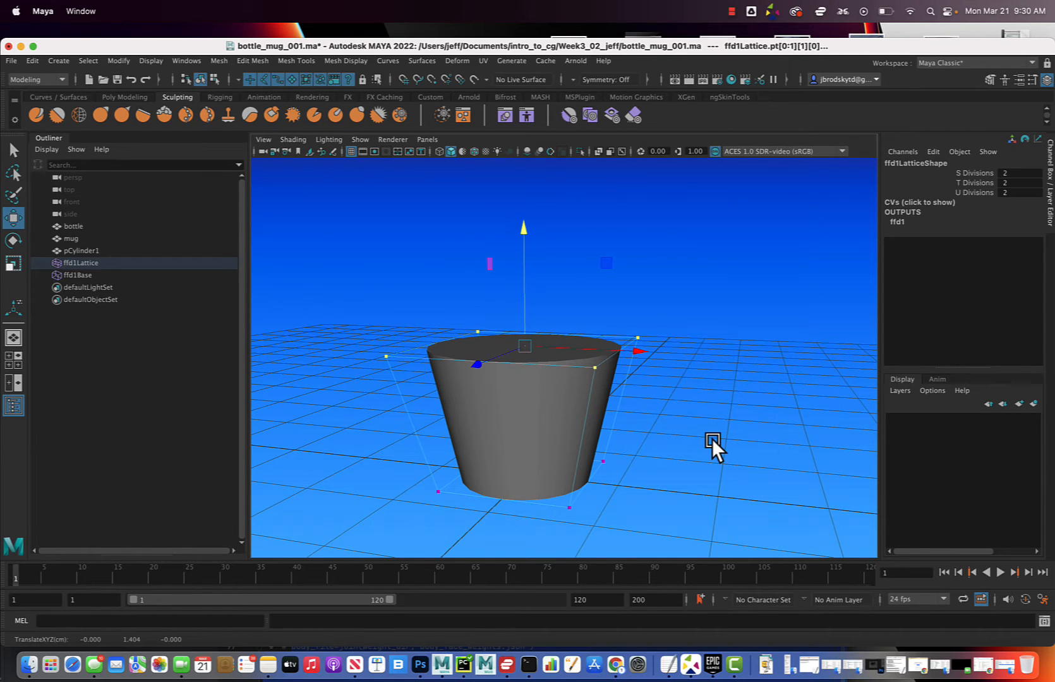
Return to object mode, select the tapered cylinder and delete its history to bake in the lattice shape
mouse_move(658, 431)
alt+mouse_down()
mouse_move(650, 423)
mouse_move(658, 430)
alt+mouse_up()
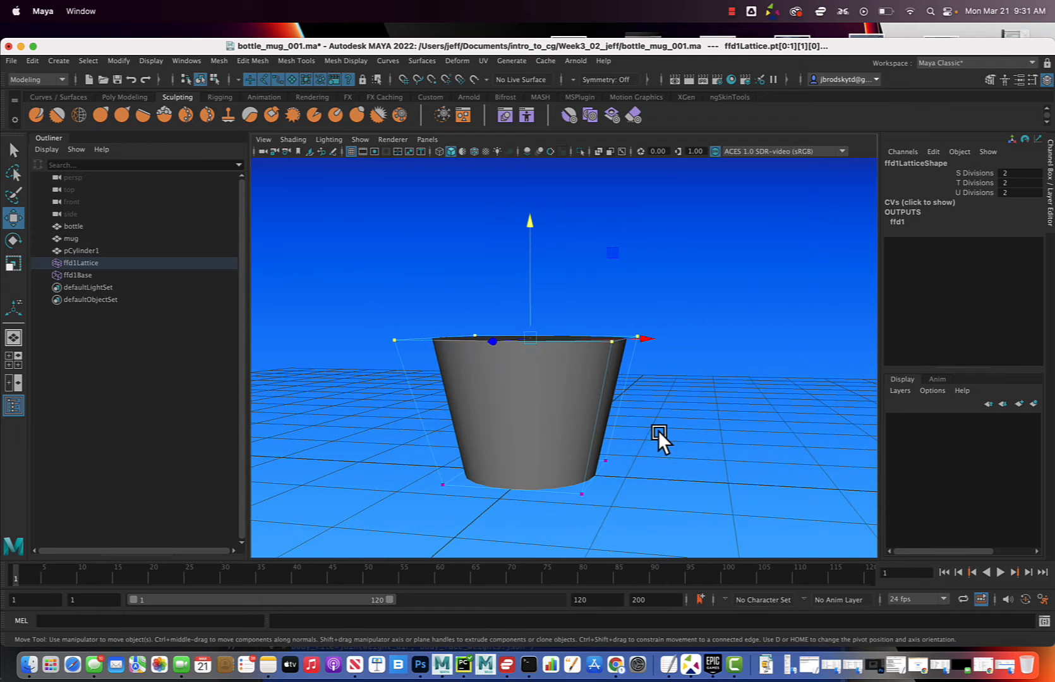
right_drag(551, 369, 599, 348)
click(566, 440)
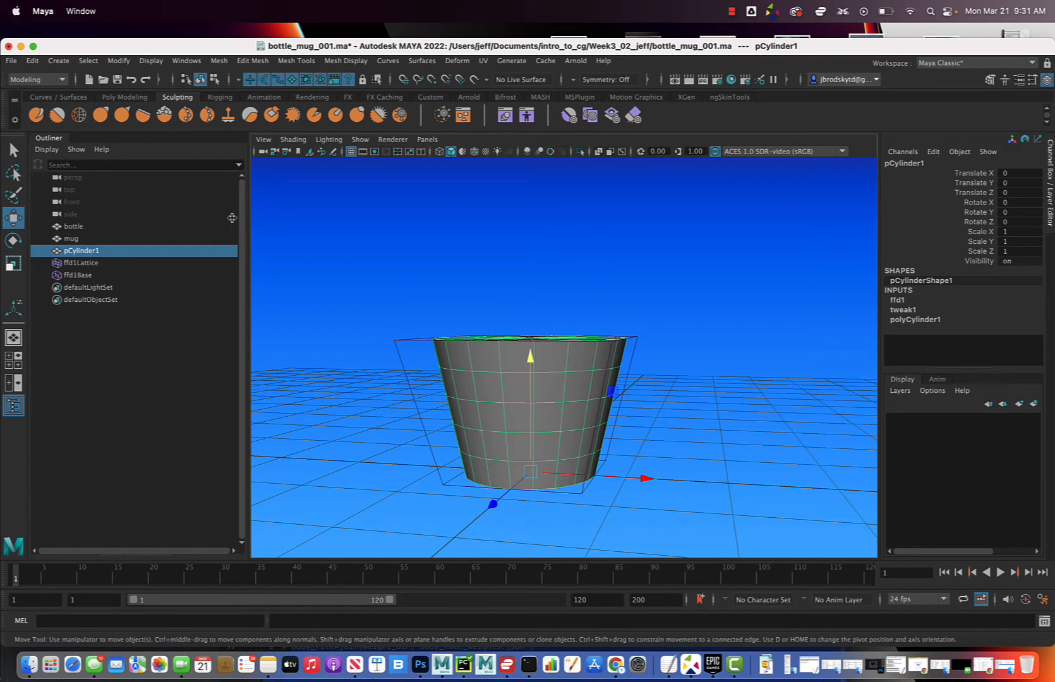
click(33, 61)
mouse_move(66, 205)
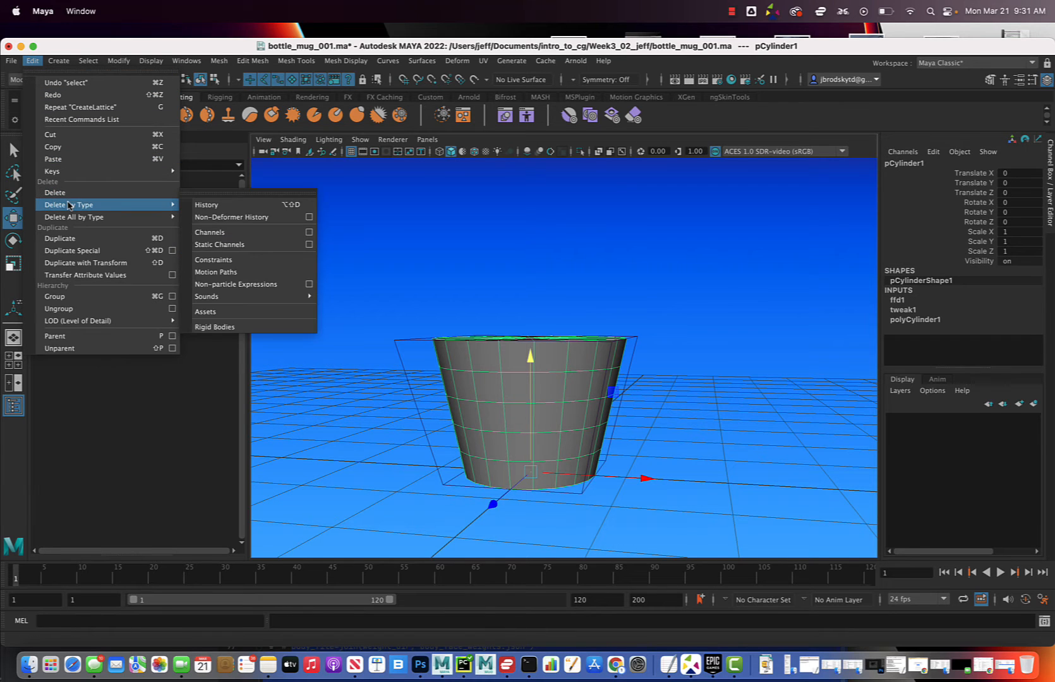
click(210, 207)
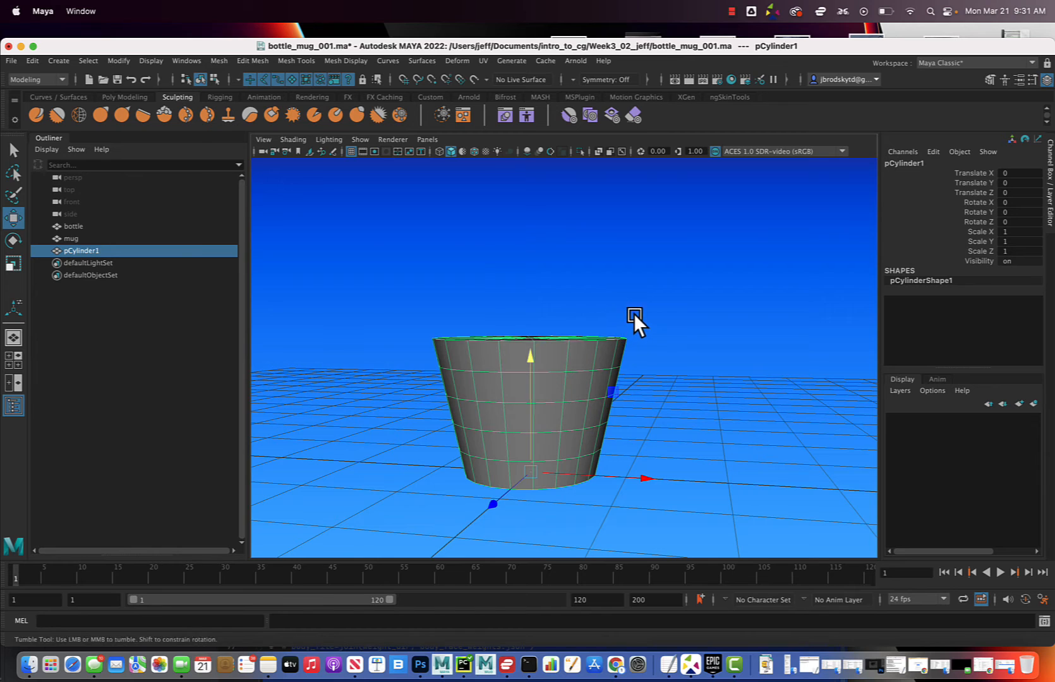
Switch the cylinder to face mode and select only the faces of its top cap, leaving out the side faces
alt+drag(634, 314, 594, 333)
alt+right_drag(593, 333, 586, 357)
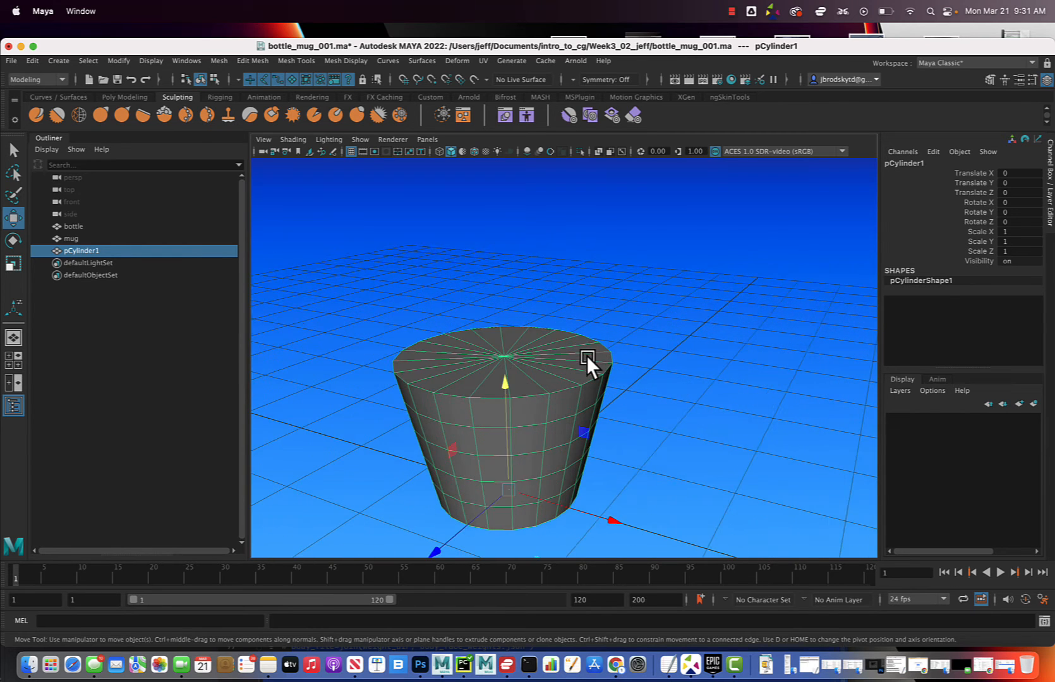
mouse_move(587, 357)
alt+mouse_down()
mouse_move(619, 338)
mouse_move(573, 340)
alt+mouse_up()
scroll(574, 343, up, 5)
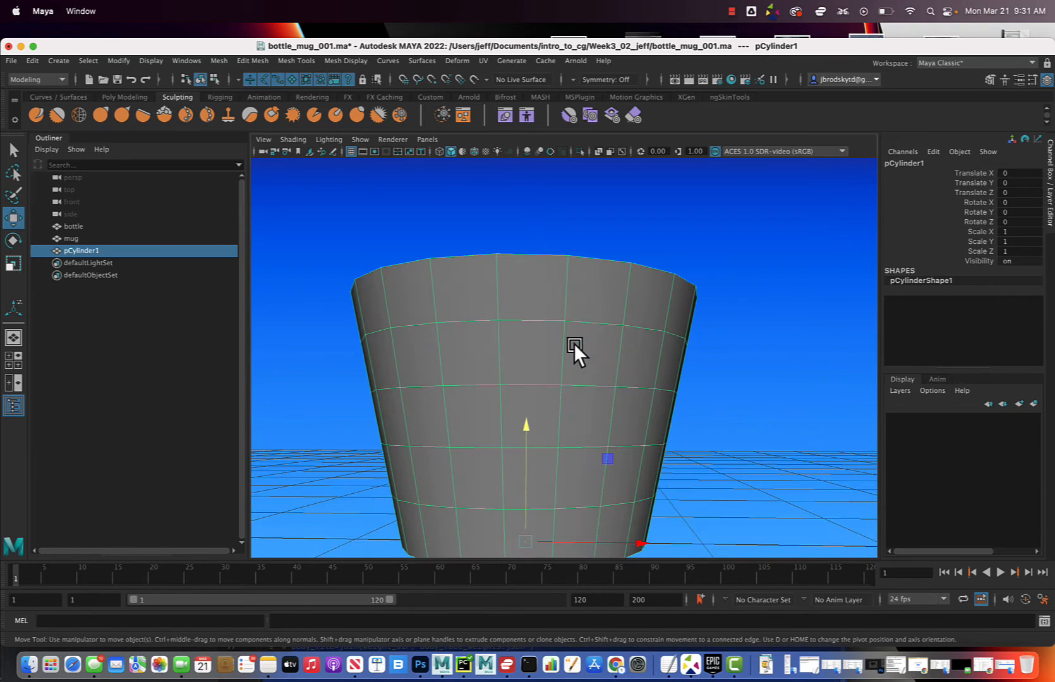
alt+drag(668, 285, 638, 307)
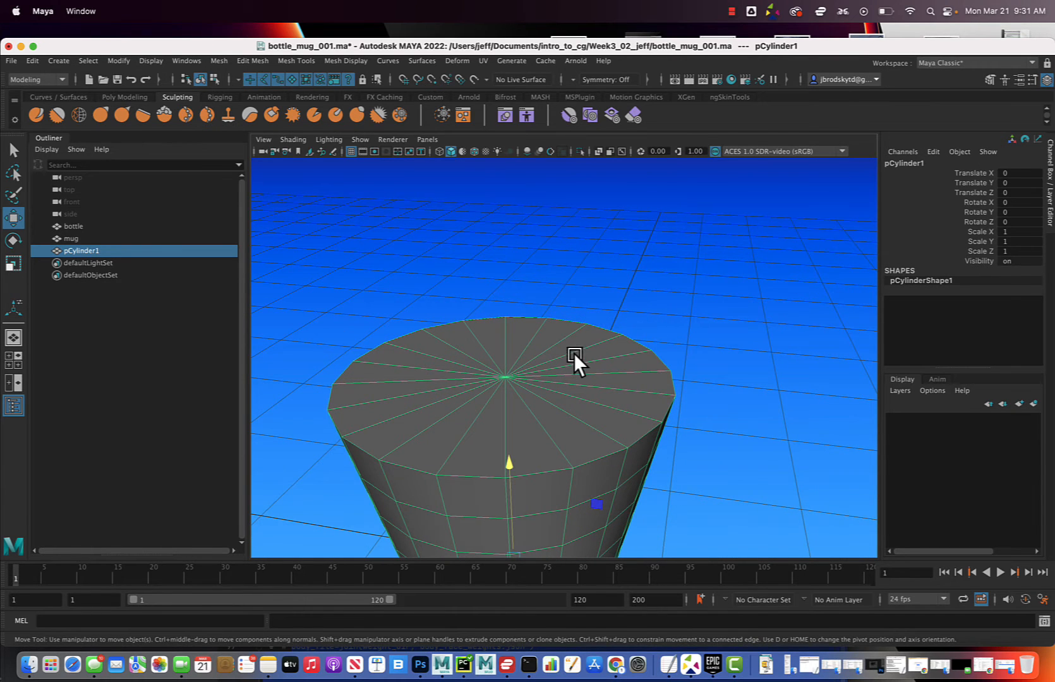
alt+right_drag(530, 368, 547, 356)
alt+drag(547, 357, 518, 339)
right_click(604, 328)
click(601, 359)
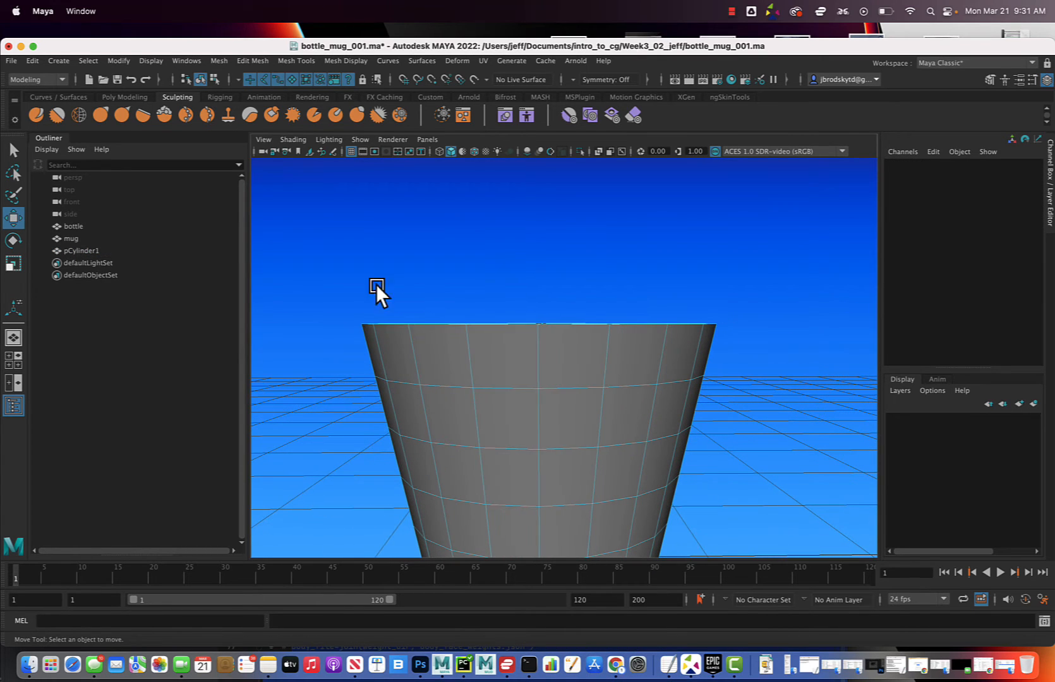
drag(324, 270, 755, 354)
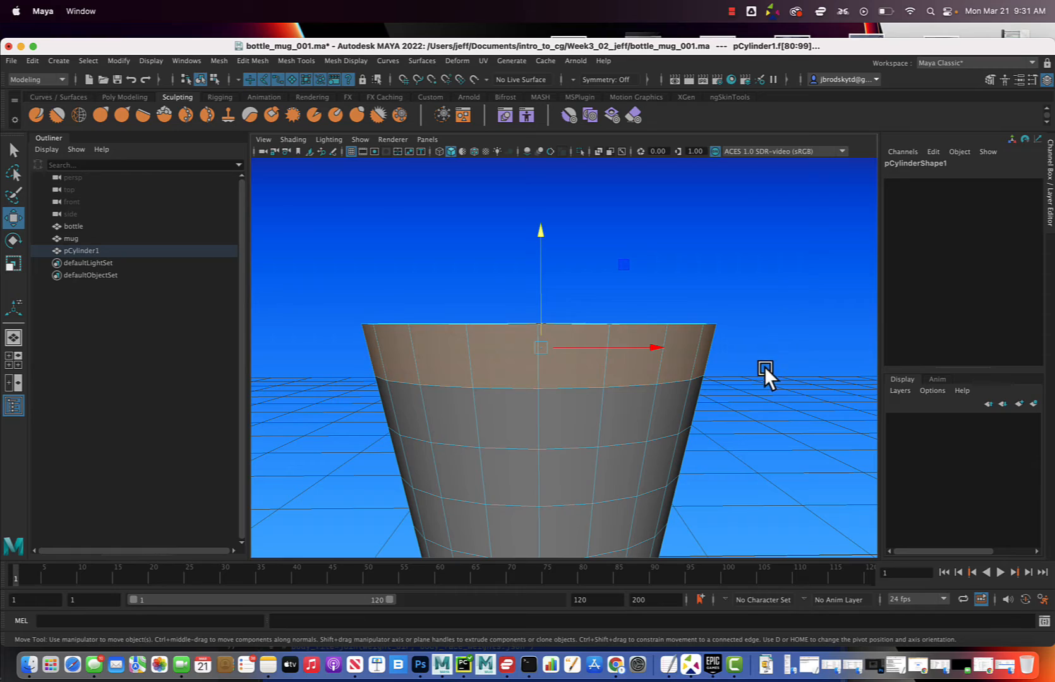
drag(770, 461, 326, 344)
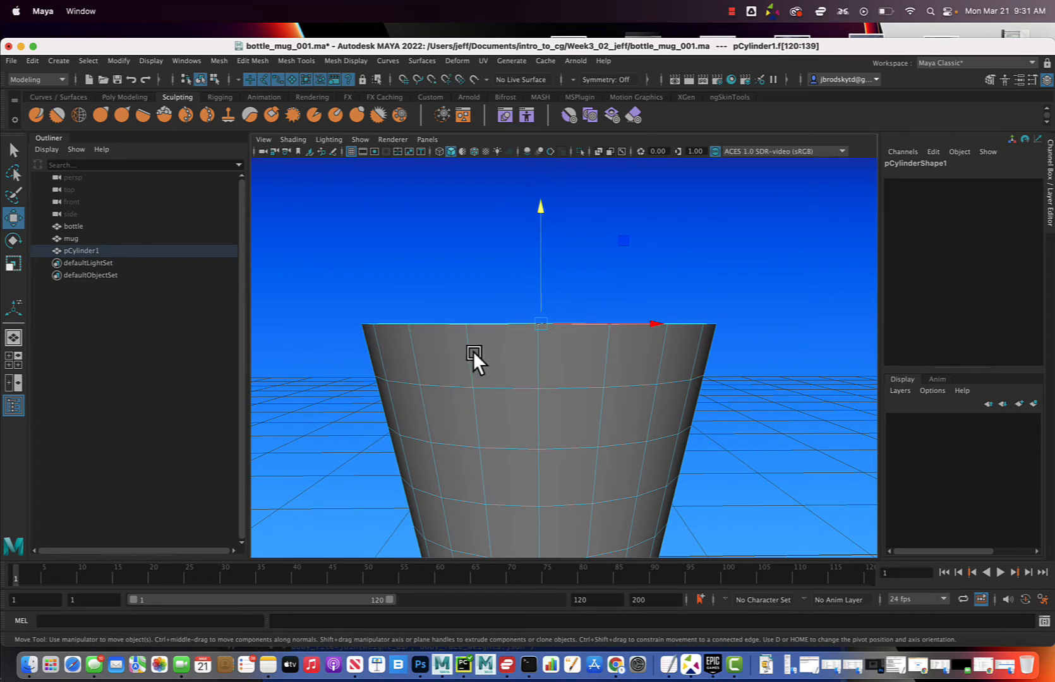
Extrude the top cap faces and move them straight up to a height of about 1.7 cm to form a rim band
mouse_move(473, 351)
alt+mouse_down()
mouse_move(331, 361)
mouse_move(516, 363)
mouse_move(465, 359)
alt+mouse_up()
click(253, 60)
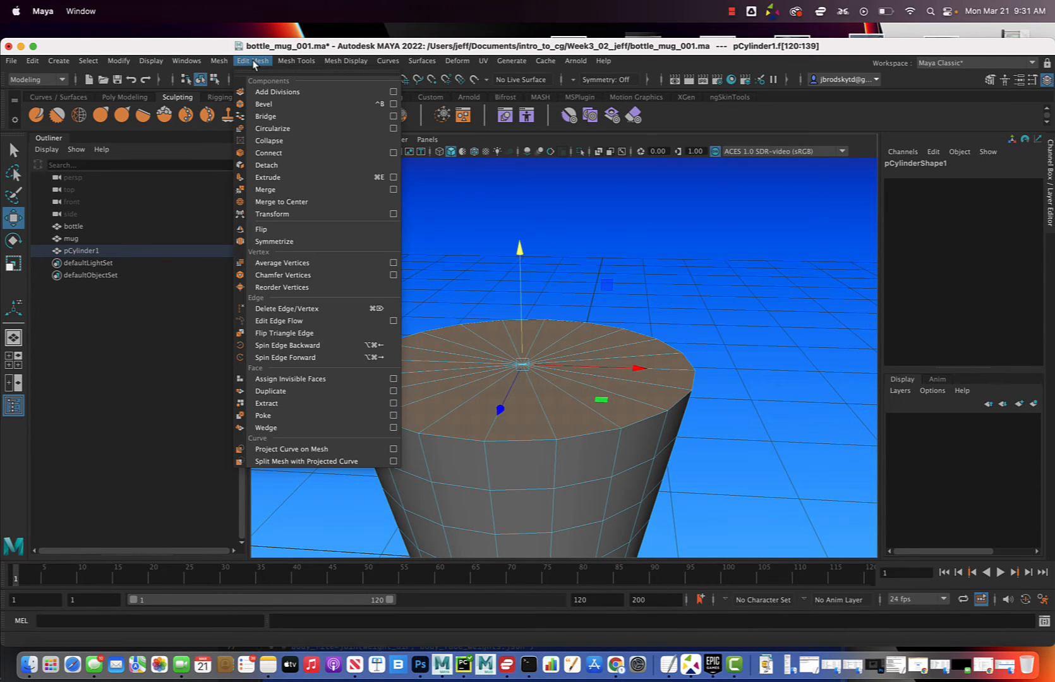
click(278, 177)
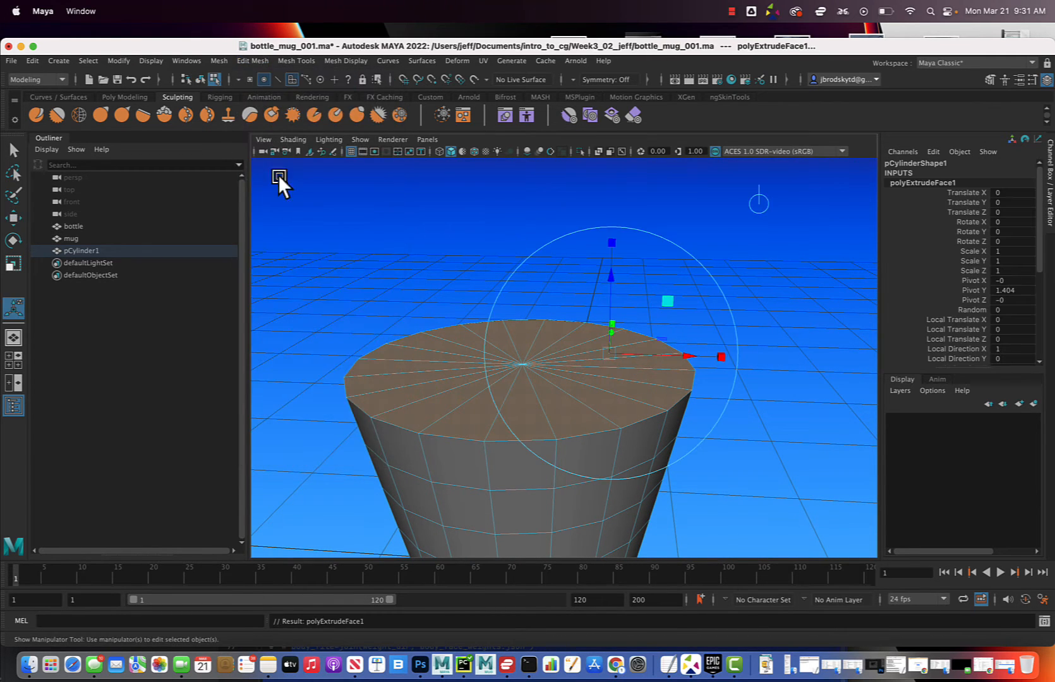
alt+drag(616, 329, 639, 336)
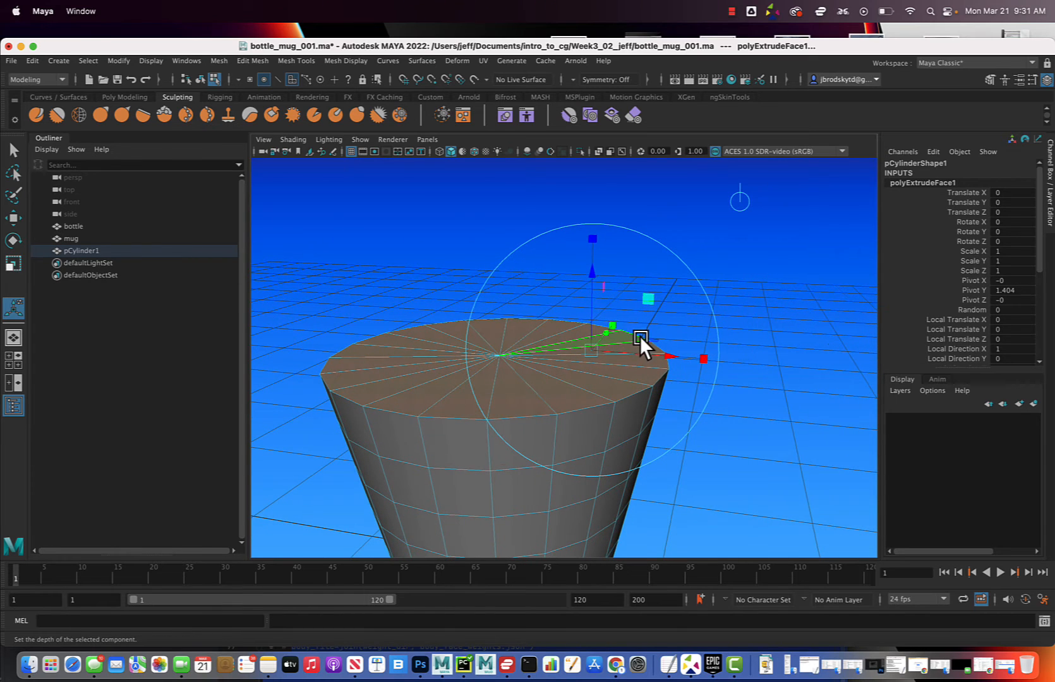
key(w)
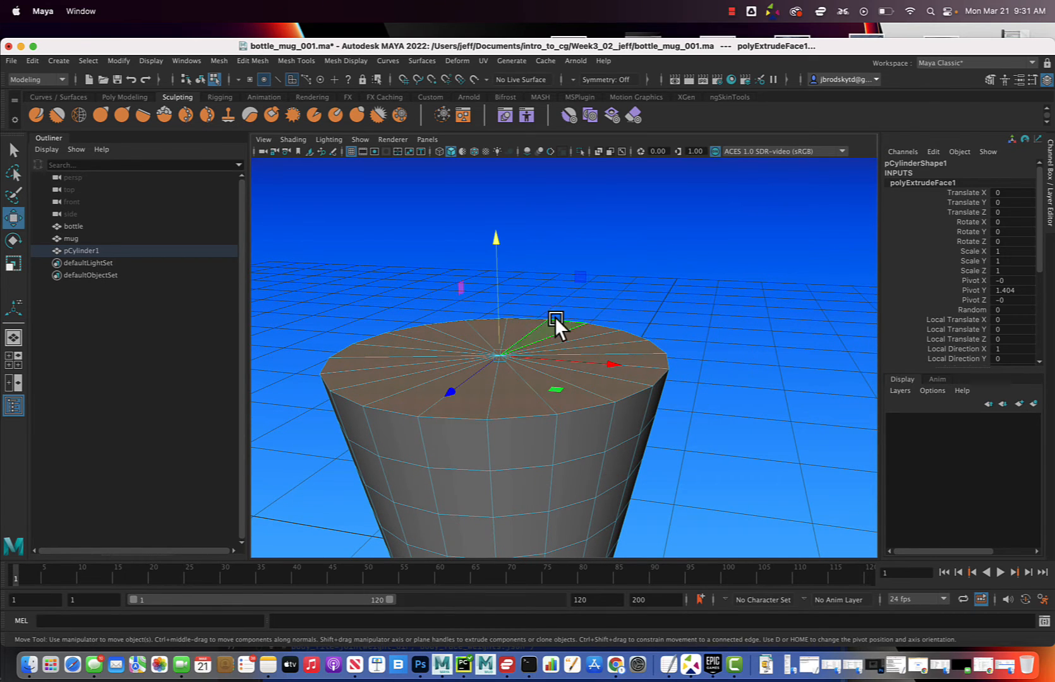
drag(494, 236, 509, 183)
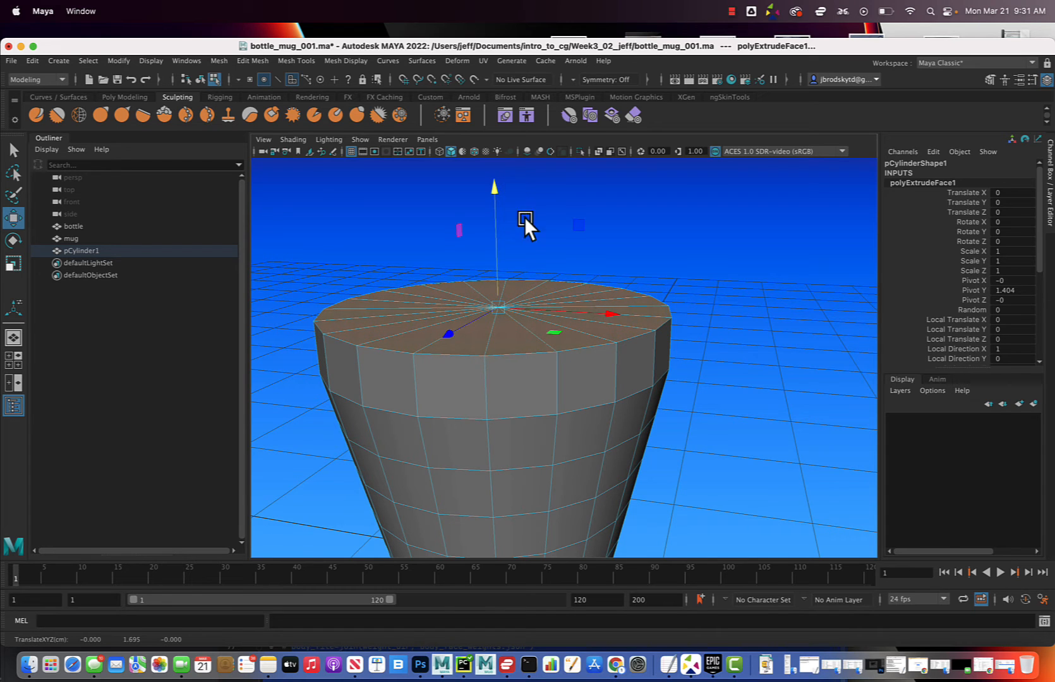
Delete the selected top cap faces to open the container above the rim band
alt+drag(549, 254, 584, 293)
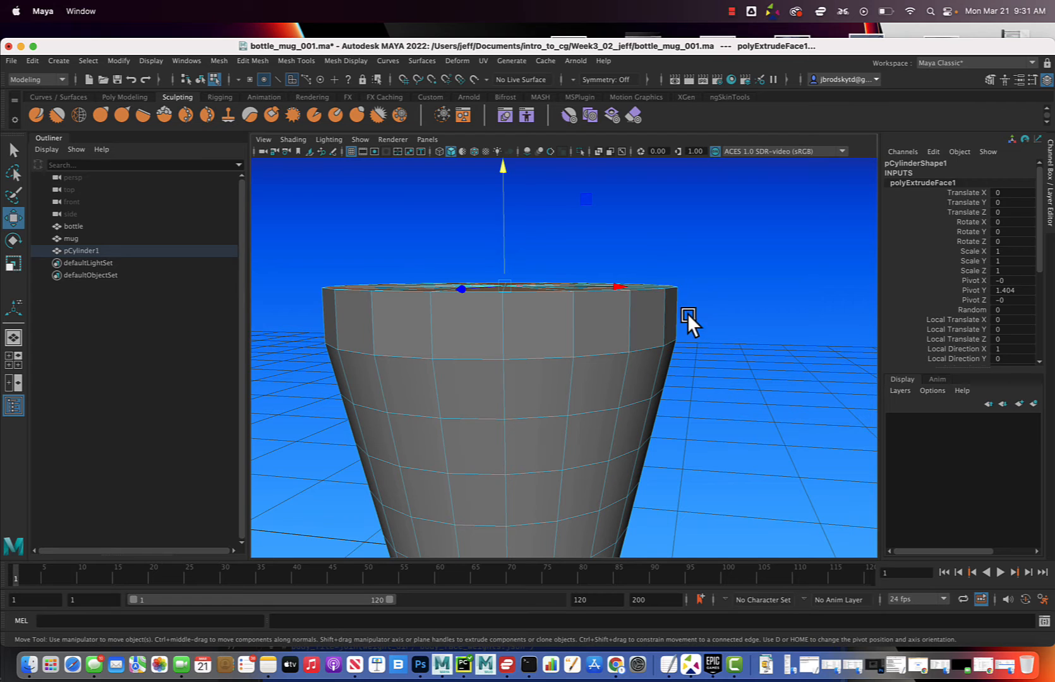
alt+drag(687, 314, 681, 320)
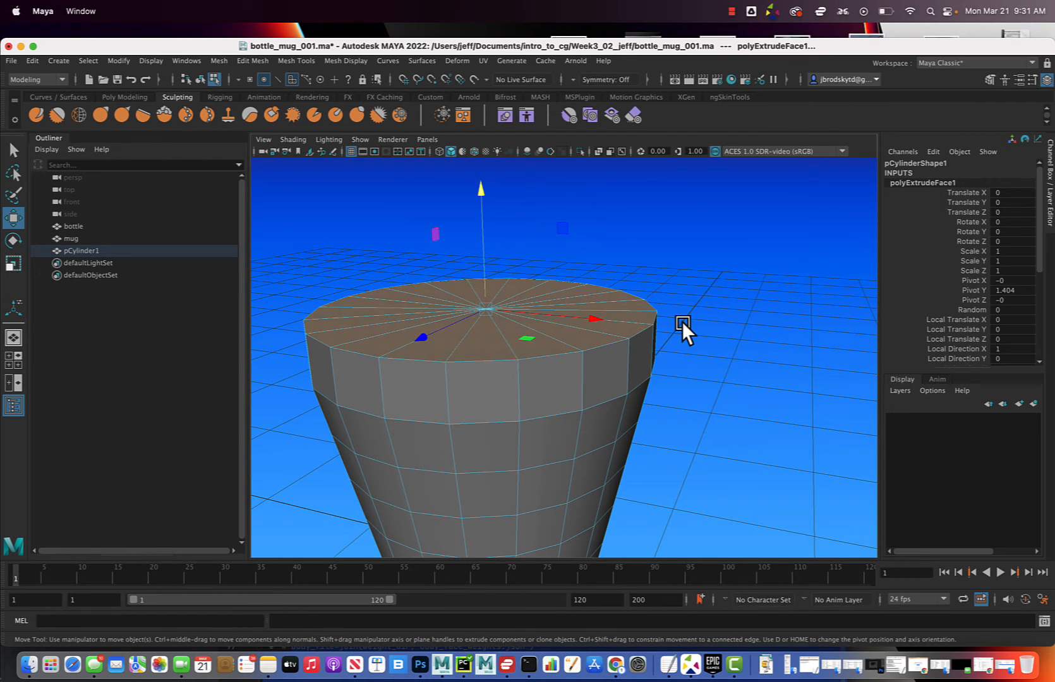
alt+drag(658, 367, 638, 376)
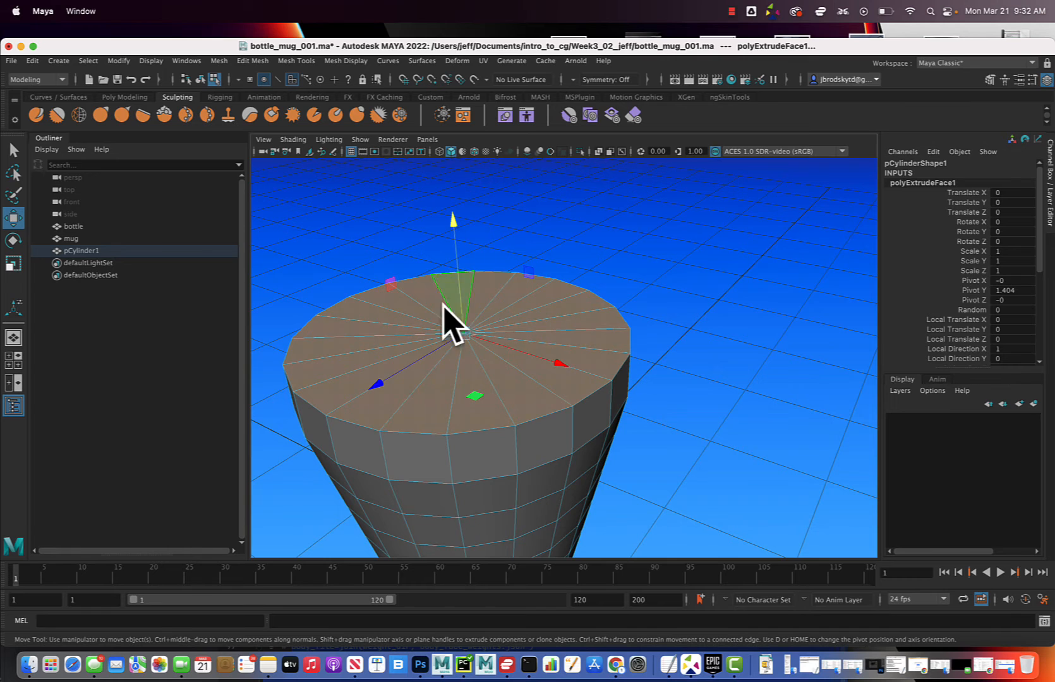
key(Delete)
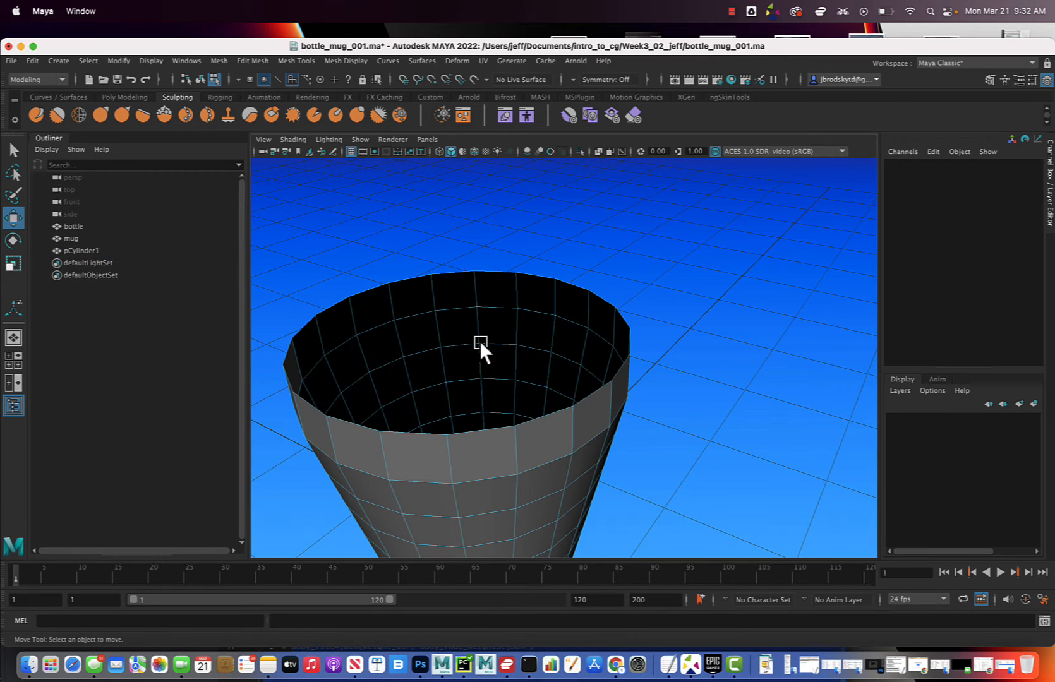
Select the whole cylinder in object mode and extrude all its faces with a Local Translate Z of 0.064 to thicken the walls
alt+drag(488, 374, 522, 295)
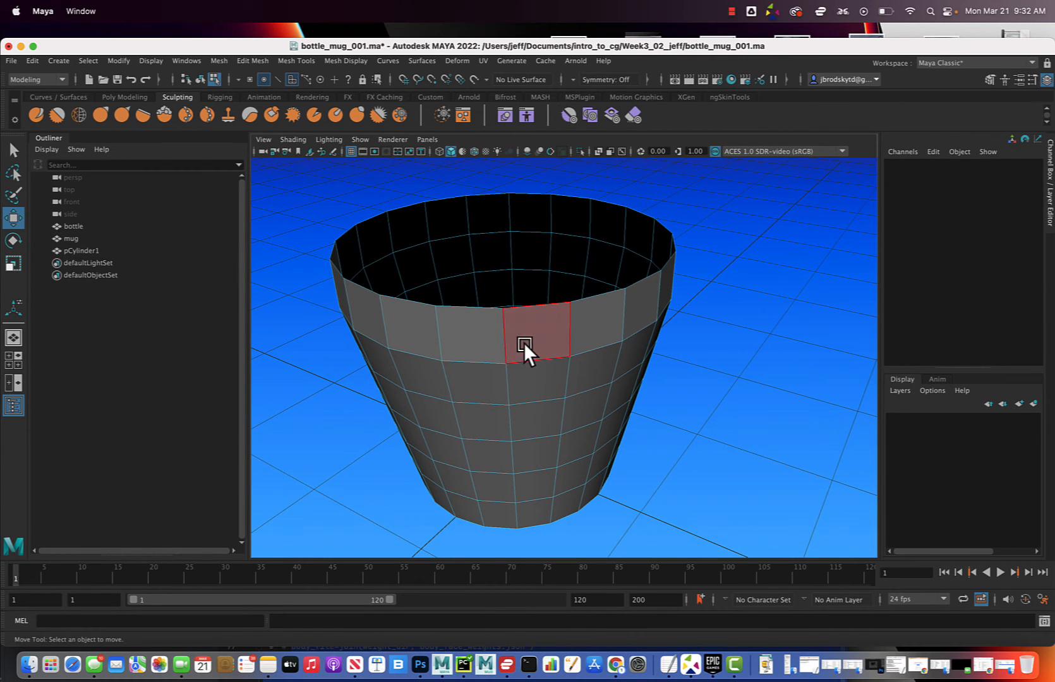
right_drag(532, 336, 571, 313)
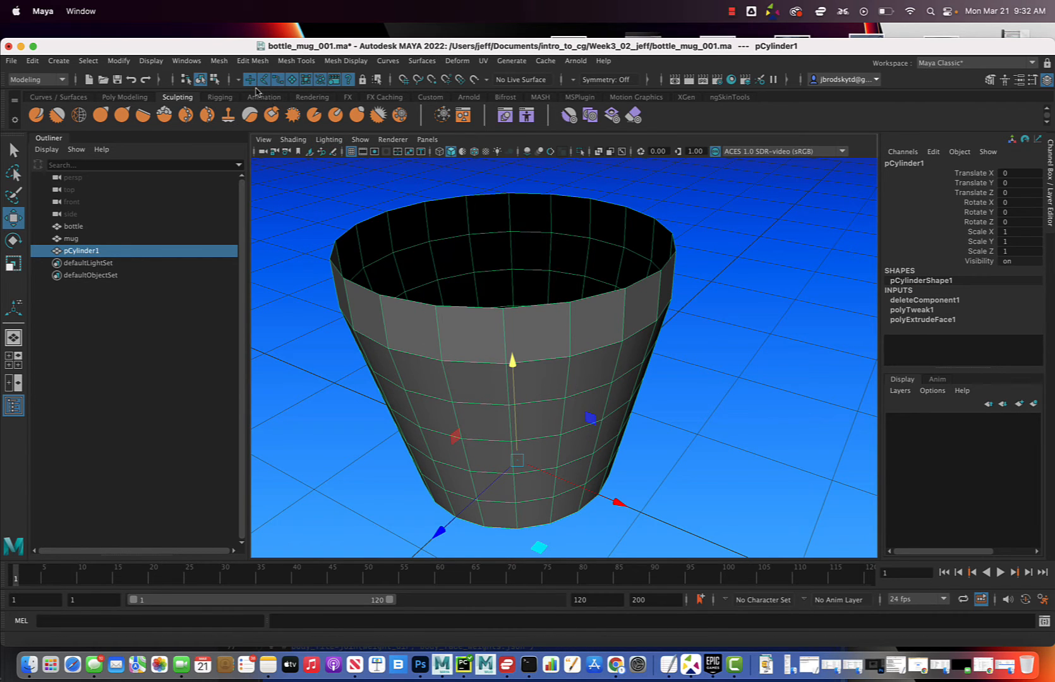
click(253, 61)
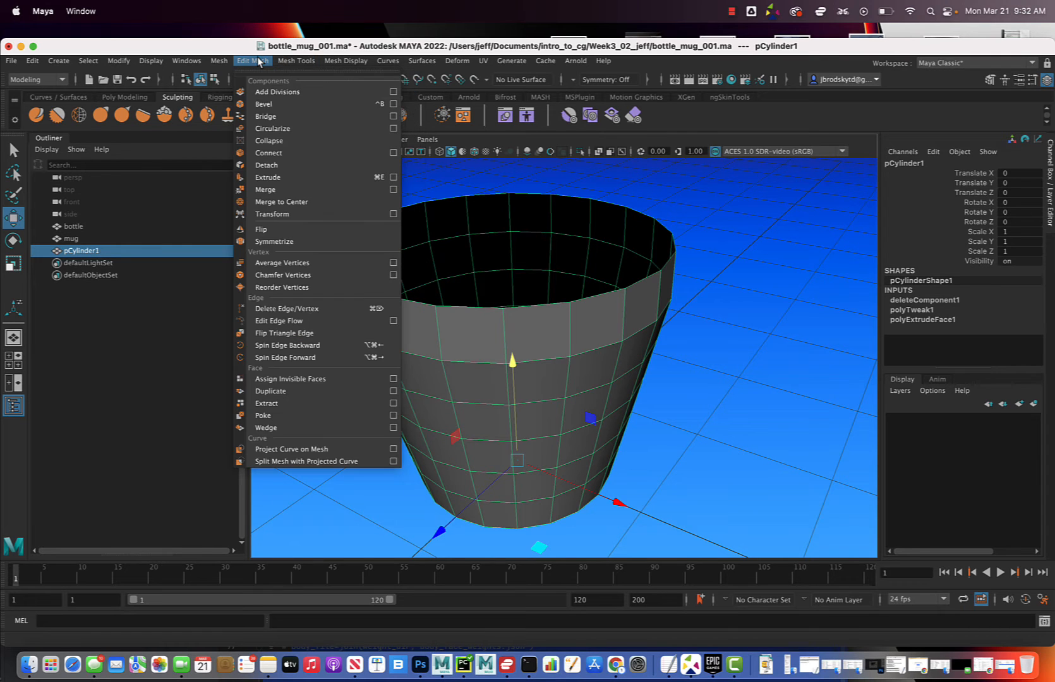
click(291, 177)
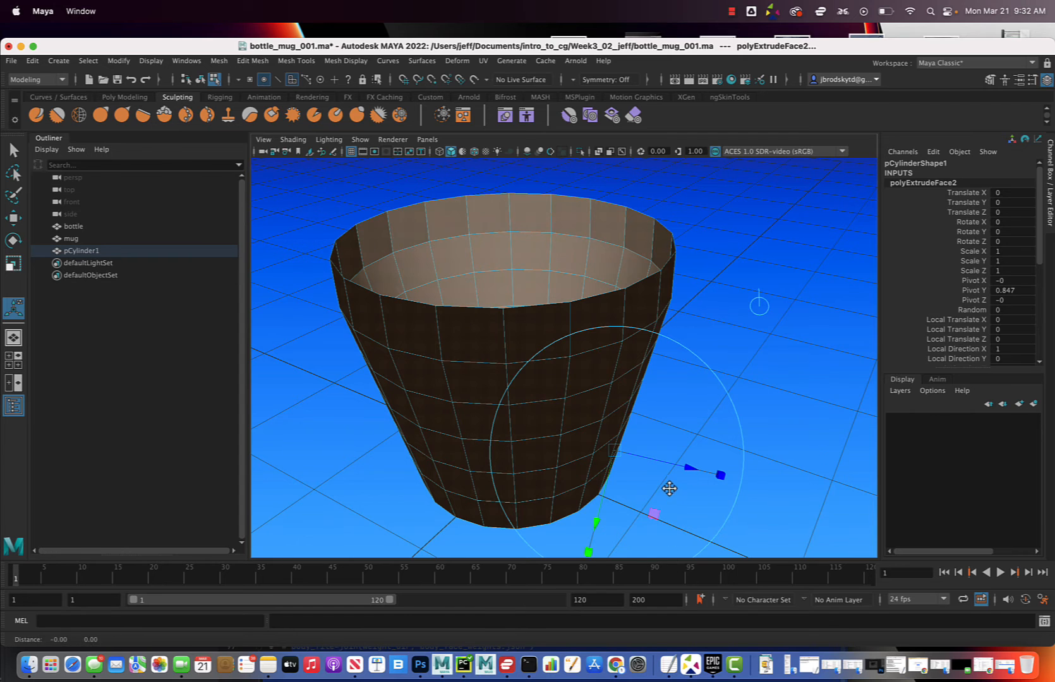
alt+middle_drag(669, 488, 642, 415)
mouse_move(661, 391)
mouse_down()
mouse_move(669, 395)
mouse_move(608, 430)
mouse_move(573, 409)
mouse_move(580, 418)
mouse_move(579, 408)
mouse_up()
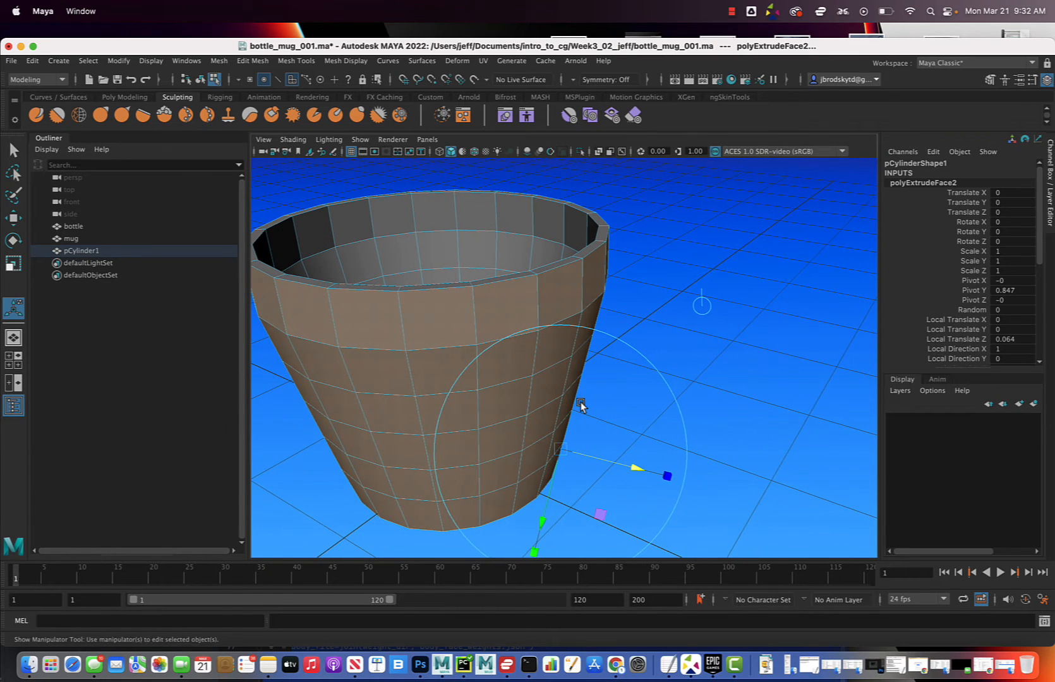
click(708, 371)
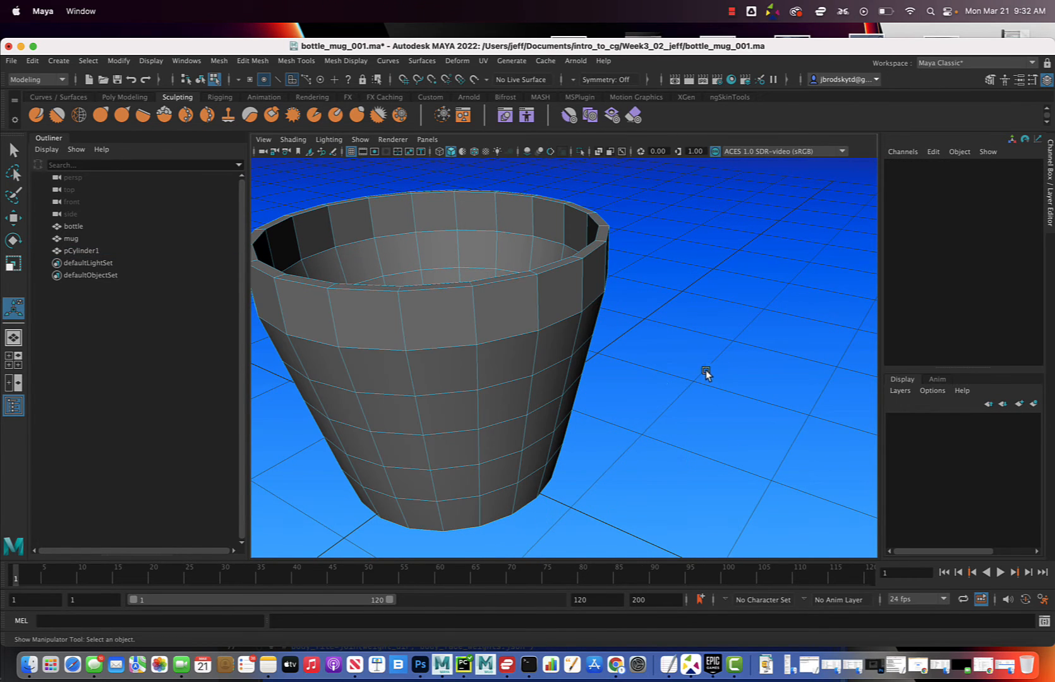
Select the complete ring of outer faces around the rim band
click(433, 322)
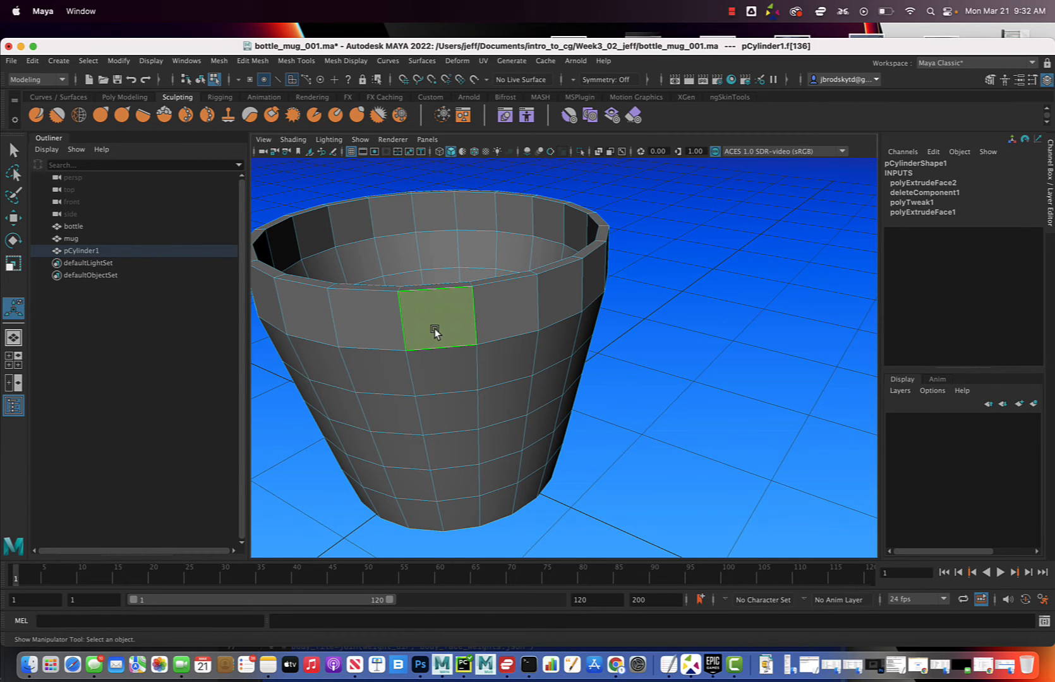
shift+click(517, 315)
shift+double_click(508, 306)
alt+drag(530, 308, 425, 236)
click(692, 327)
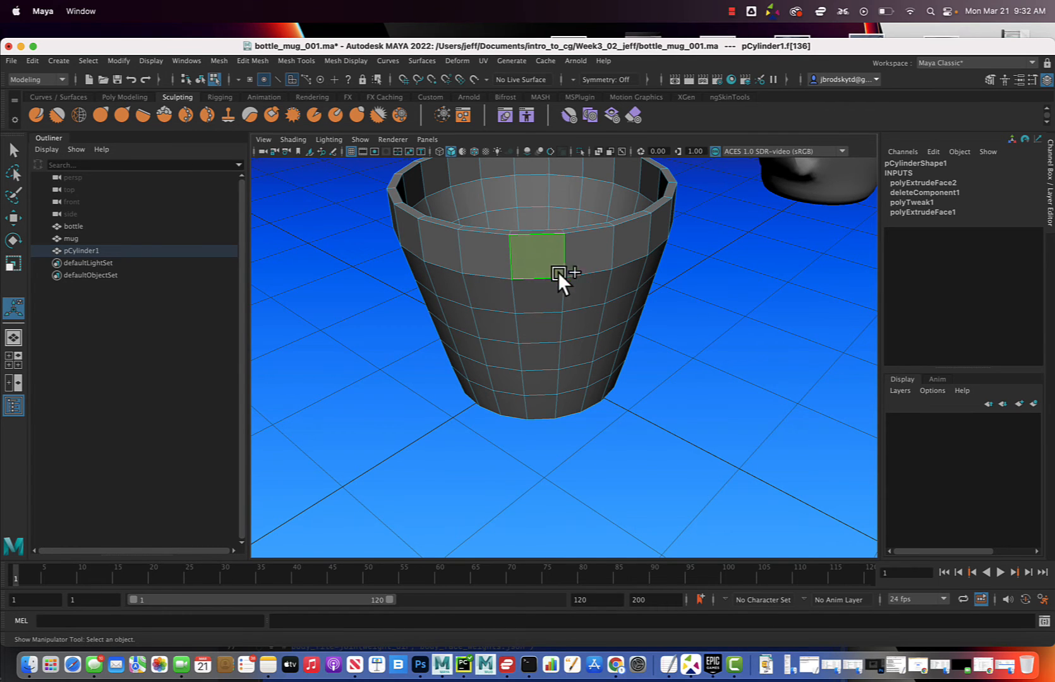
click(556, 271)
shift+double_click(586, 246)
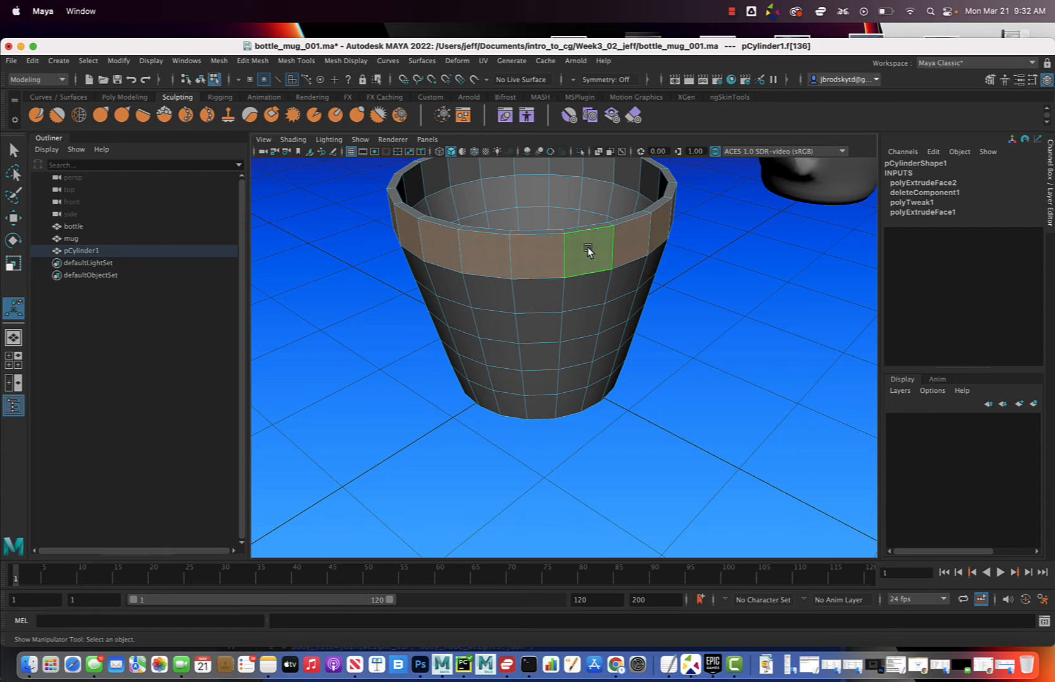
alt+drag(596, 253, 724, 243)
scroll(621, 400, down, 2)
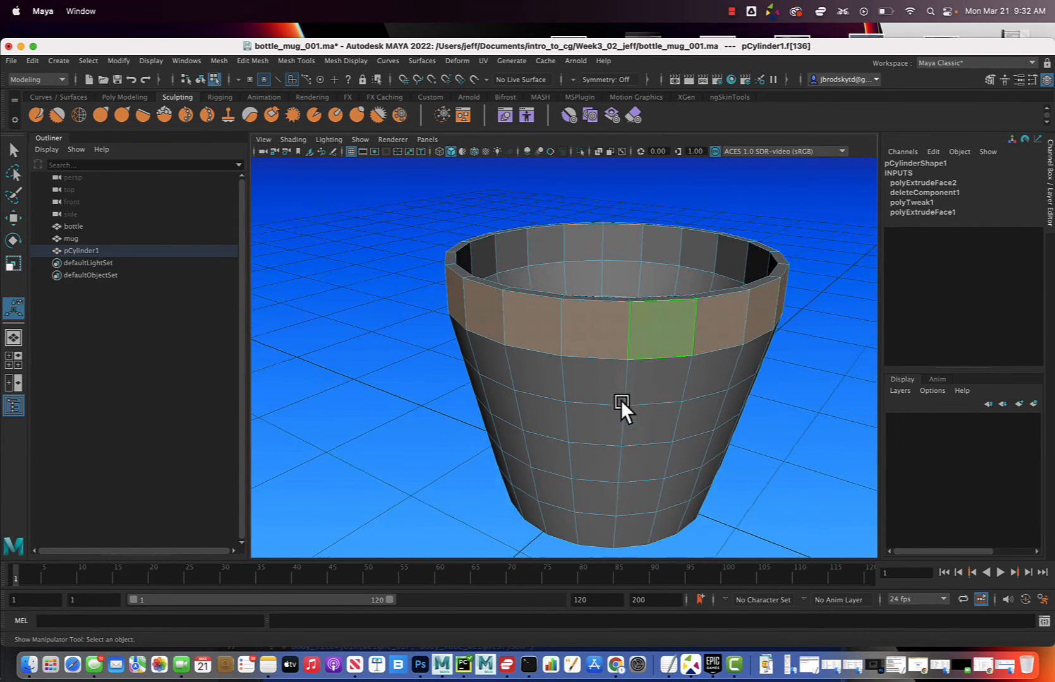
Select a complete horizontal ring of faces around the middle of the pot's outer wall
alt+middle_drag(621, 400, 592, 349)
click(567, 344)
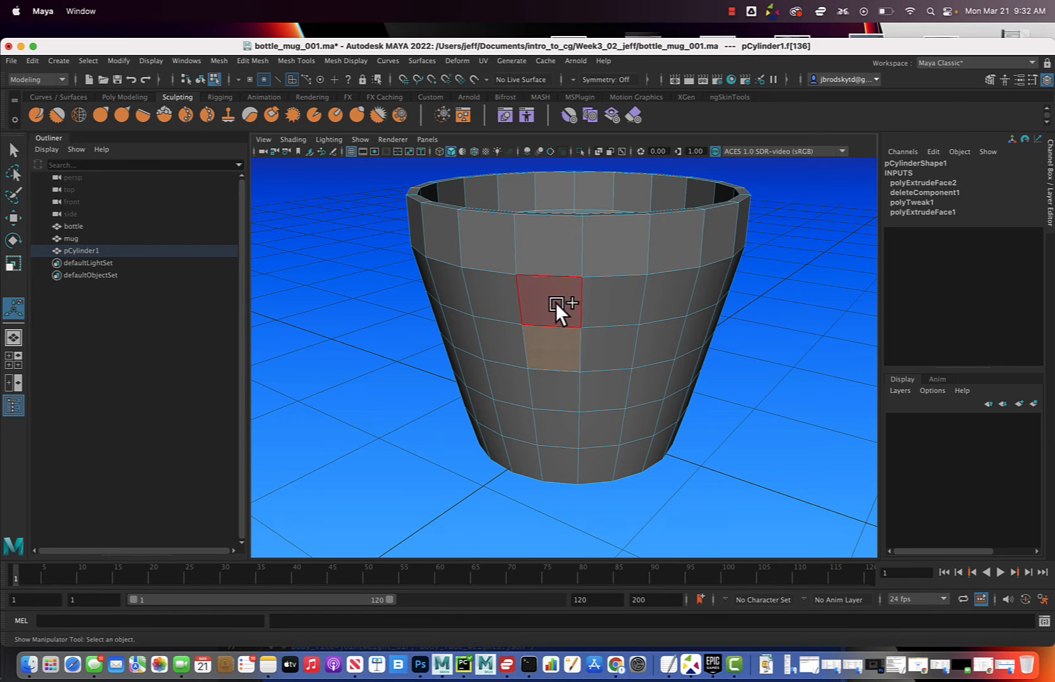
shift+double_click(554, 302)
mouse_move(555, 302)
alt+mouse_down()
mouse_move(580, 308)
mouse_move(556, 327)
mouse_move(579, 306)
mouse_move(568, 318)
alt+mouse_up()
click(578, 321)
shift+double_click(608, 321)
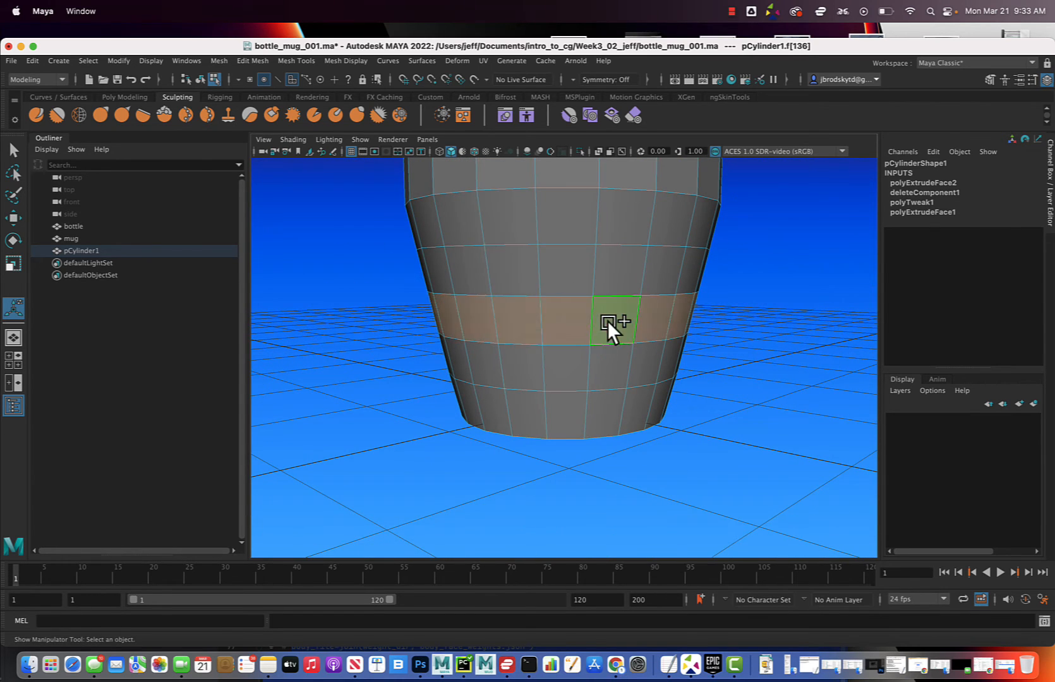
alt+middle_drag(619, 306, 555, 408)
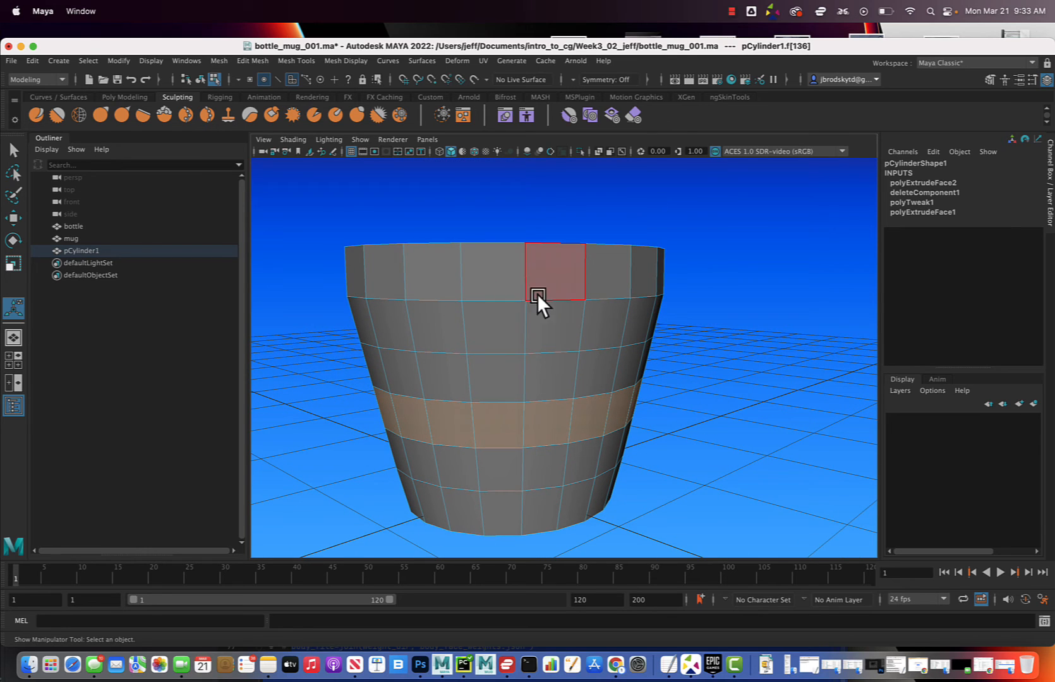
Select the full ring of outer rim faces and extrude it outward with a Local Translate Z of 0.076
click(496, 270)
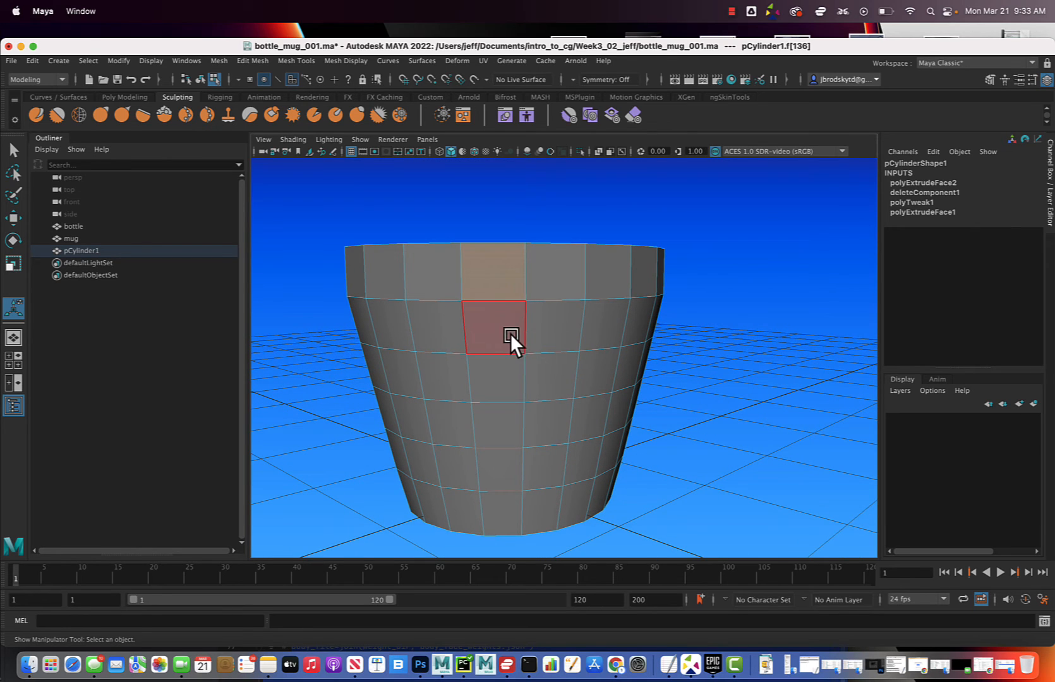
shift+double_click(557, 269)
mouse_move(558, 268)
alt+mouse_down()
mouse_move(573, 273)
mouse_move(556, 281)
alt+mouse_up()
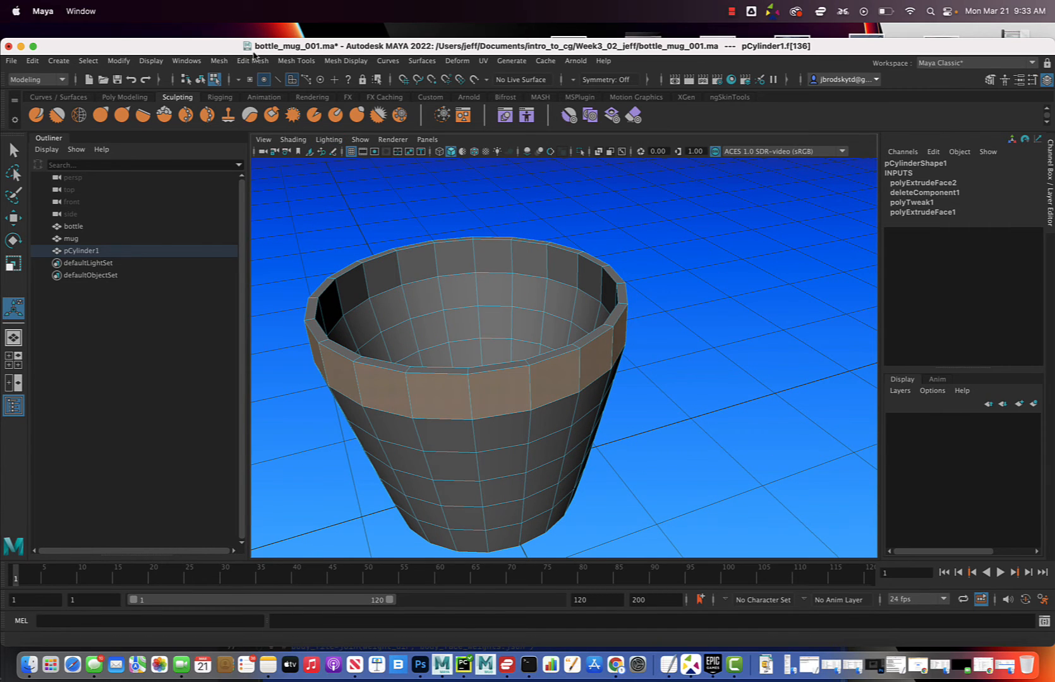
click(254, 60)
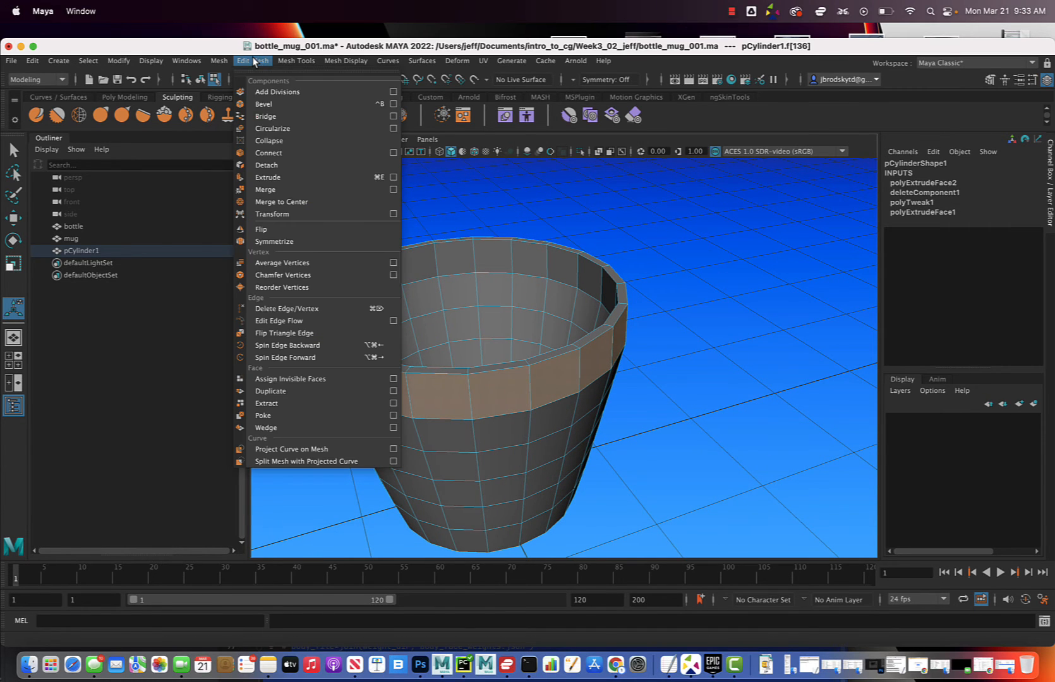
click(303, 175)
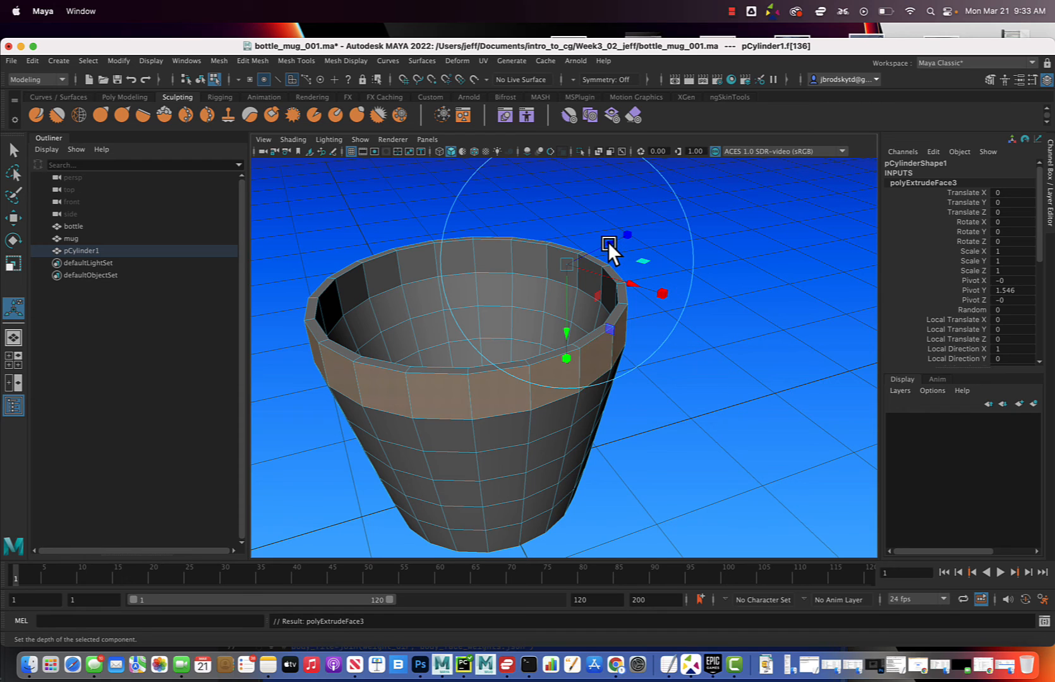
drag(607, 243, 612, 241)
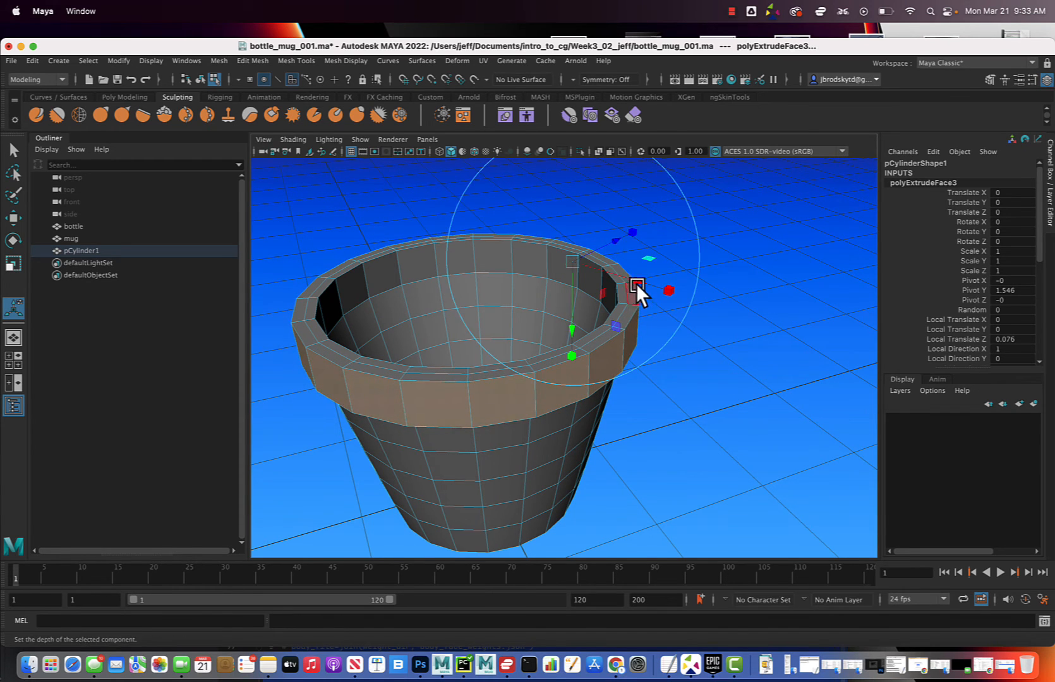
Insert one edge loop around the outer wall just below the rim and two edge loops around the rim's underside ledge
alt+drag(690, 349, 679, 325)
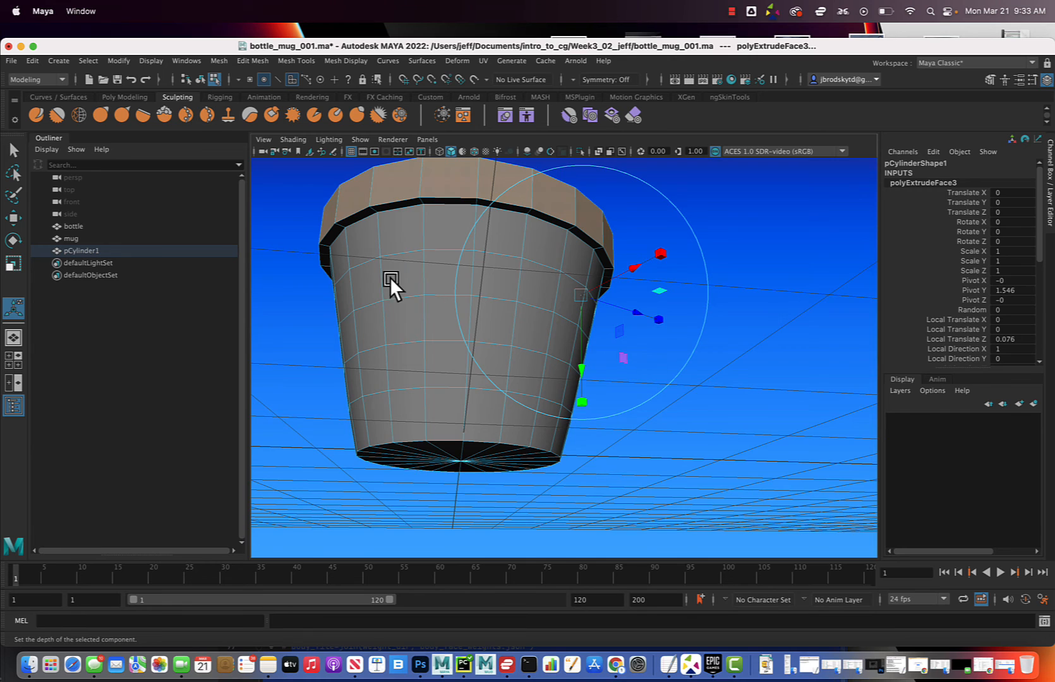
alt+drag(390, 276, 424, 343)
scroll(426, 343, up, 3)
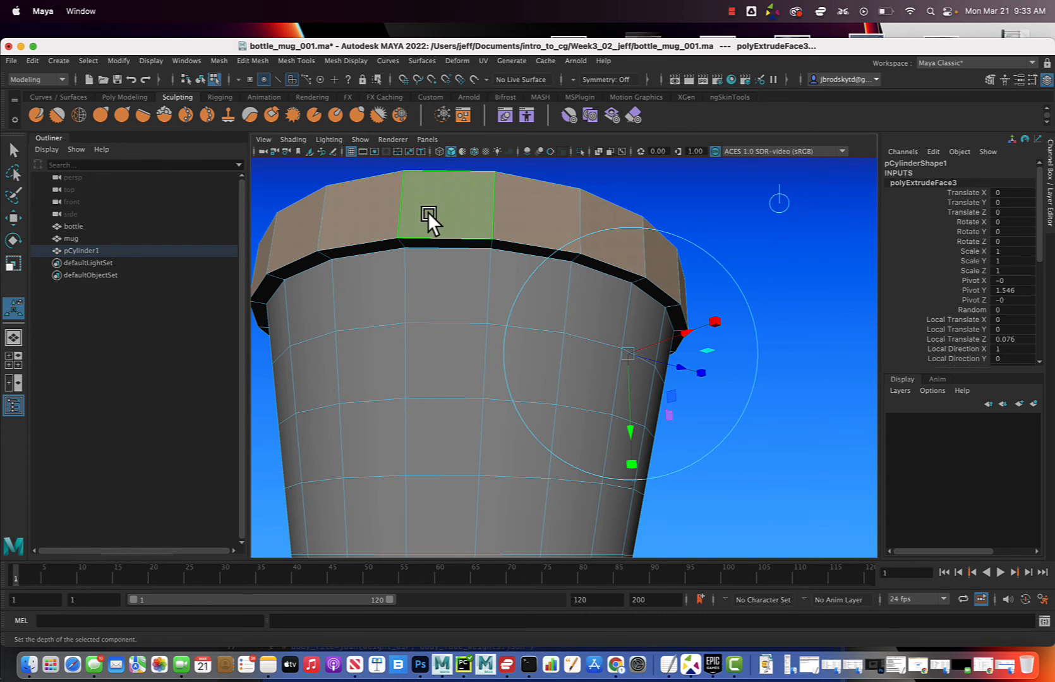
right_drag(428, 212, 452, 198)
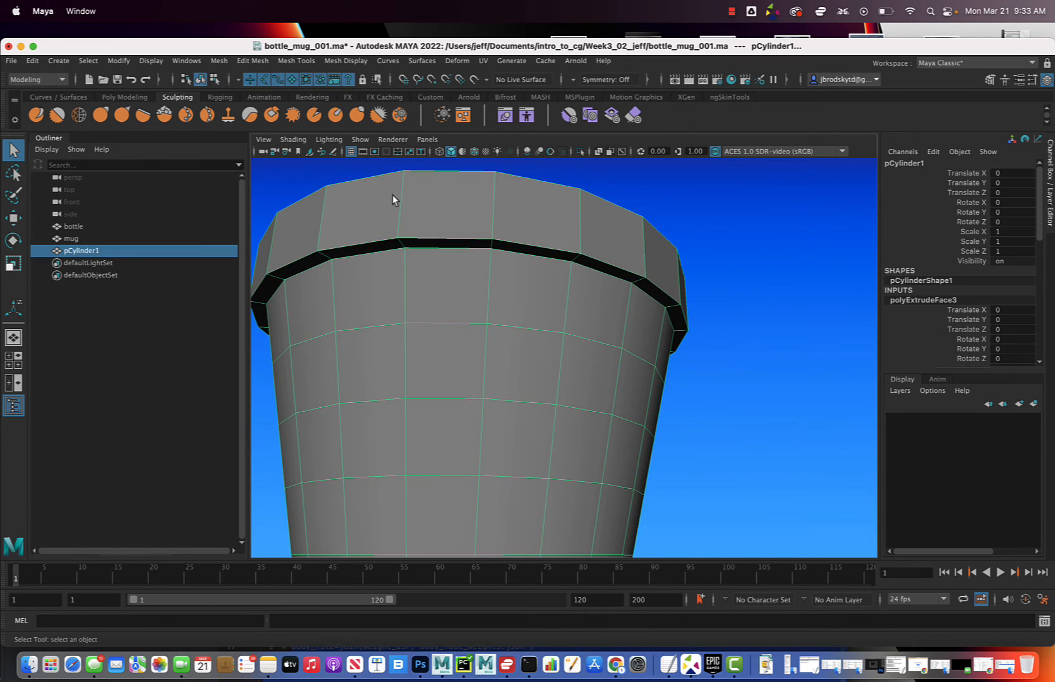
click(291, 63)
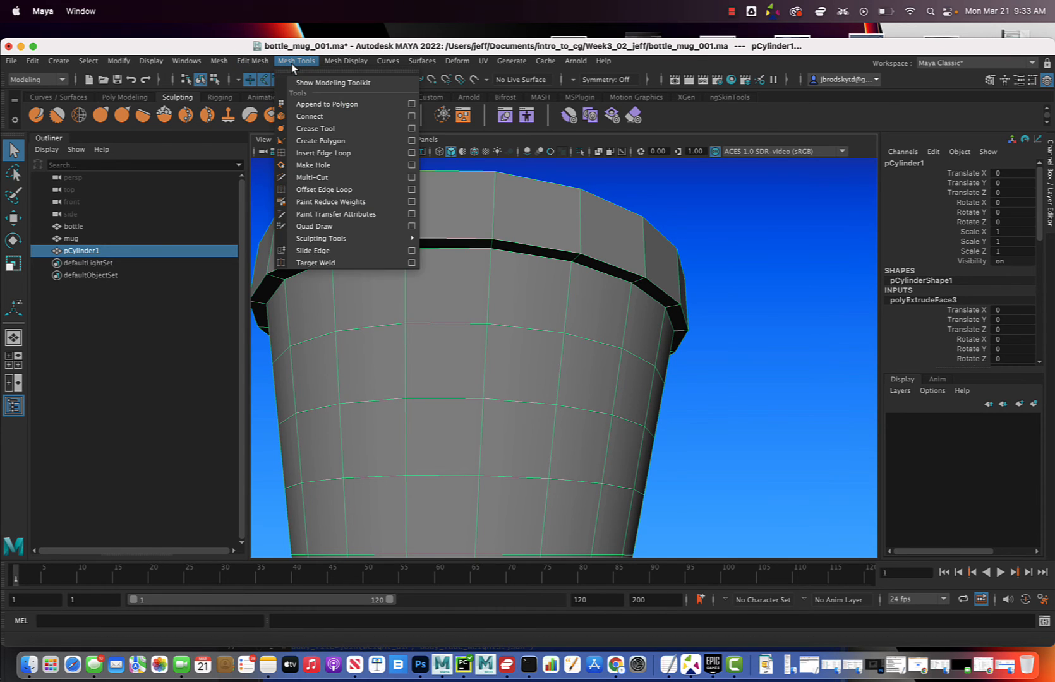
click(322, 153)
drag(405, 272, 405, 266)
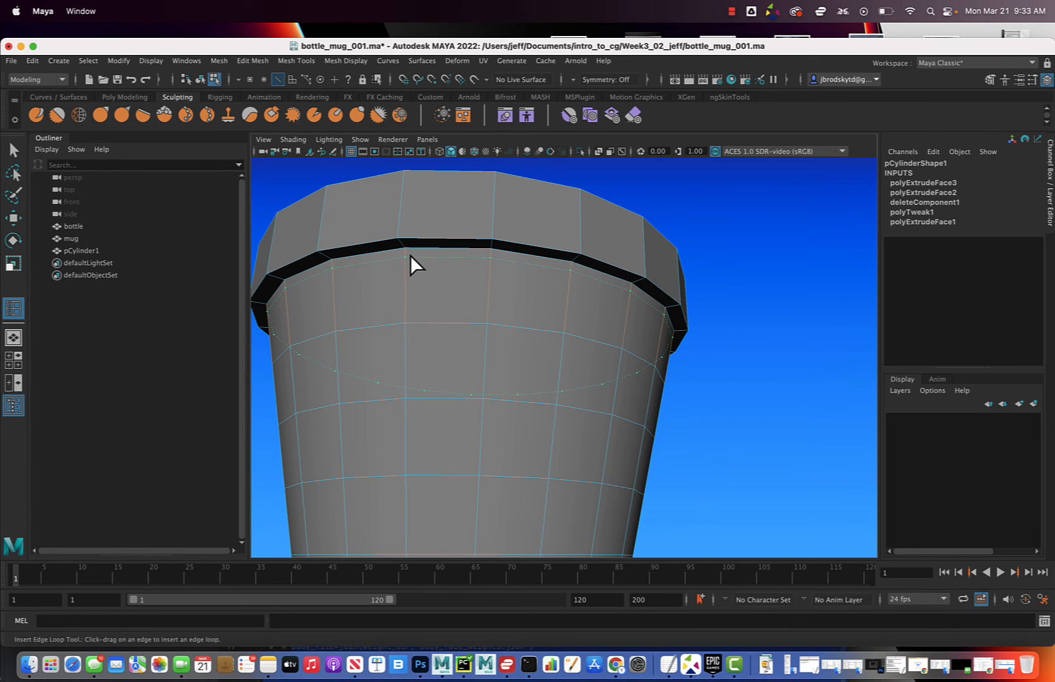
drag(409, 254, 443, 333)
scroll(445, 312, up, 5)
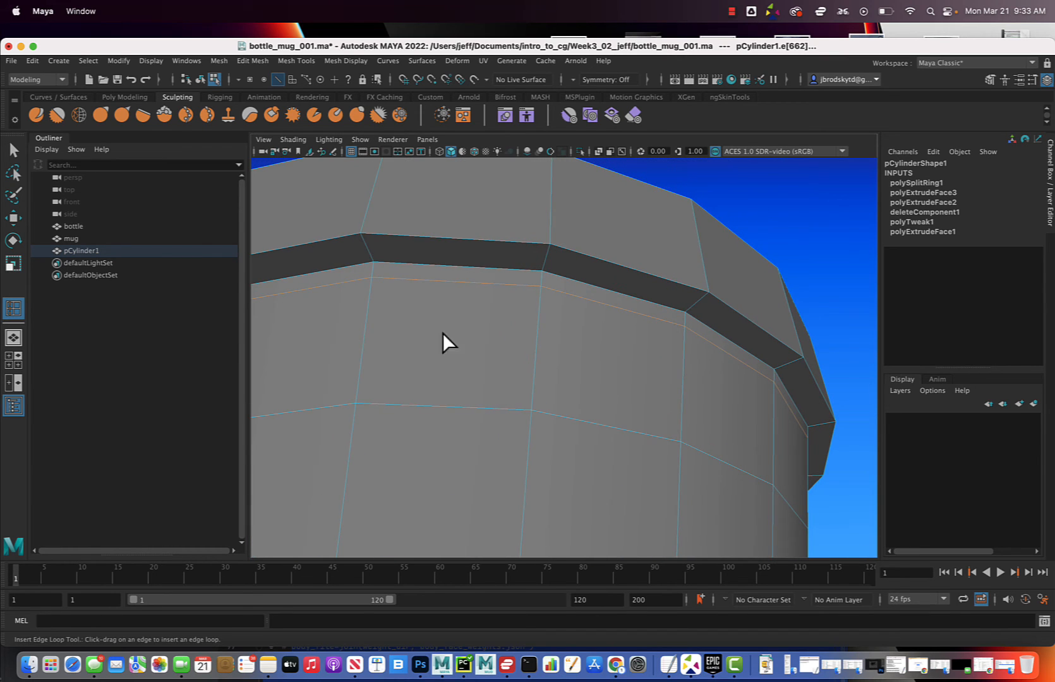
click(369, 250)
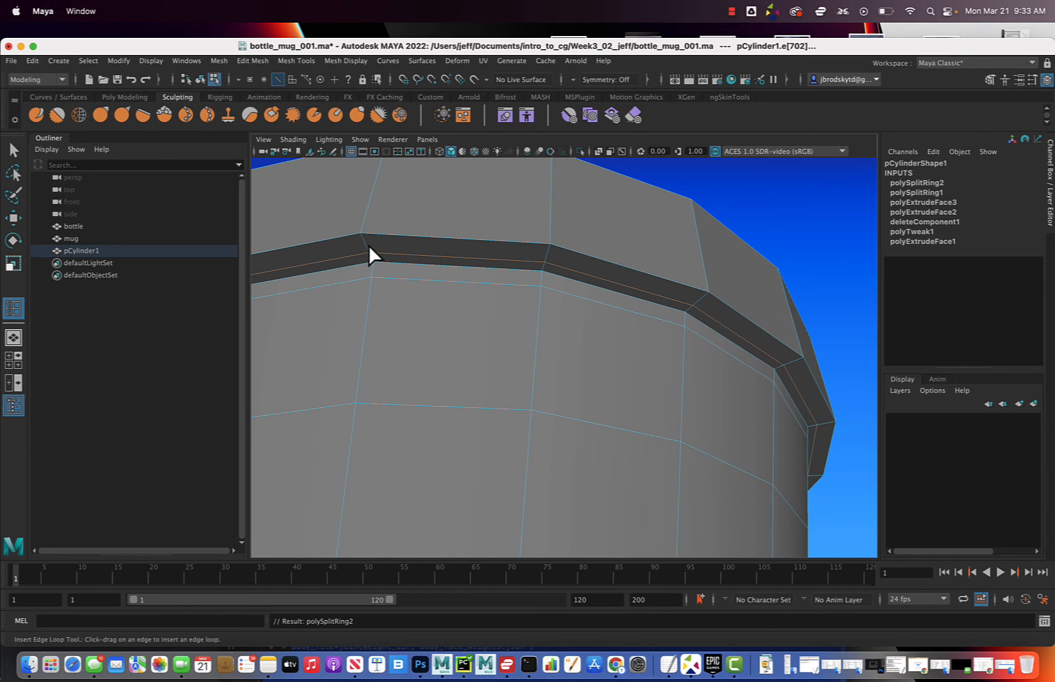
drag(364, 240, 368, 232)
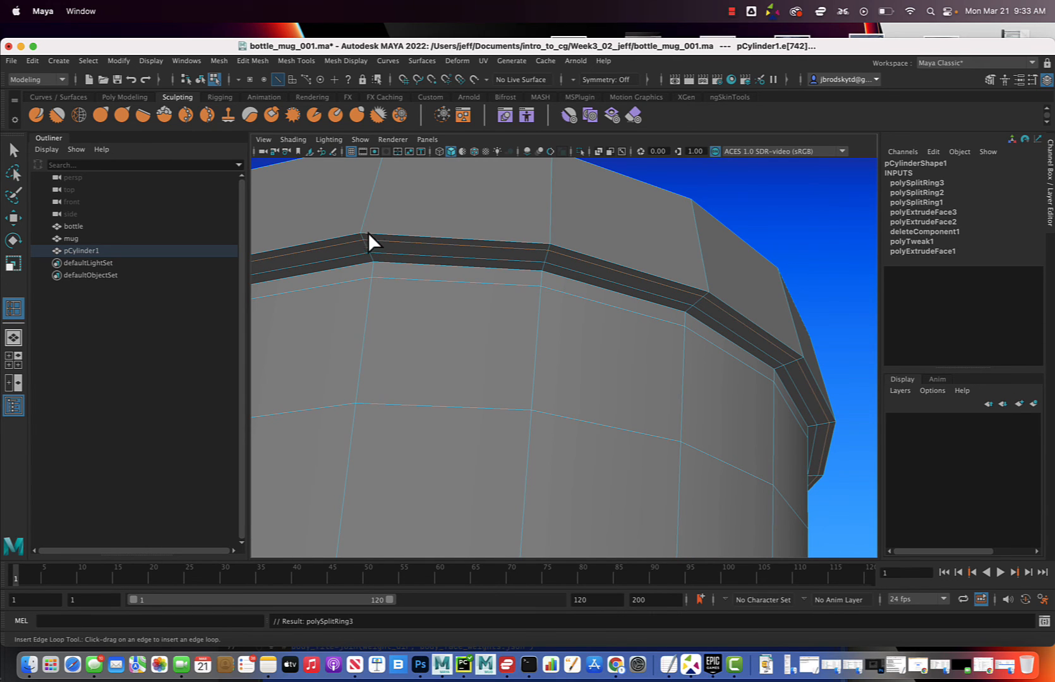
Insert edge loops near the lower and upper edges of the rim's outer face and one along the outer part of its top surface
key(F8)
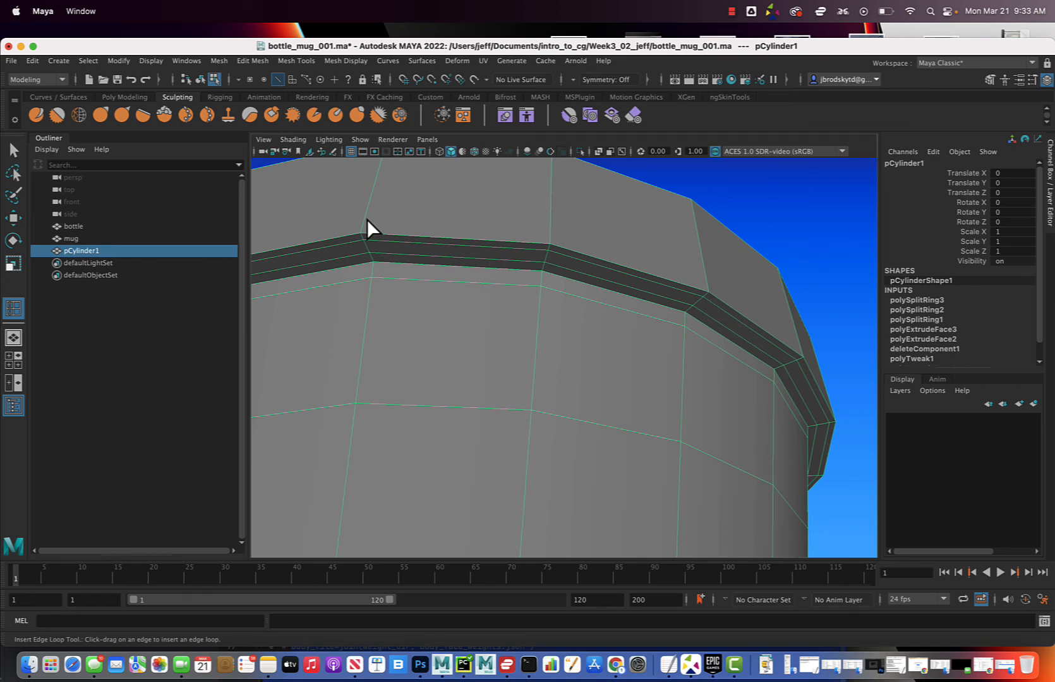
key(ctrl+z)
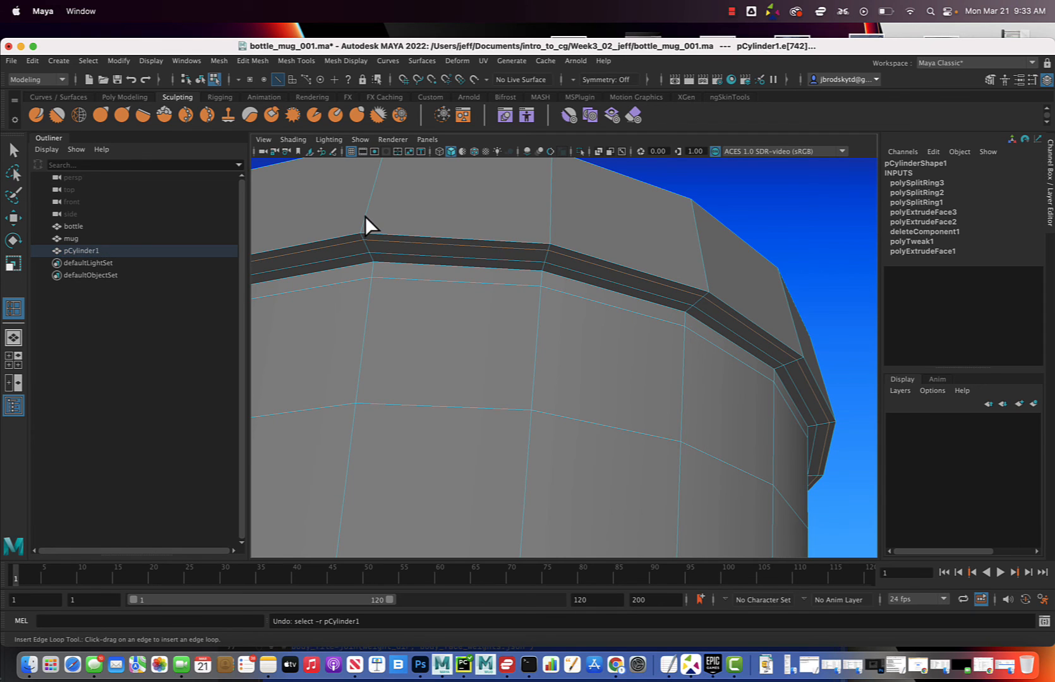
drag(364, 216, 454, 240)
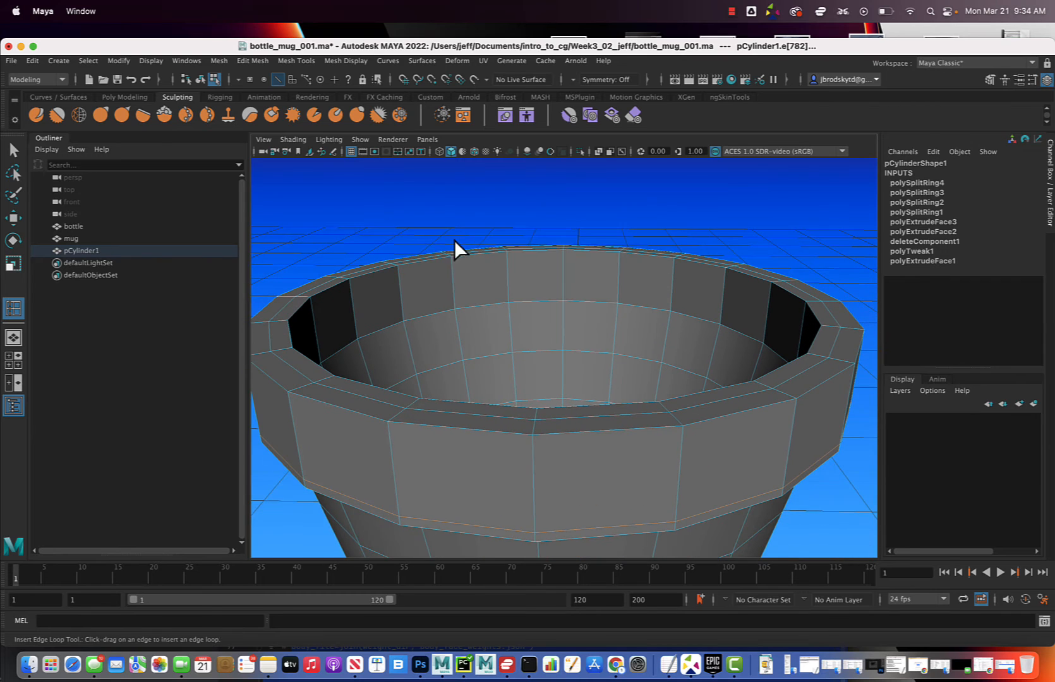
drag(389, 428, 408, 403)
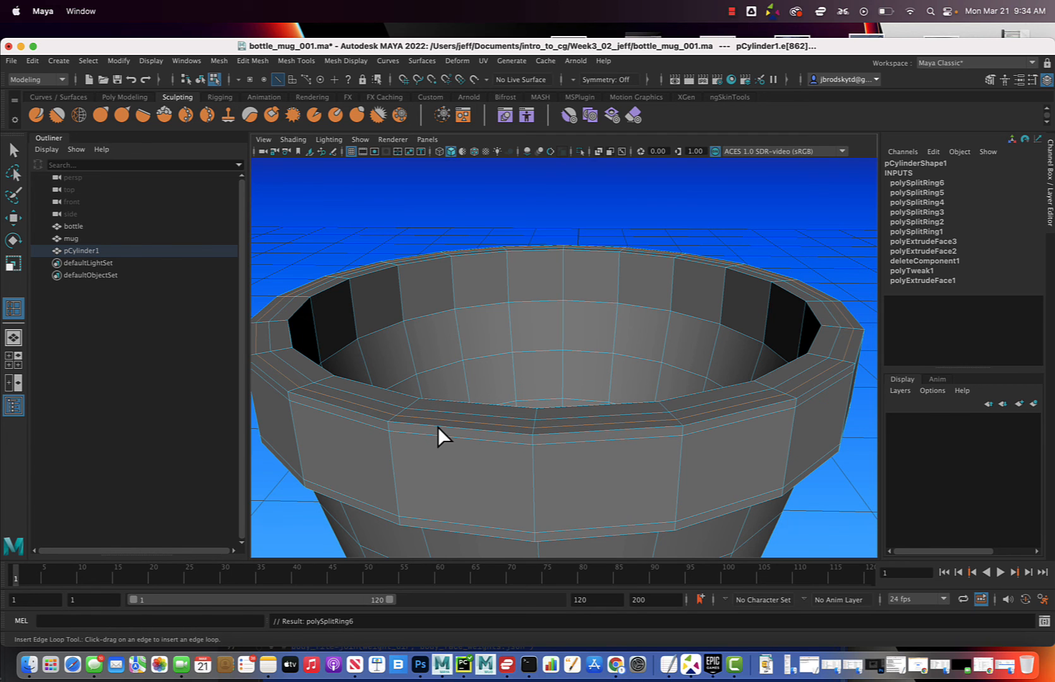
Insert an edge loop near the inner edge of the rim's top surface and another on the inner wall just below it
alt+drag(359, 463, 340, 398)
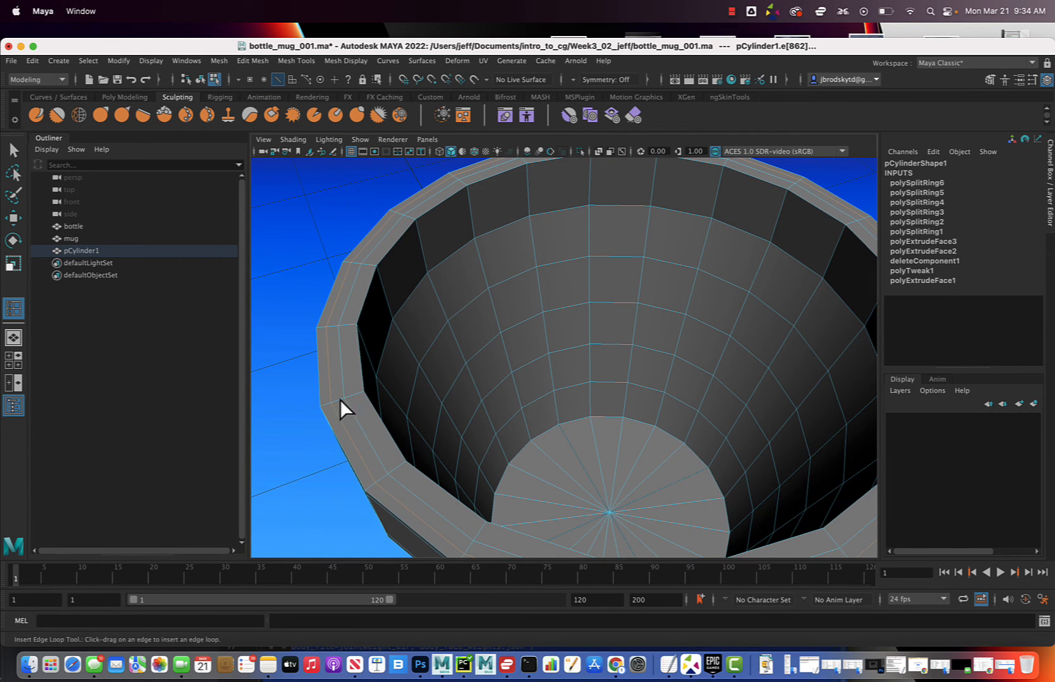
key(F8)
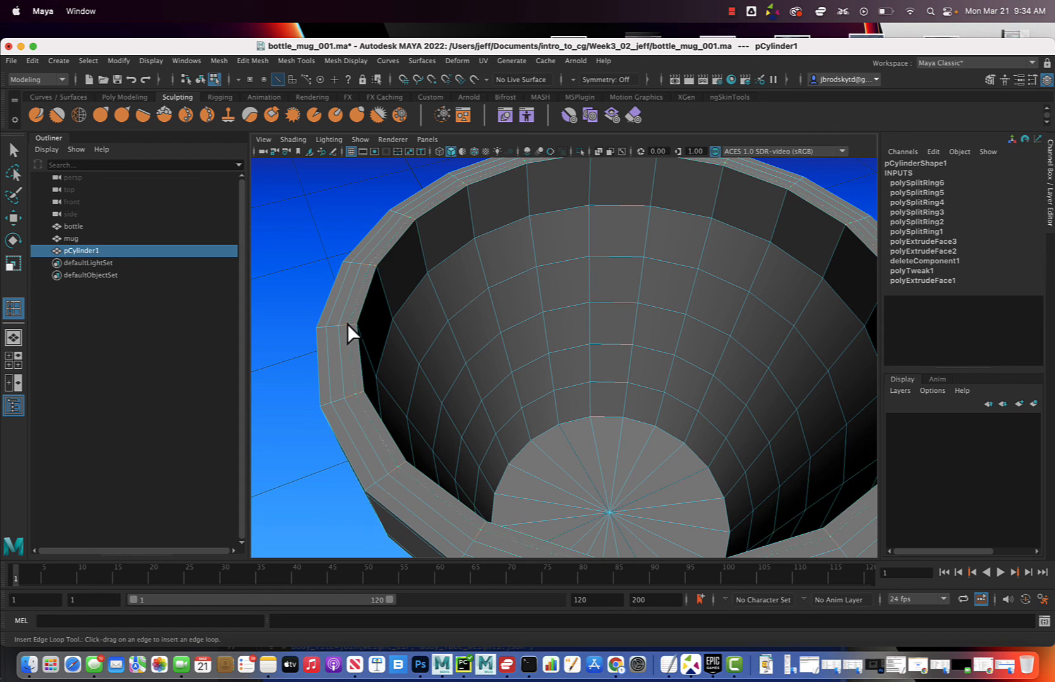
click(349, 324)
alt+drag(350, 324, 466, 313)
click(395, 294)
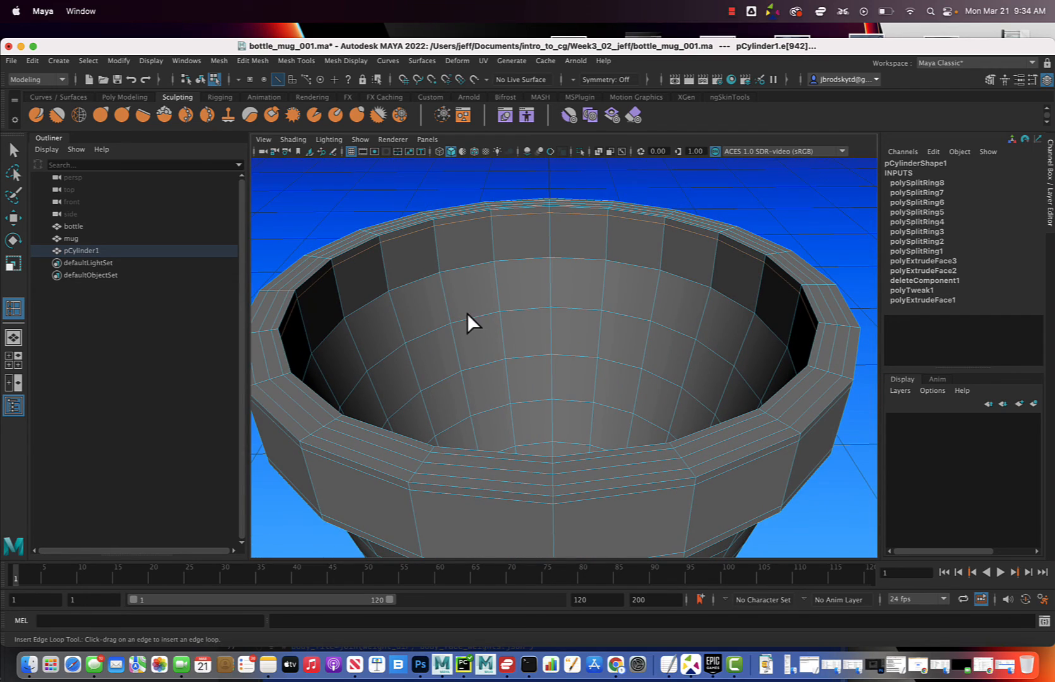
Insert an edge loop around the pot's outer wall just above its base edge
alt+drag(599, 370, 522, 367)
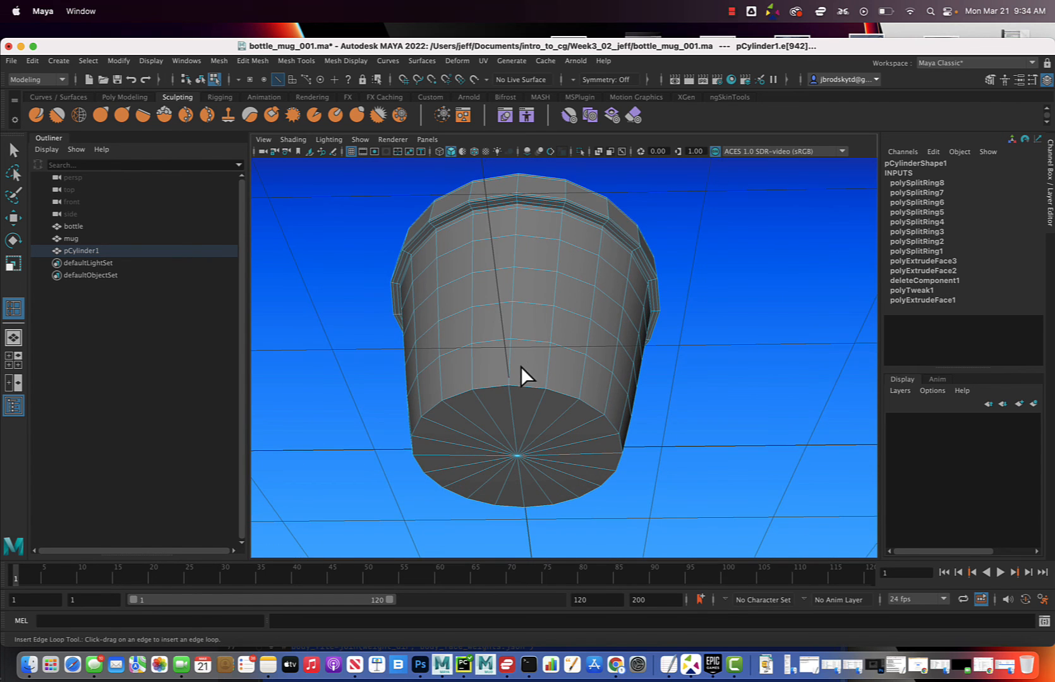
scroll(521, 368, up, 3)
scroll(517, 372, up, 2)
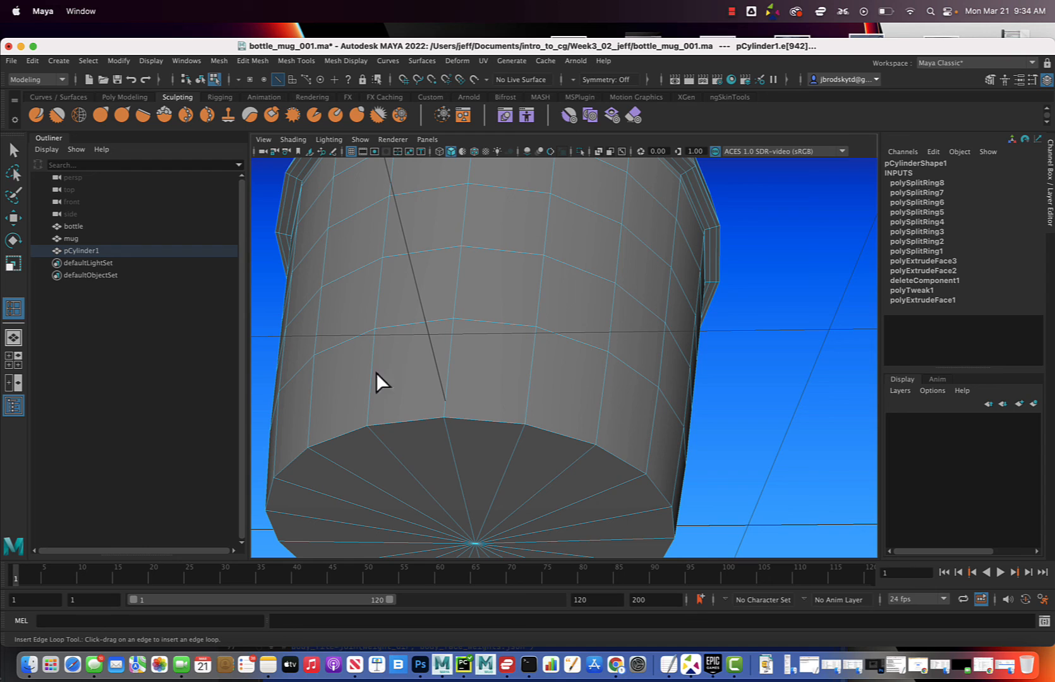
drag(371, 389, 372, 413)
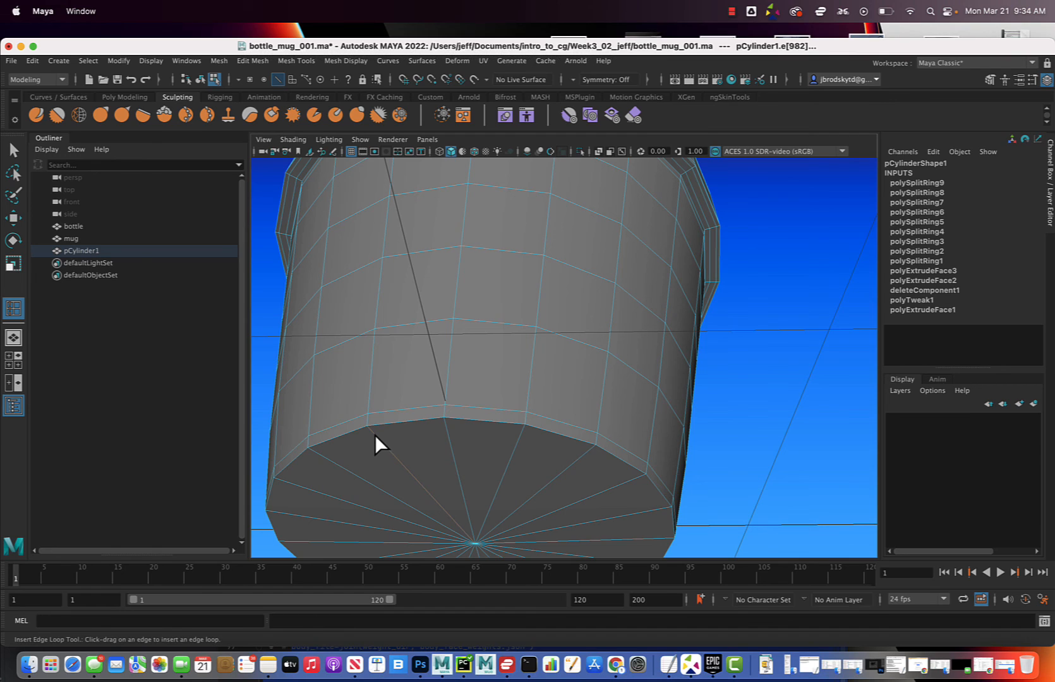
Try to insert an edge loop across the radial edges of the outer bottom cap, and undo the attempt
click(375, 434)
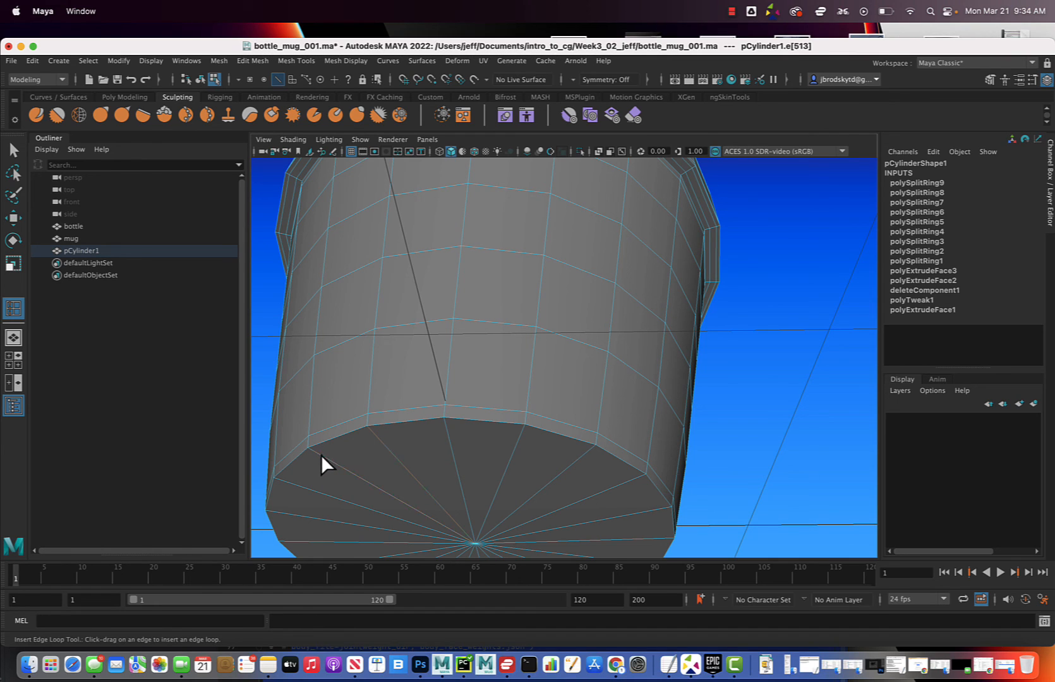
key(ctrl+z)
key(ctrl+z)
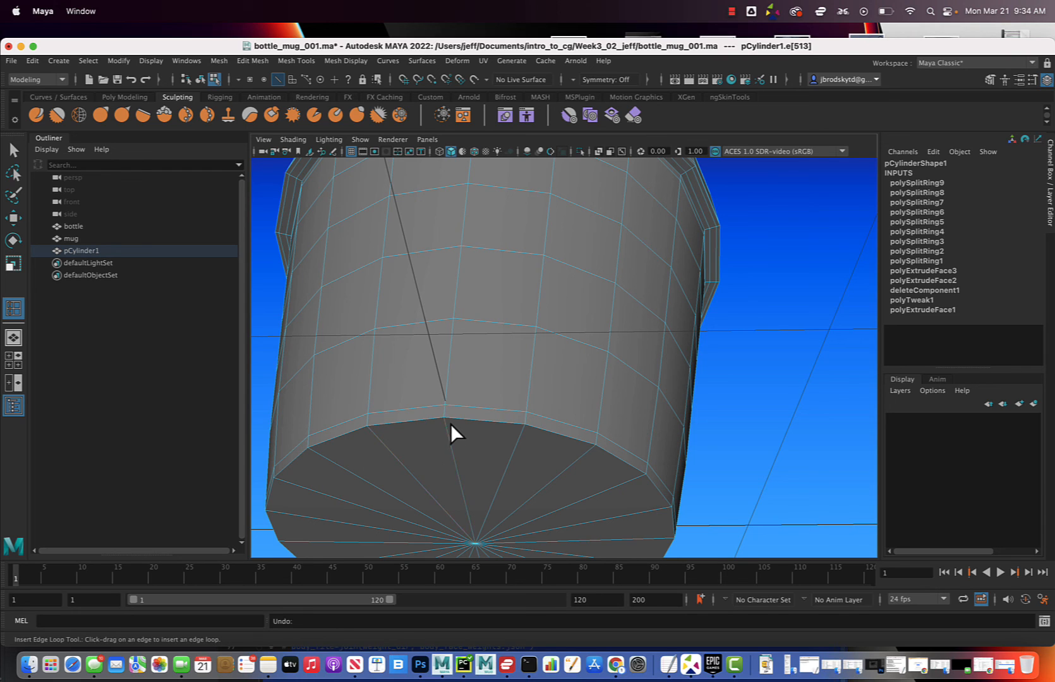